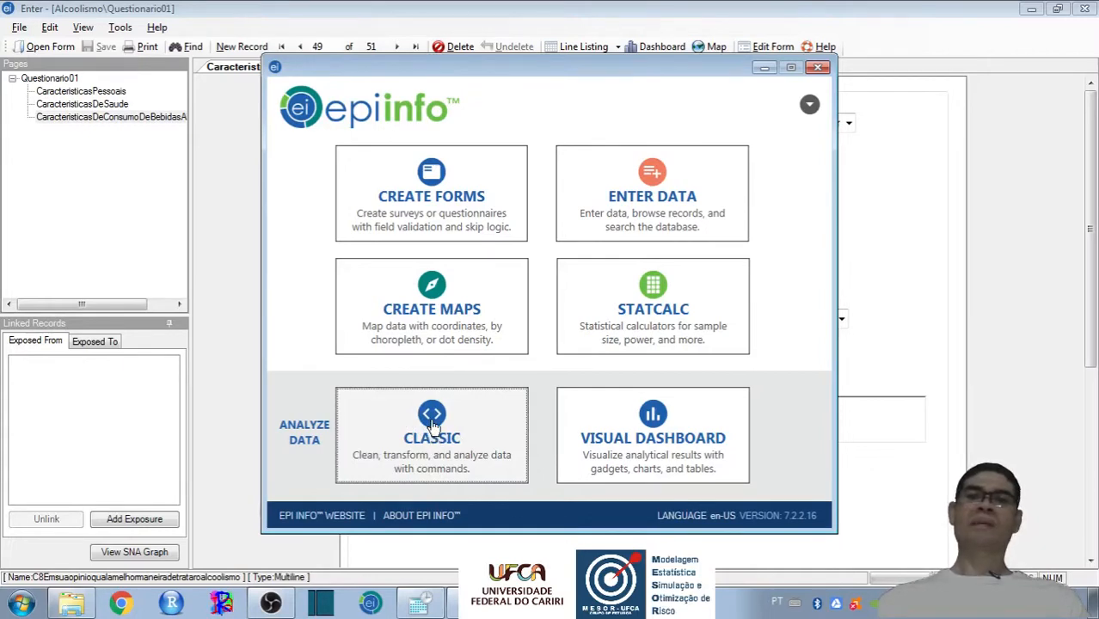
# Open the Classic analysis module and look through its list of analysis commands.
pyautogui.click(433, 427)
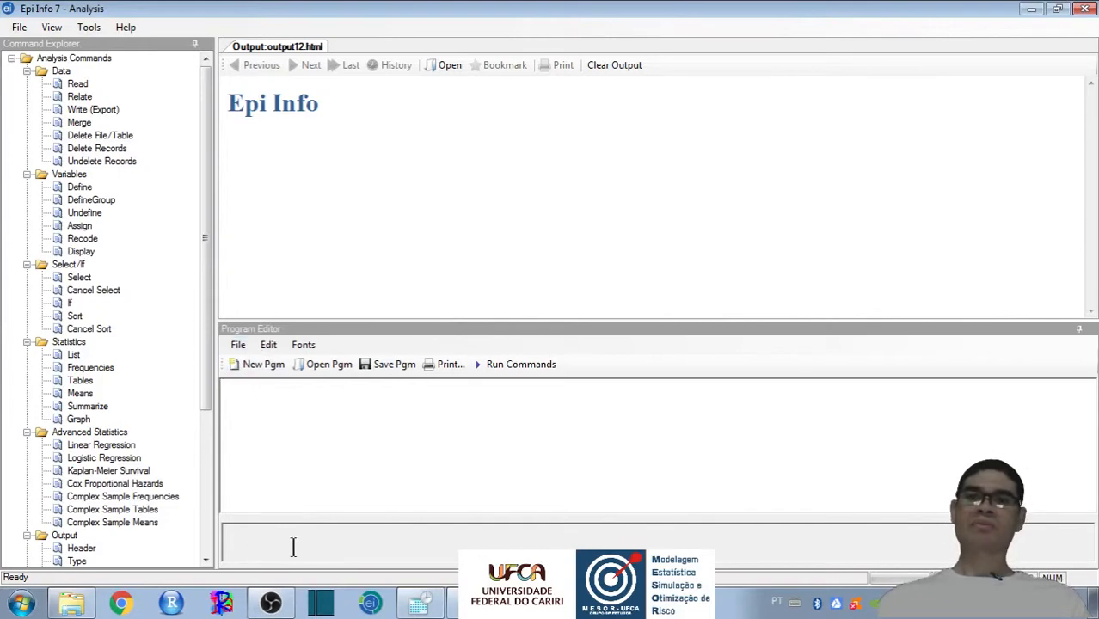
pyautogui.click(305, 544)
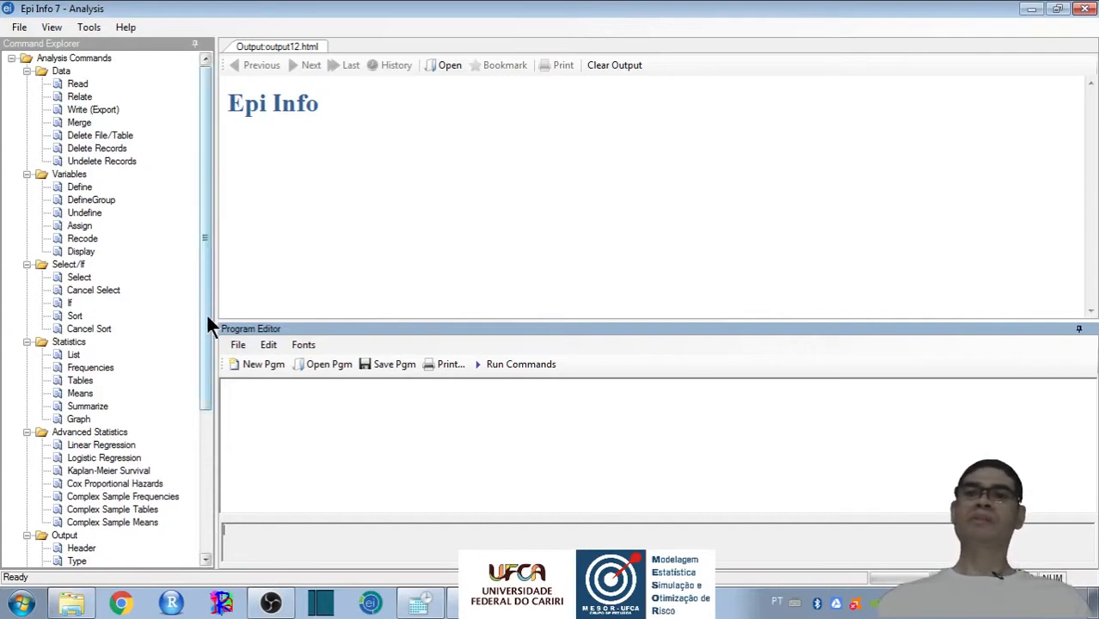
pyautogui.moveTo(206, 312); pyautogui.dragTo(197, 450)
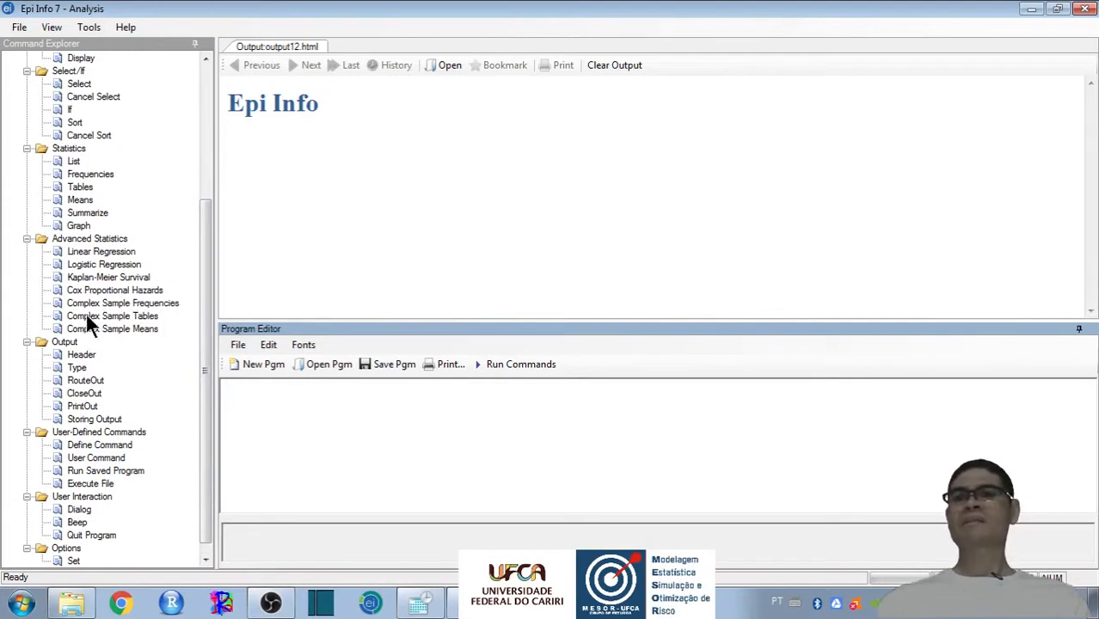
pyautogui.moveTo(205, 296); pyautogui.dragTo(200, 361)
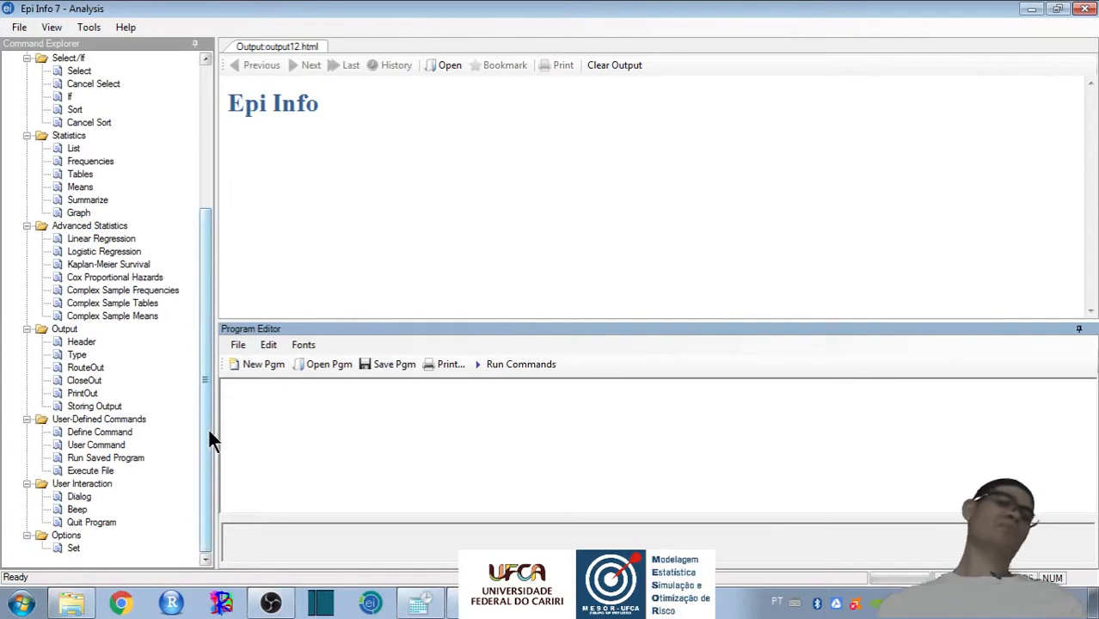
pyautogui.moveTo(213, 440); pyautogui.dragTo(219, 201)
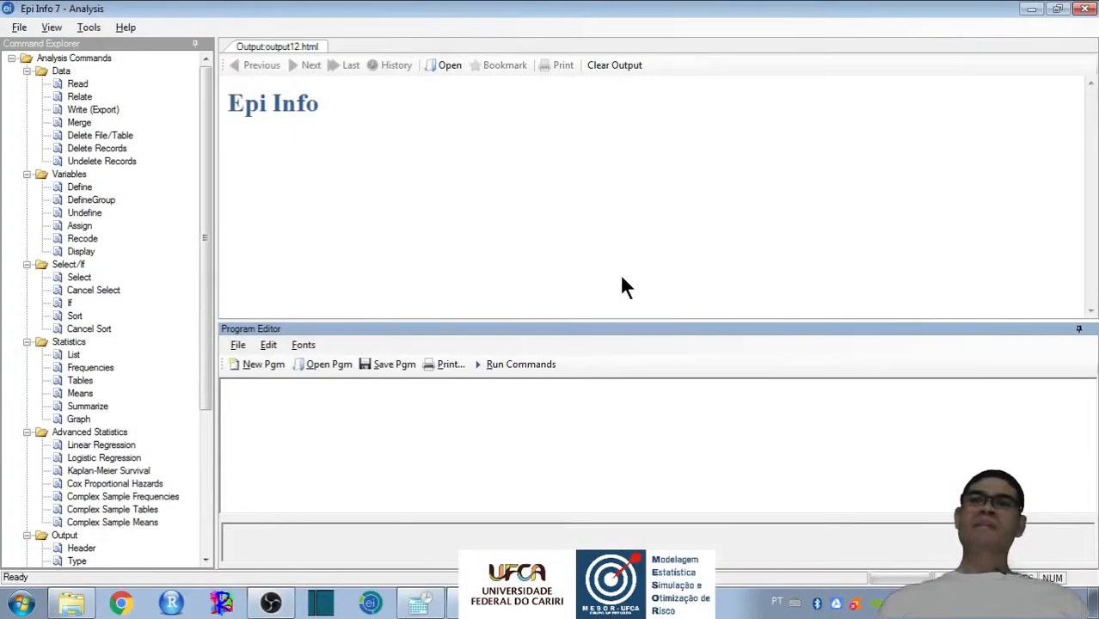
# Start a Read command and choose Epi Info 7 Project as the database type.
pyautogui.doubleClick(76, 87)
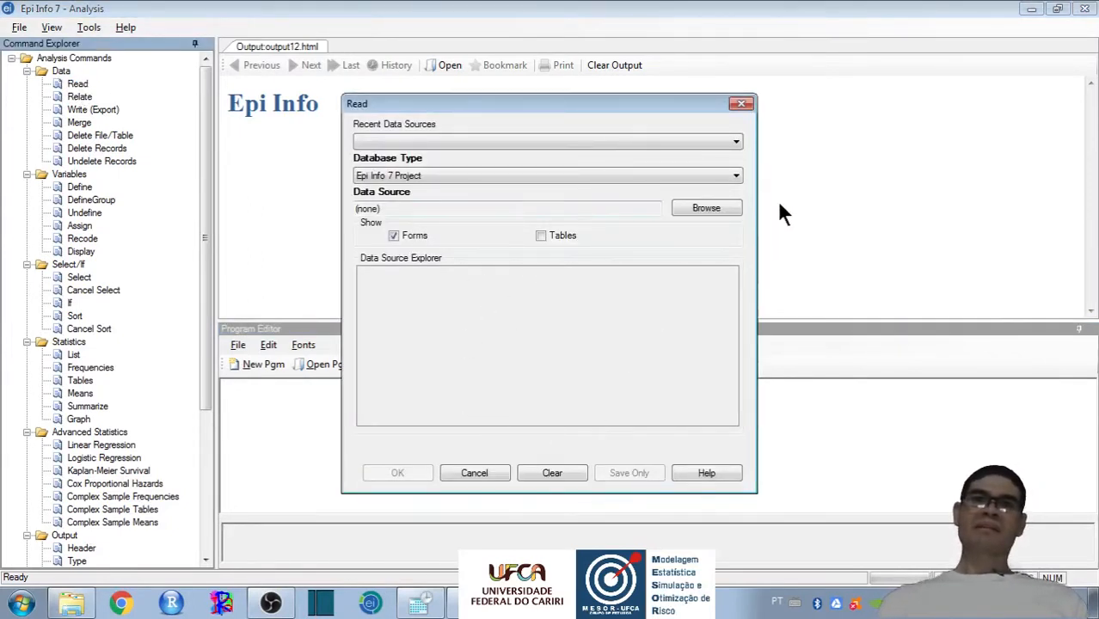
pyautogui.click(695, 142)
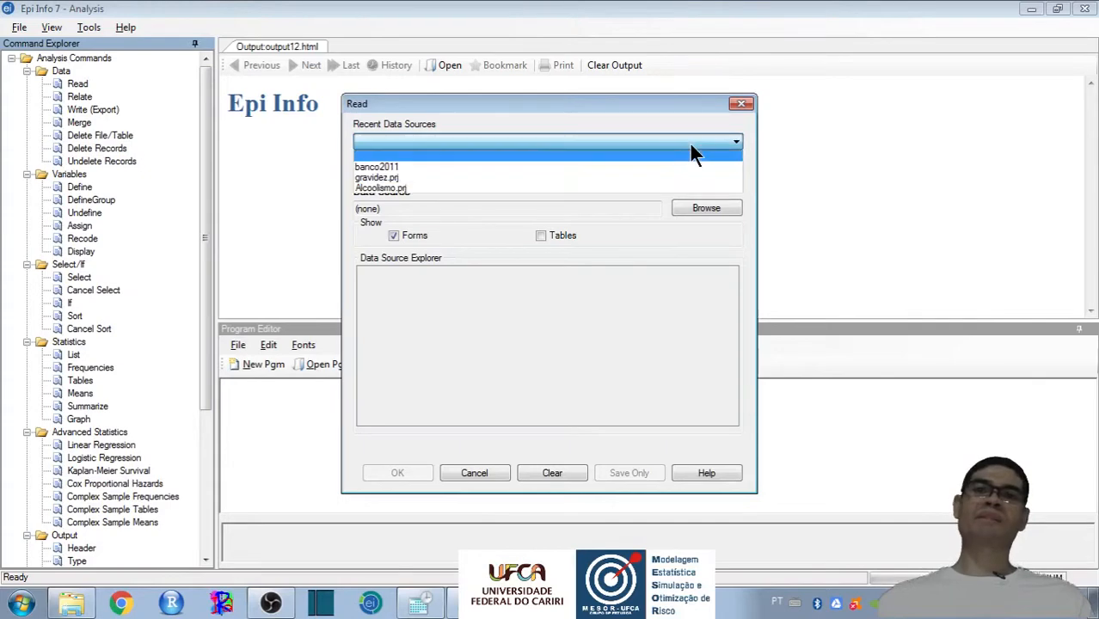
pyautogui.click(690, 143)
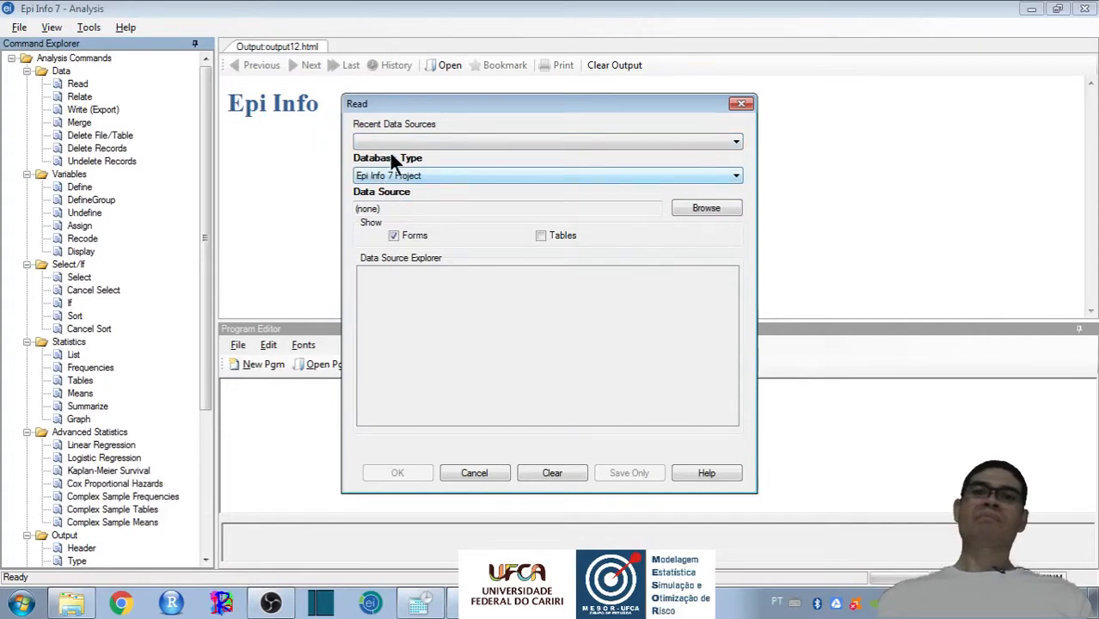
pyautogui.click(435, 182)
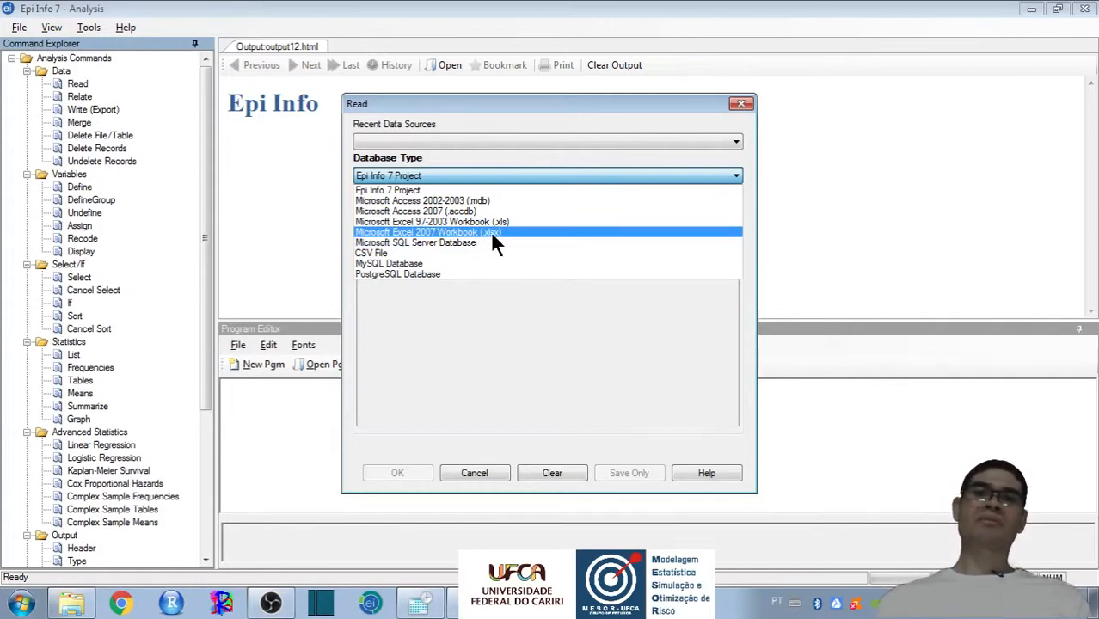
pyautogui.click(396, 190)
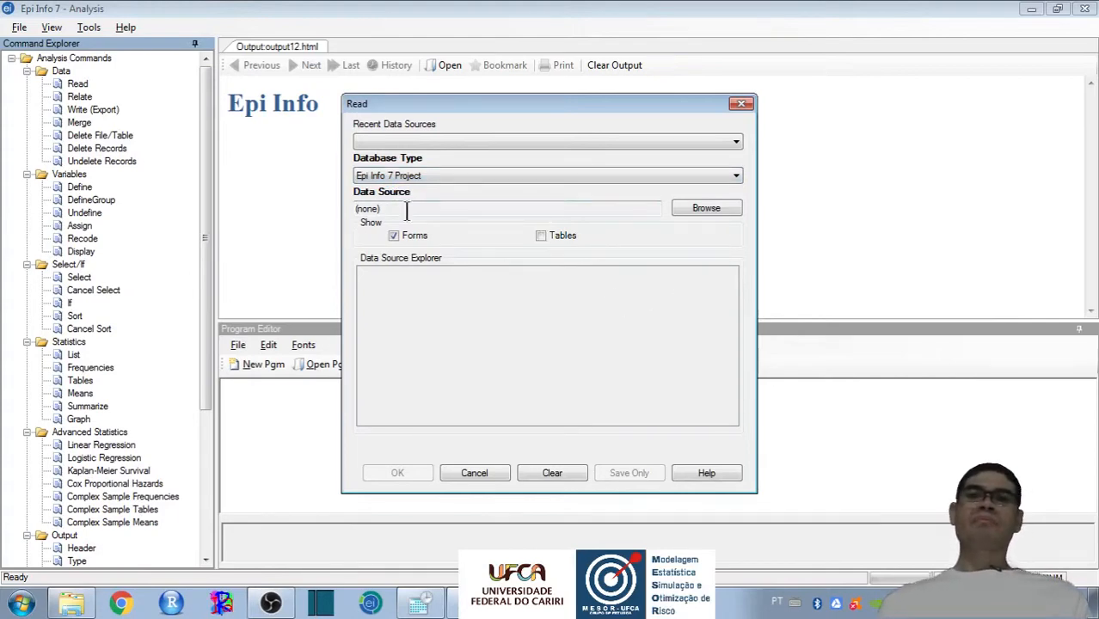
# Load the Questionario01 form from Alcoolismo.prj in the Epi_Info_7\Projetos\Alcoolismo folder as the data source.
pyautogui.click(697, 207)
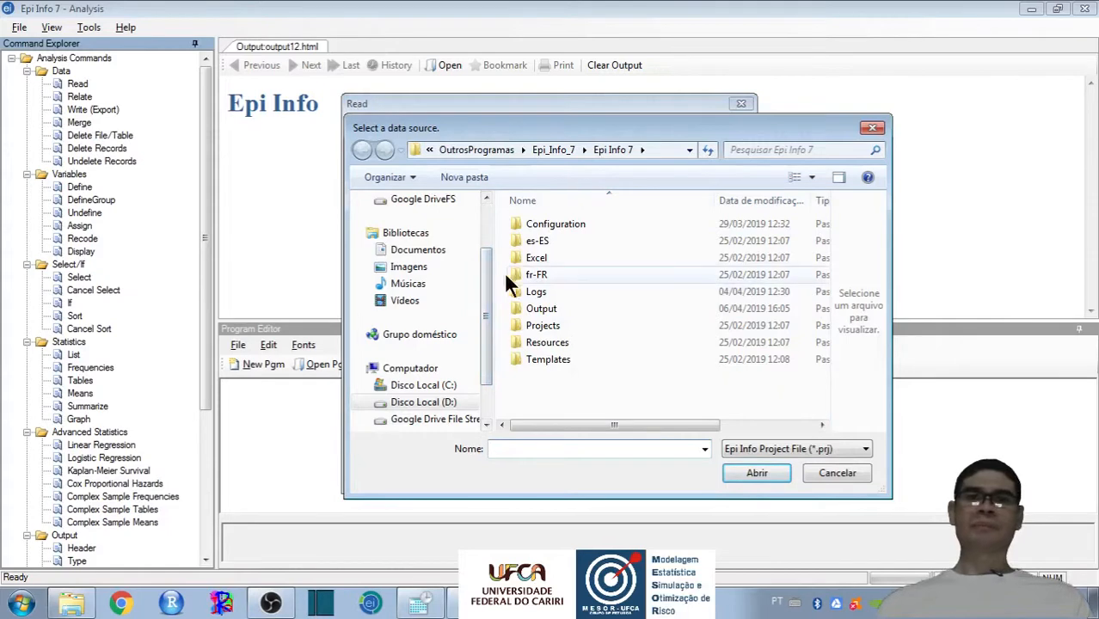
pyautogui.moveTo(486, 319); pyautogui.dragTo(486, 351)
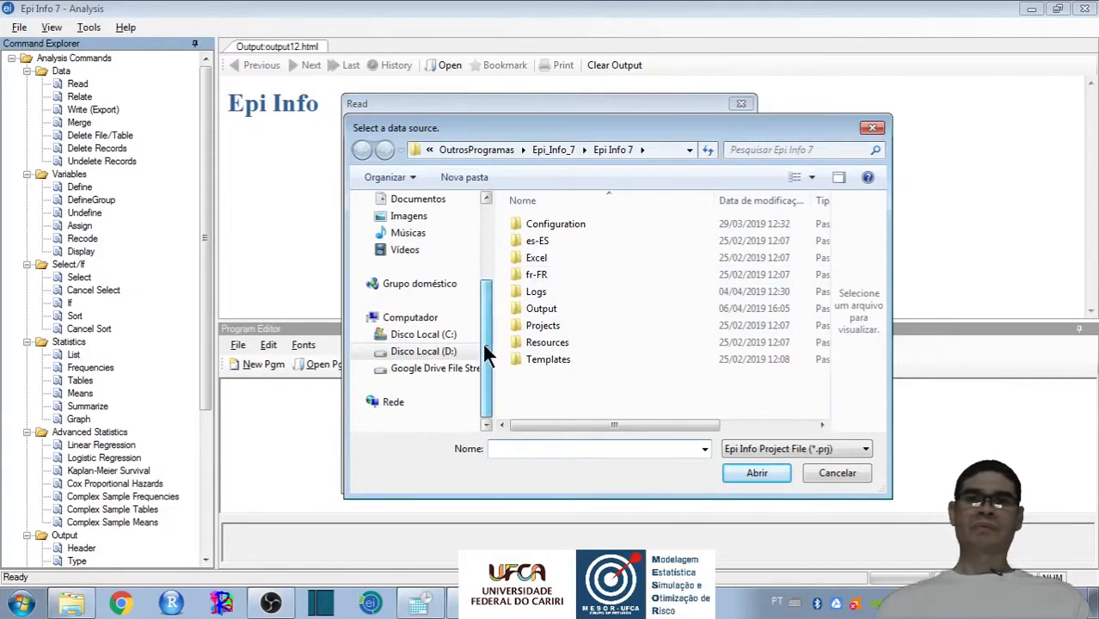
pyautogui.click(583, 150)
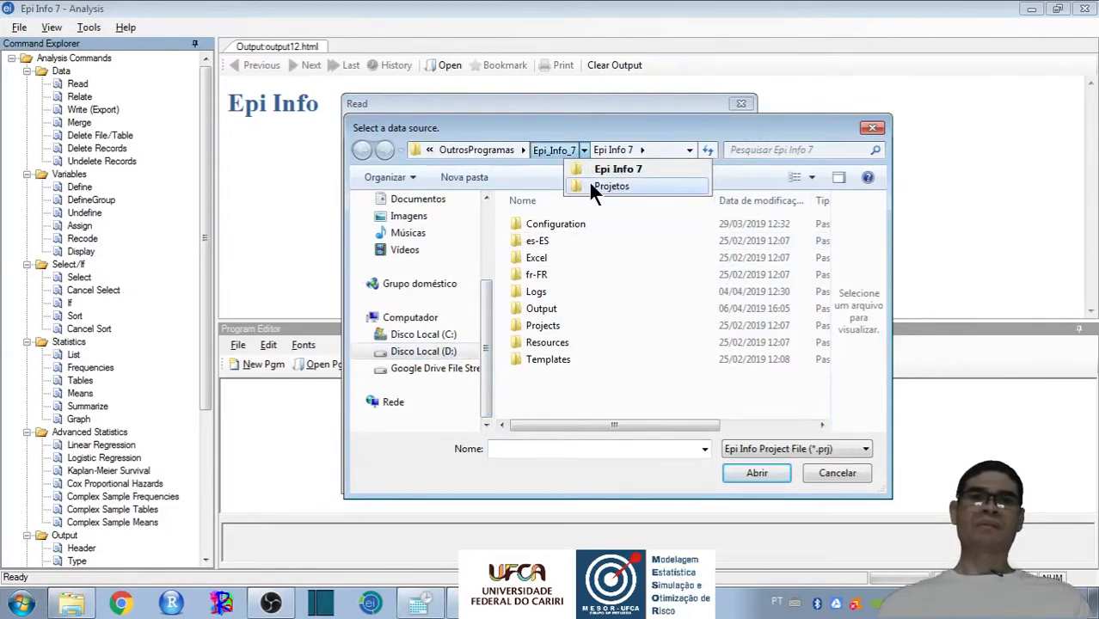
pyautogui.click(588, 179)
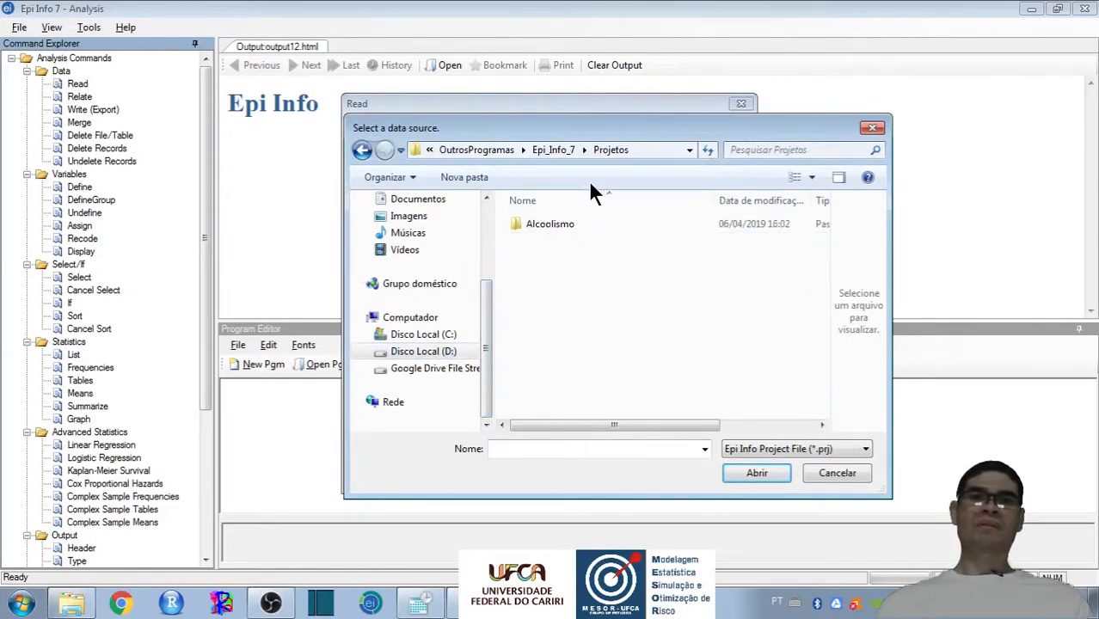
pyautogui.doubleClick(533, 225)
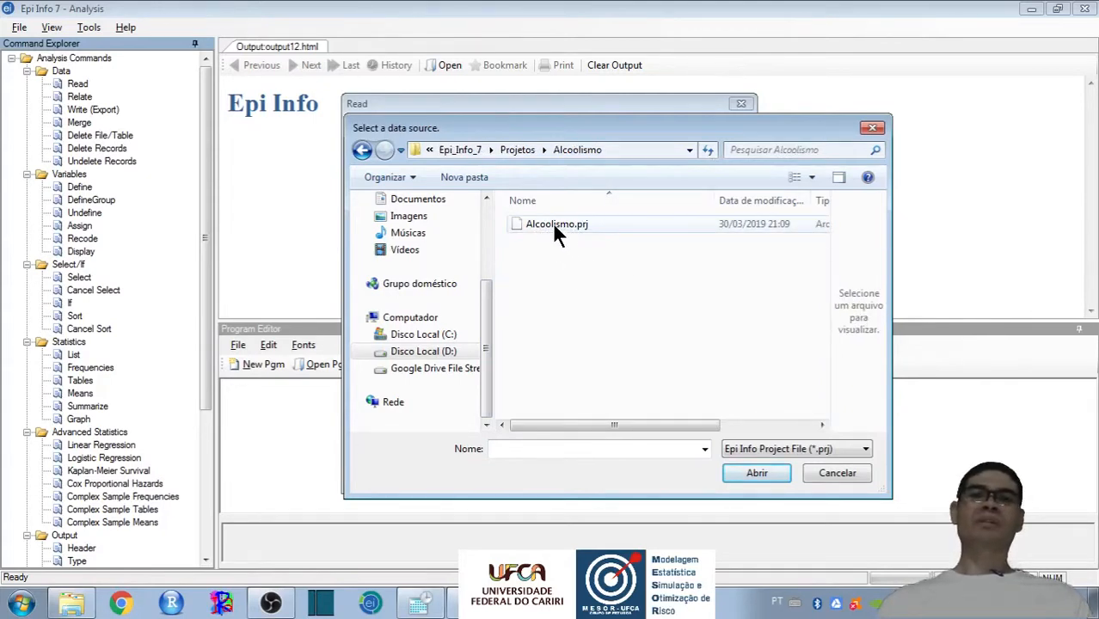
pyautogui.doubleClick(542, 226)
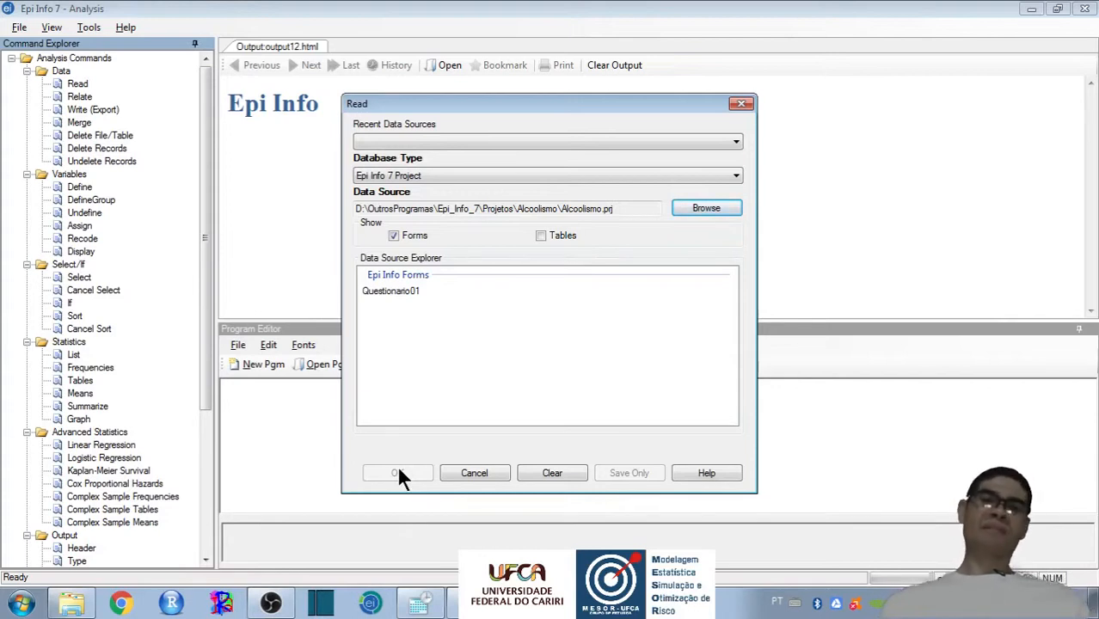
pyautogui.click(399, 289)
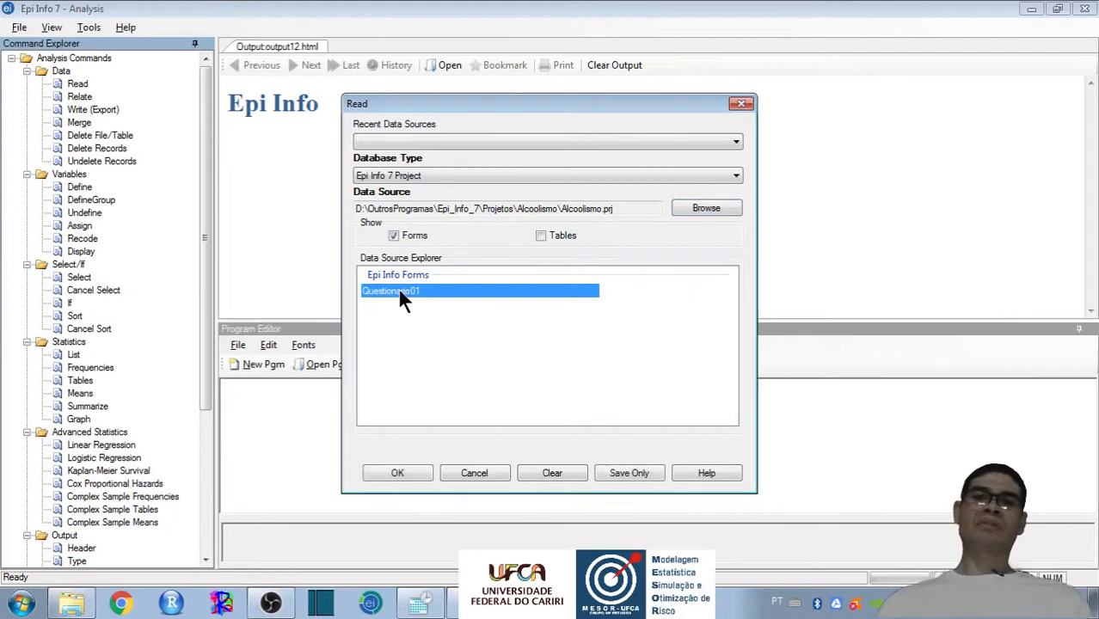
pyautogui.click(412, 478)
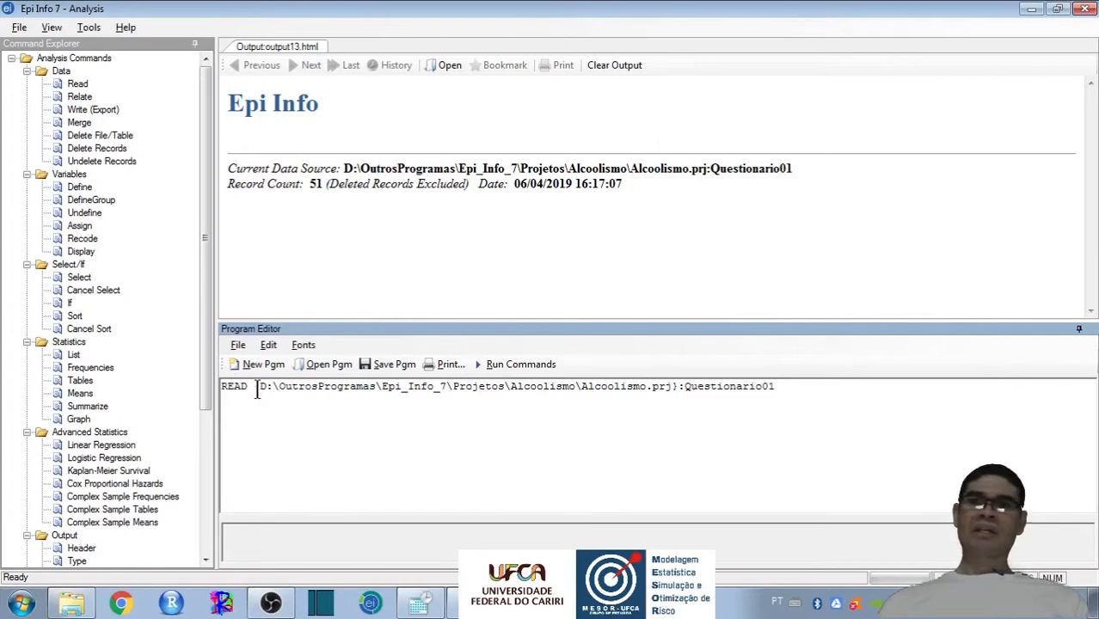
# Examine the project path and form name in the READ command in the program editor.
pyautogui.moveTo(258, 391); pyautogui.dragTo(674, 392)
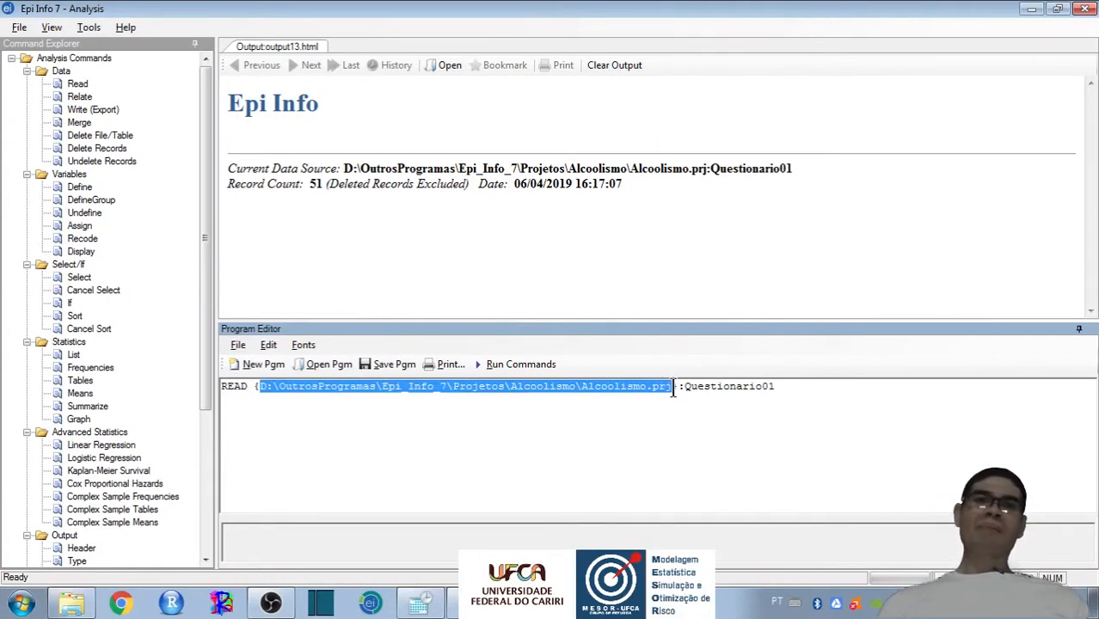
pyautogui.click(714, 387)
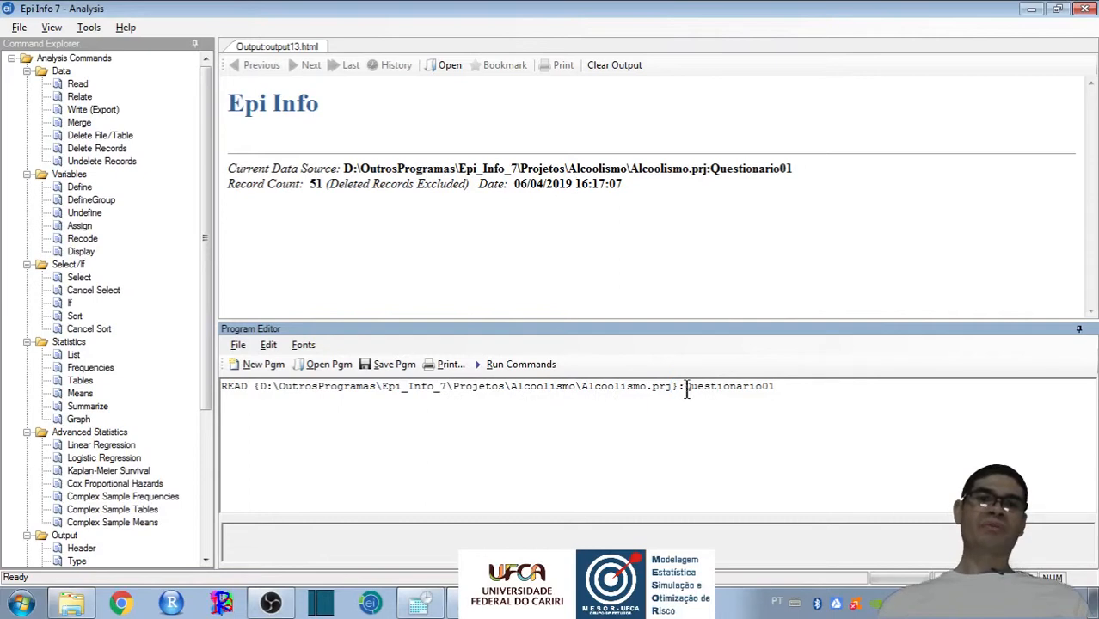
pyautogui.moveTo(676, 389); pyautogui.dragTo(751, 389)
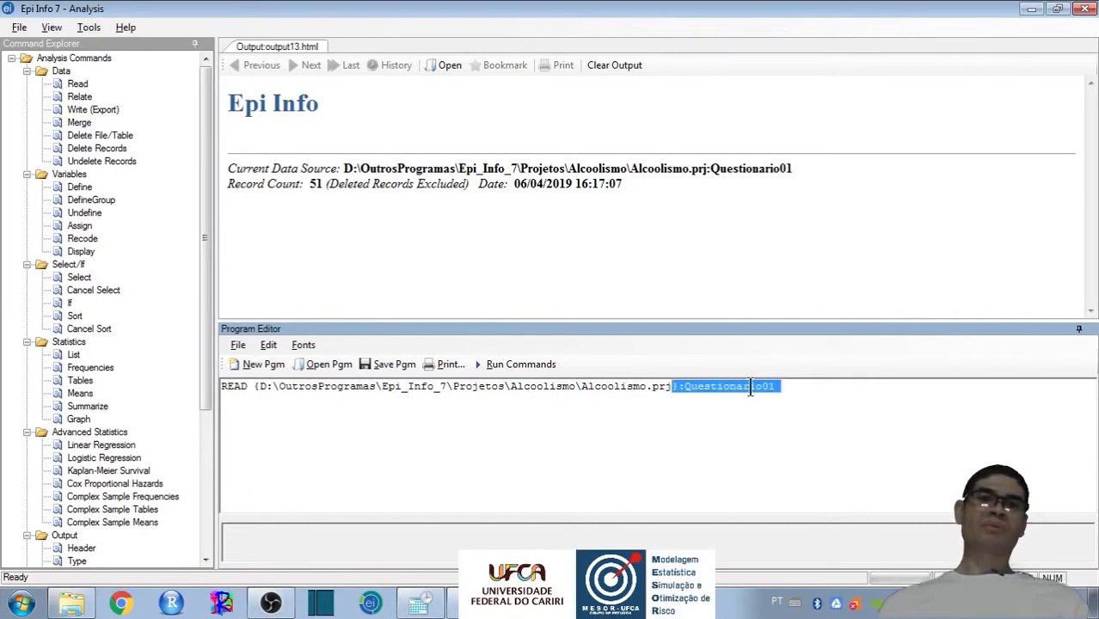
pyautogui.click(751, 388)
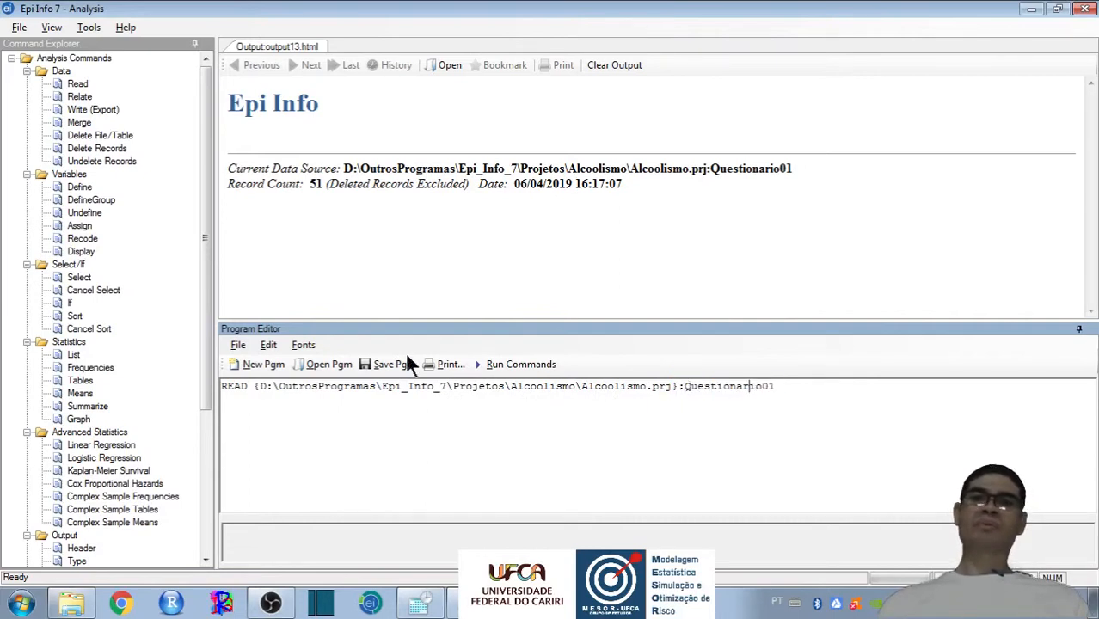
pyautogui.moveTo(221, 388); pyautogui.dragTo(767, 393)
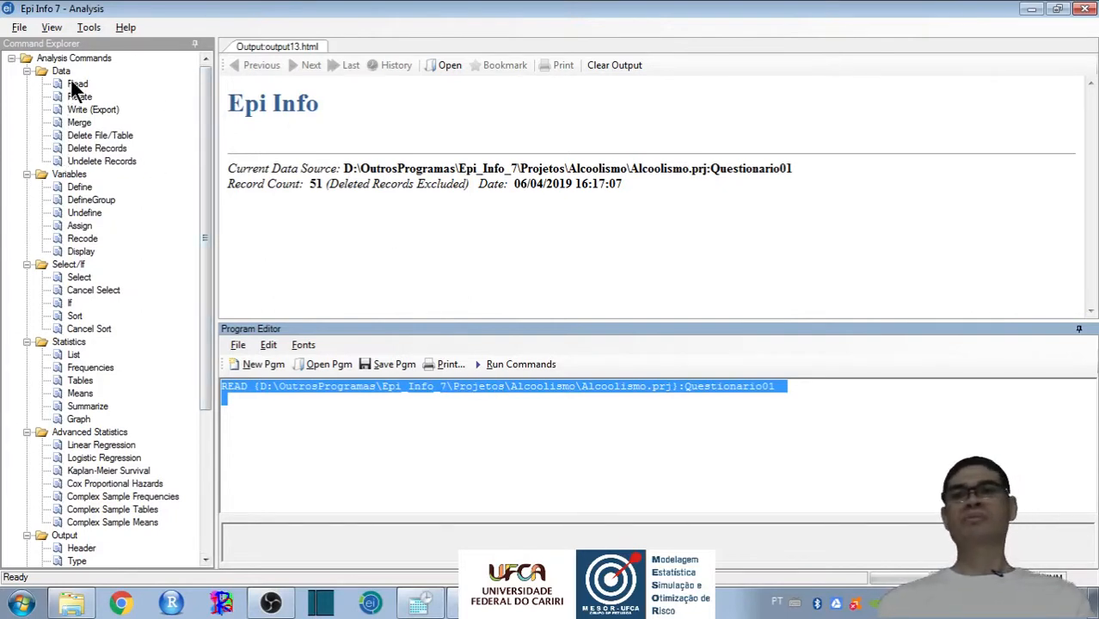
pyautogui.click(308, 393)
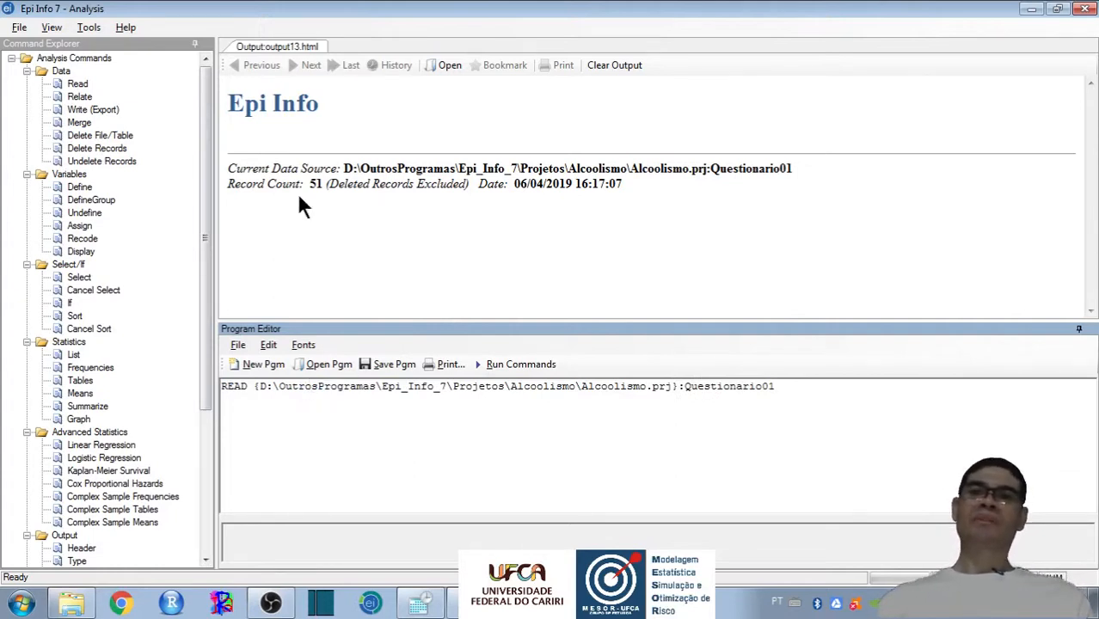
# Examine the current data source, record count and date lines in the output.
pyautogui.moveTo(228, 168); pyautogui.dragTo(501, 170)
pyautogui.click(695, 159)
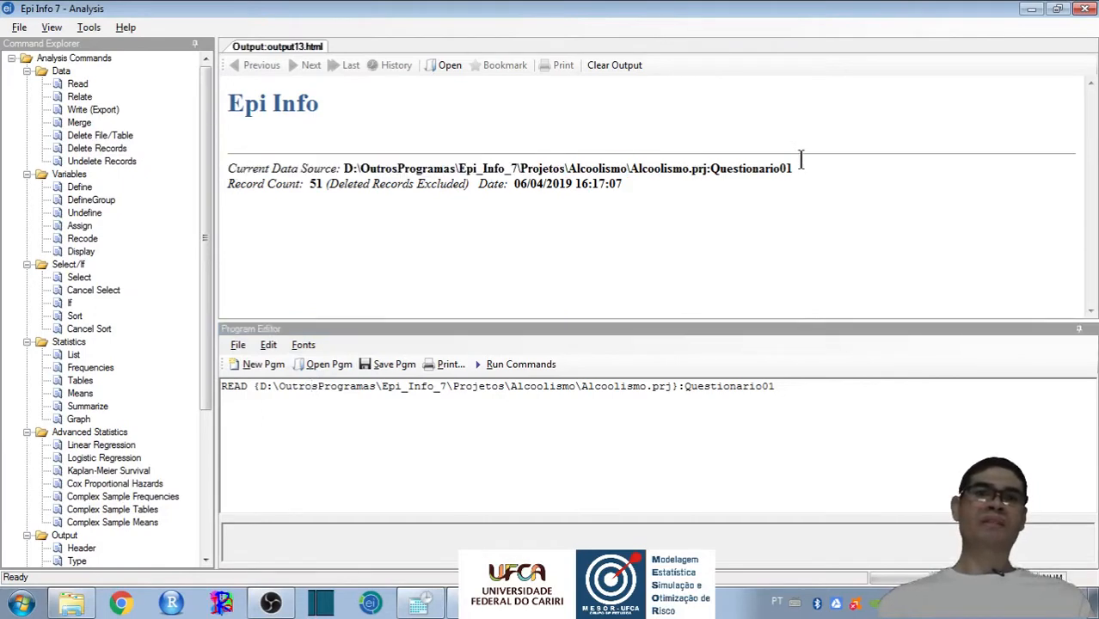
pyautogui.tripleClick(802, 163)
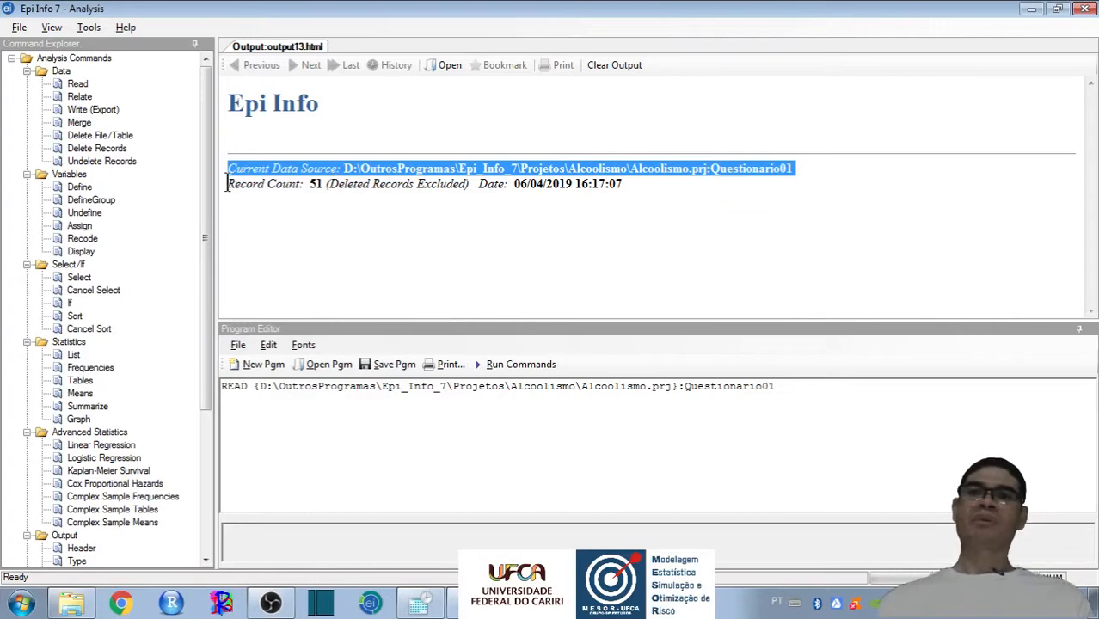
pyautogui.moveTo(228, 183); pyautogui.dragTo(325, 191)
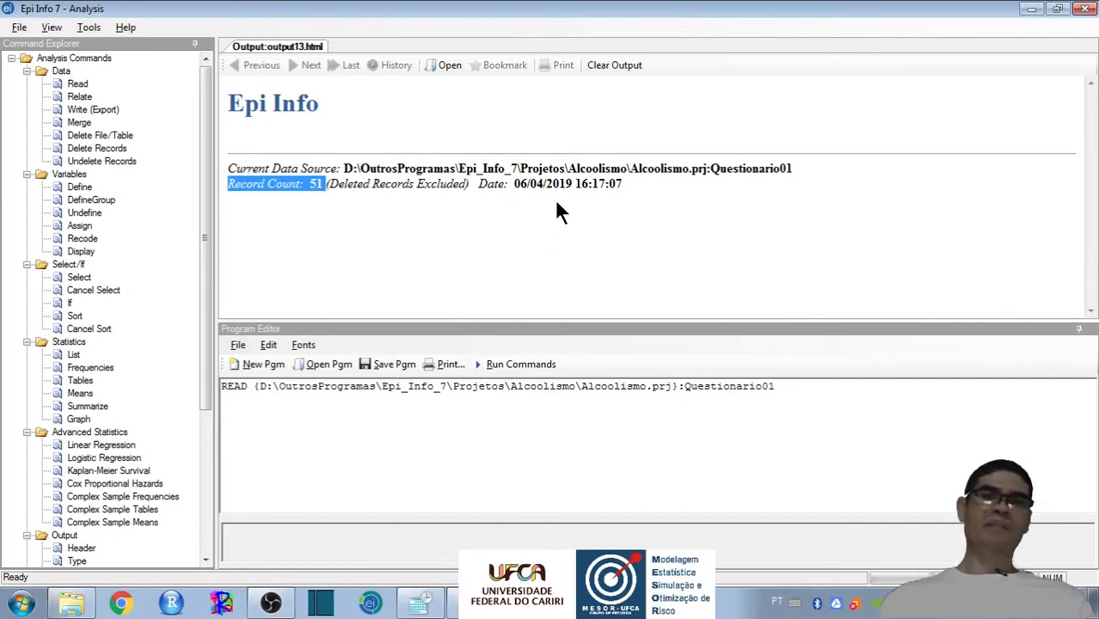
pyautogui.moveTo(515, 184); pyautogui.dragTo(619, 190)
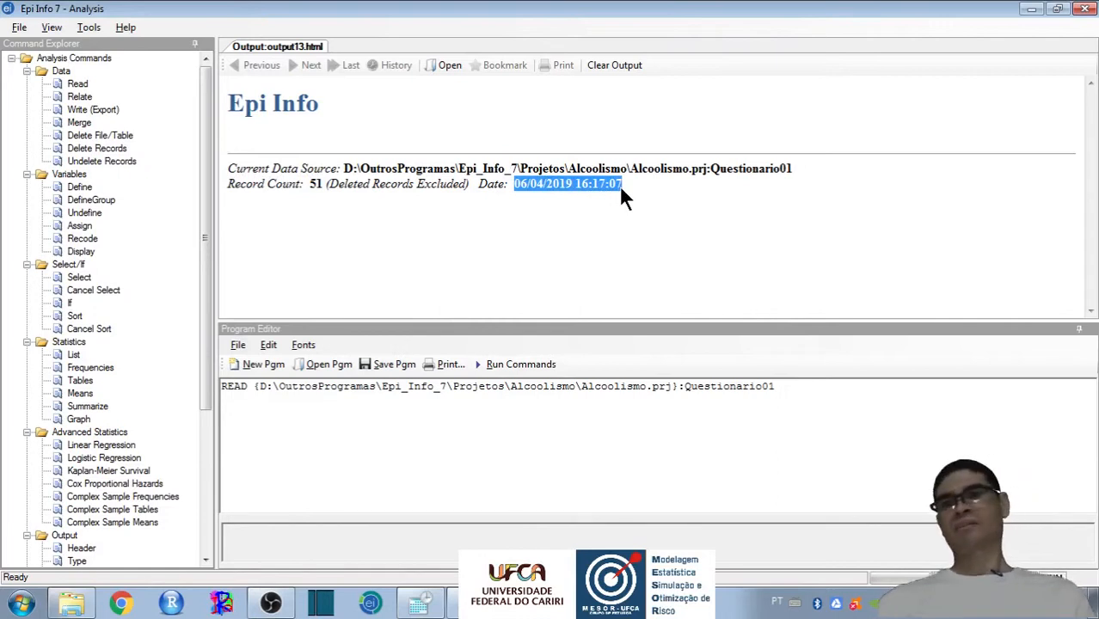
pyautogui.click(339, 209)
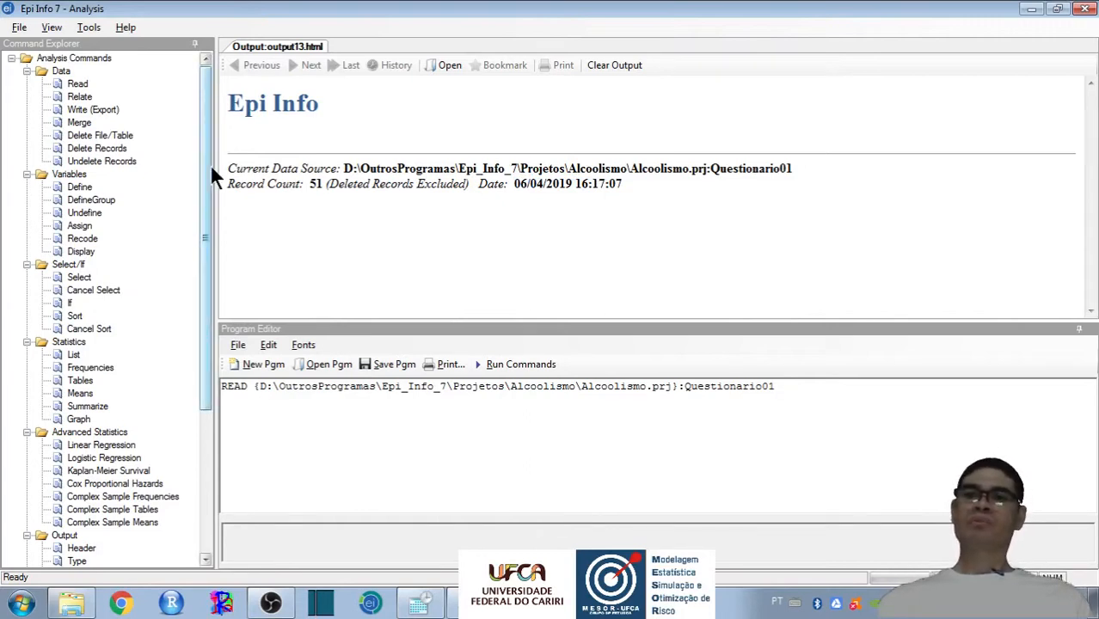
# List all variables (*) of the dataset in Grid display mode and maximize the resulting line list.
pyautogui.click(69, 358)
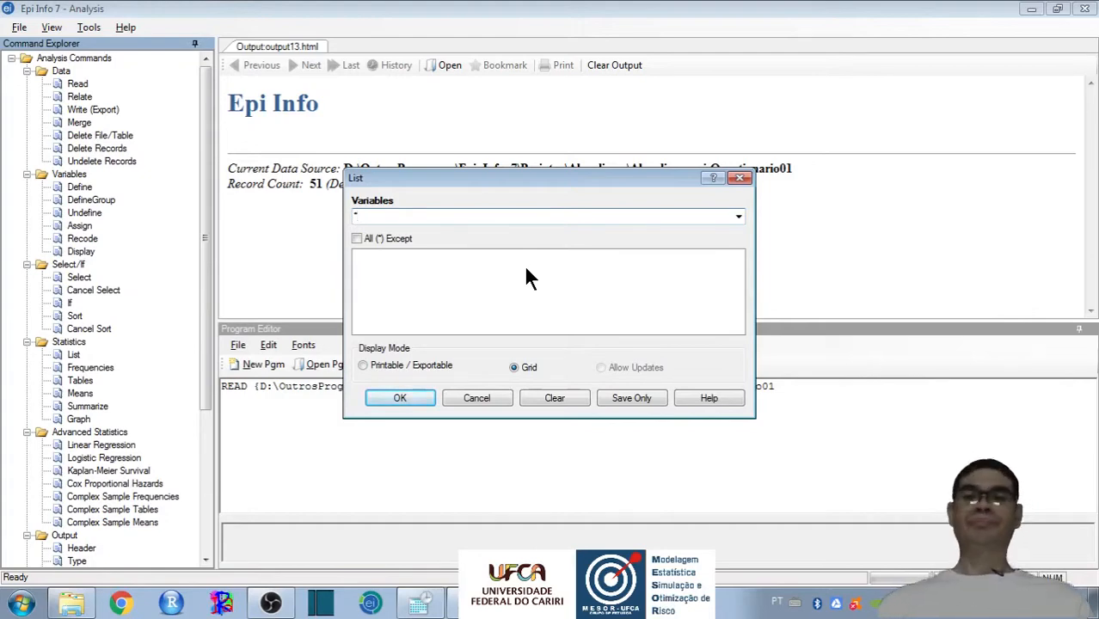
pyautogui.click(392, 400)
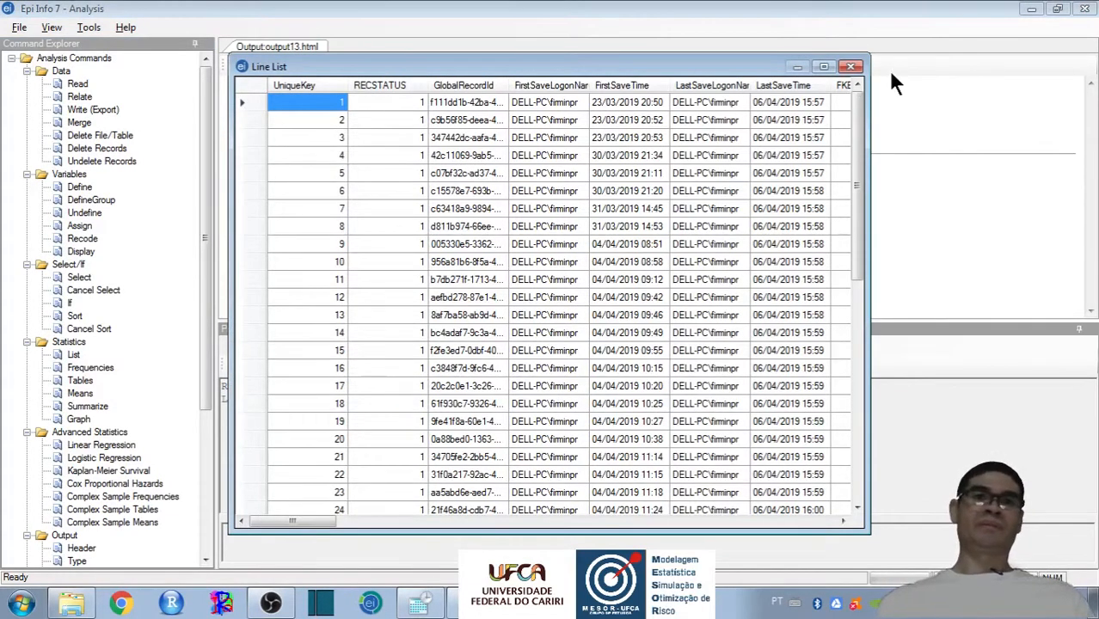
pyautogui.click(823, 67)
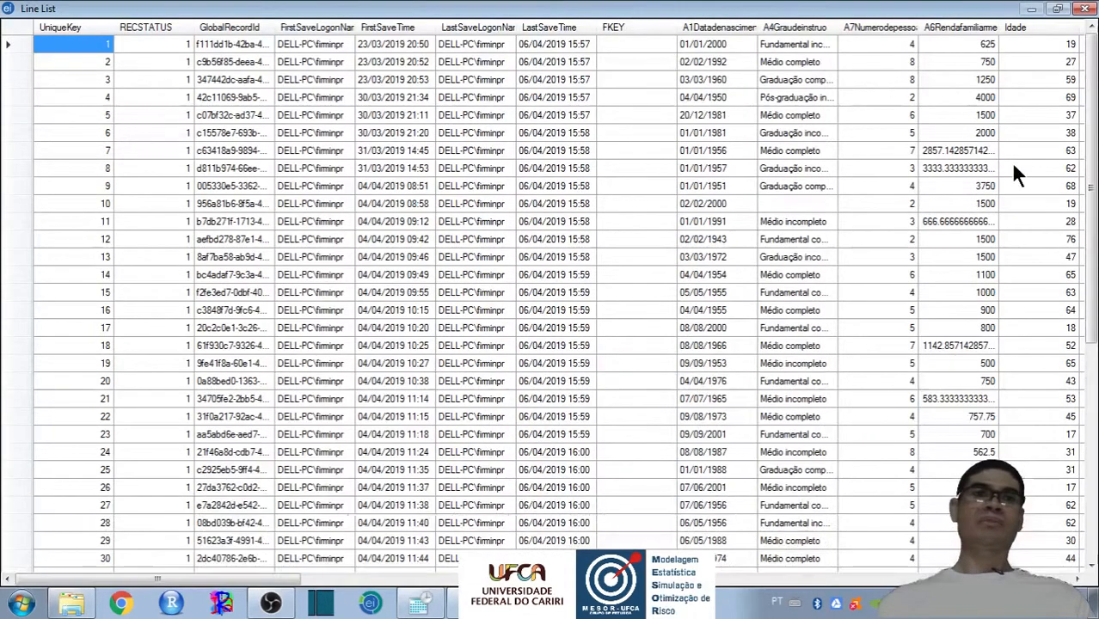
# Examine the records and columns of the line list, including the Frutas checkboxes and municipality columns, and close the list.
pyautogui.scroll(-7, 246, 557)
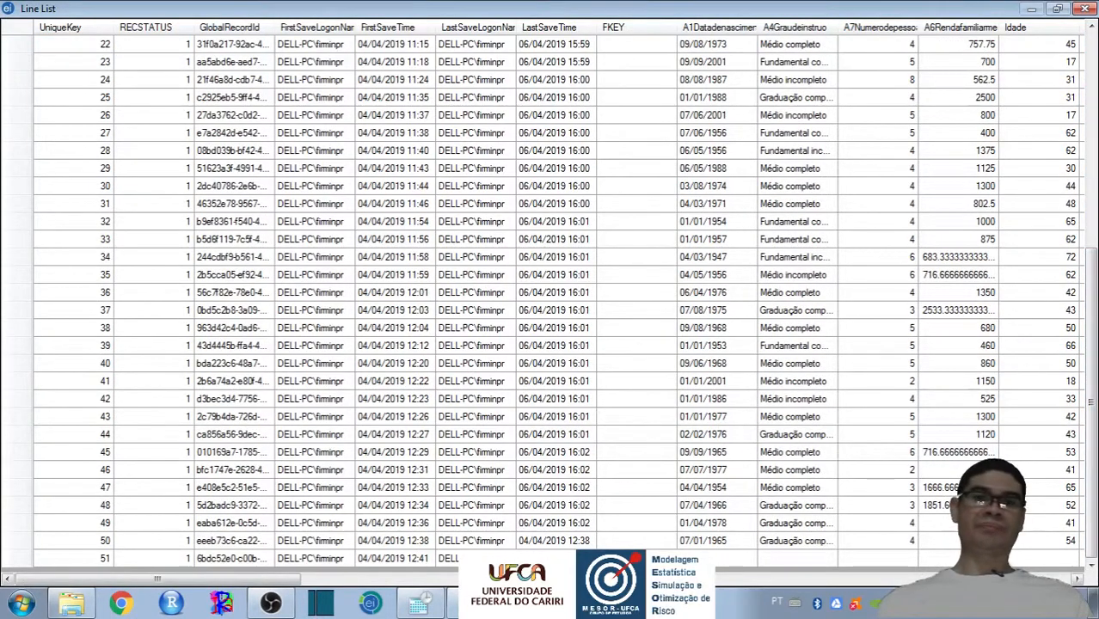
pyautogui.scroll(6, 1090, 447)
pyautogui.scroll(1, 1090, 447)
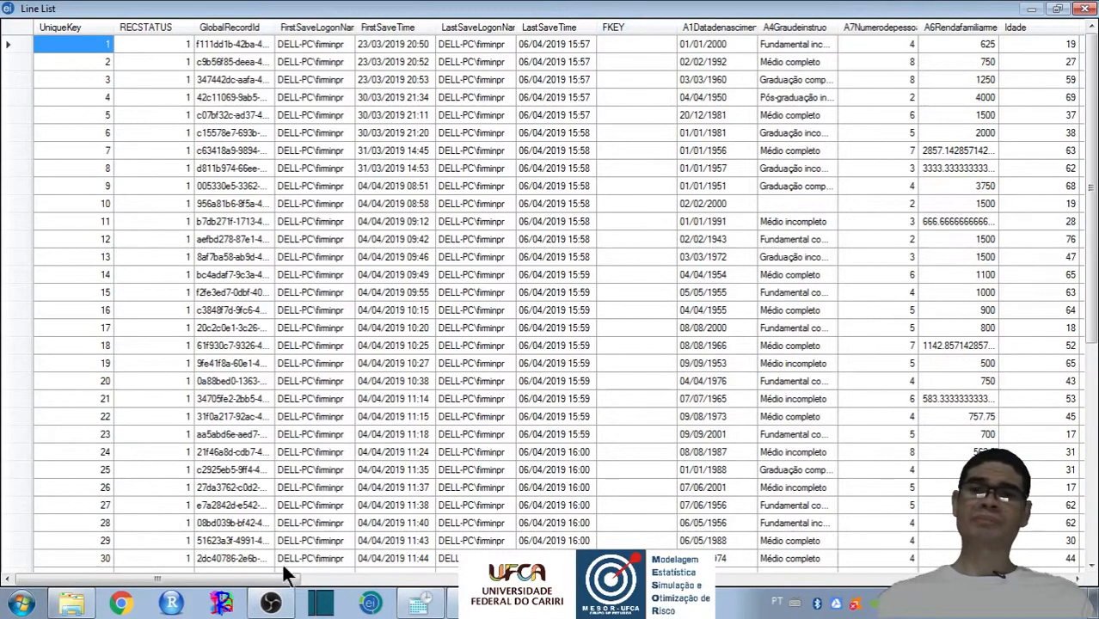
pyautogui.moveTo(277, 583); pyautogui.dragTo(324, 578)
pyautogui.moveTo(350, 568); pyautogui.dragTo(448, 550)
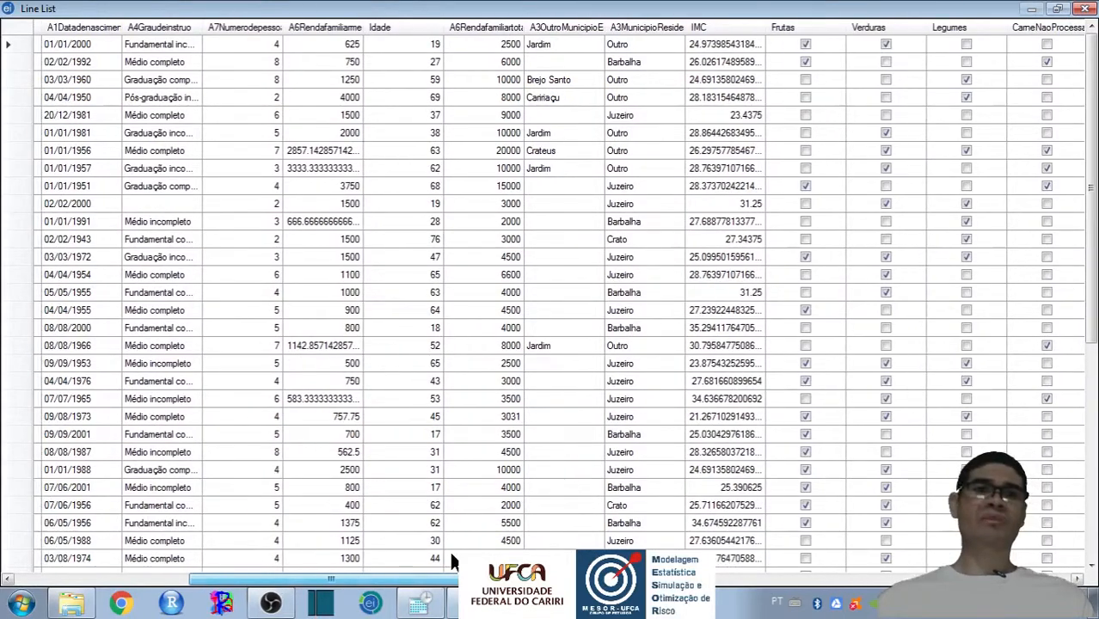
pyautogui.click(805, 44)
pyautogui.click(806, 62)
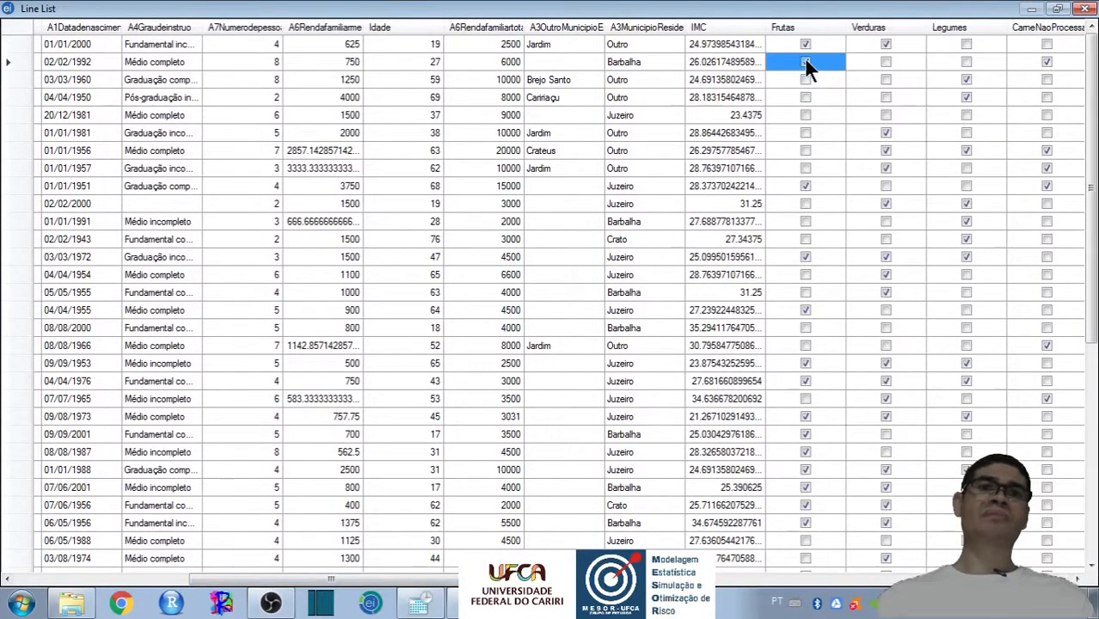
pyautogui.click(805, 78)
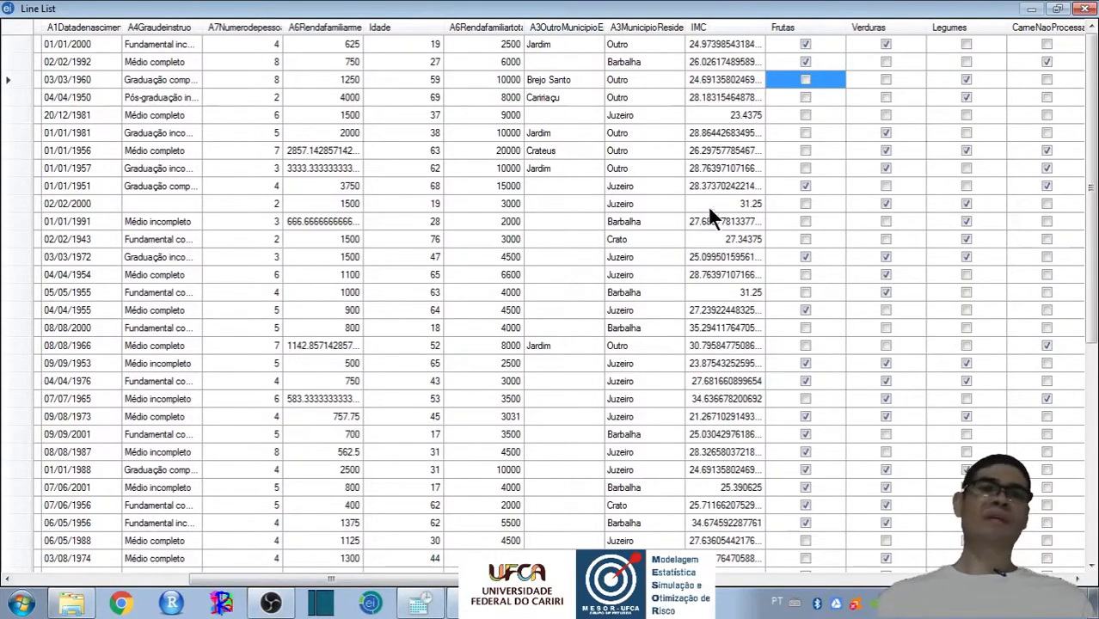
pyautogui.moveTo(417, 579); pyautogui.dragTo(381, 40)
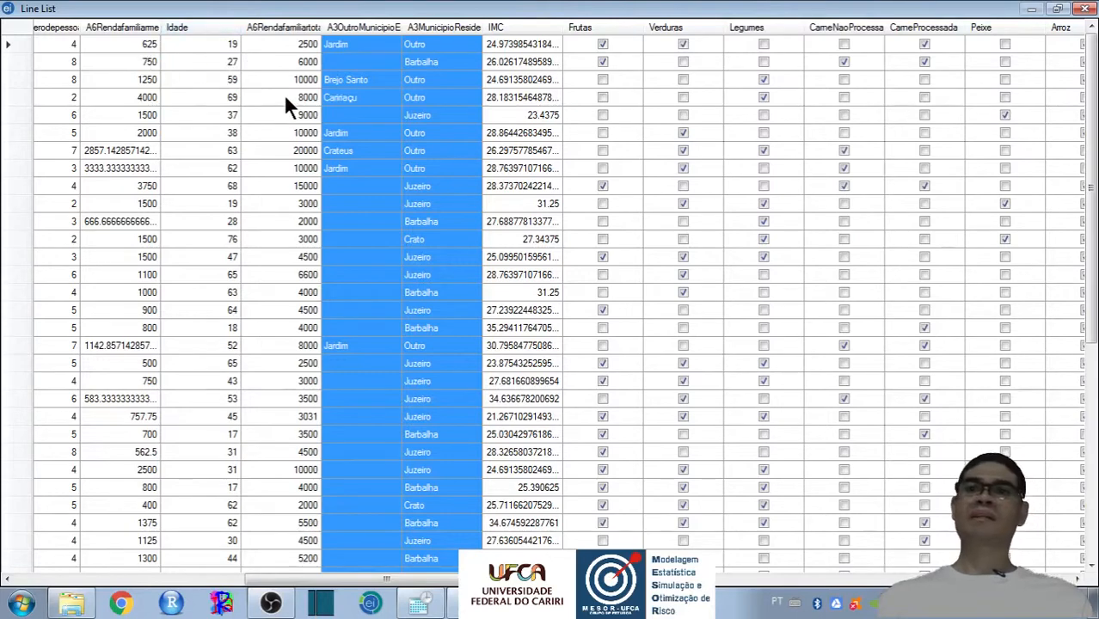
pyautogui.moveTo(437, 583); pyautogui.dragTo(132, 547)
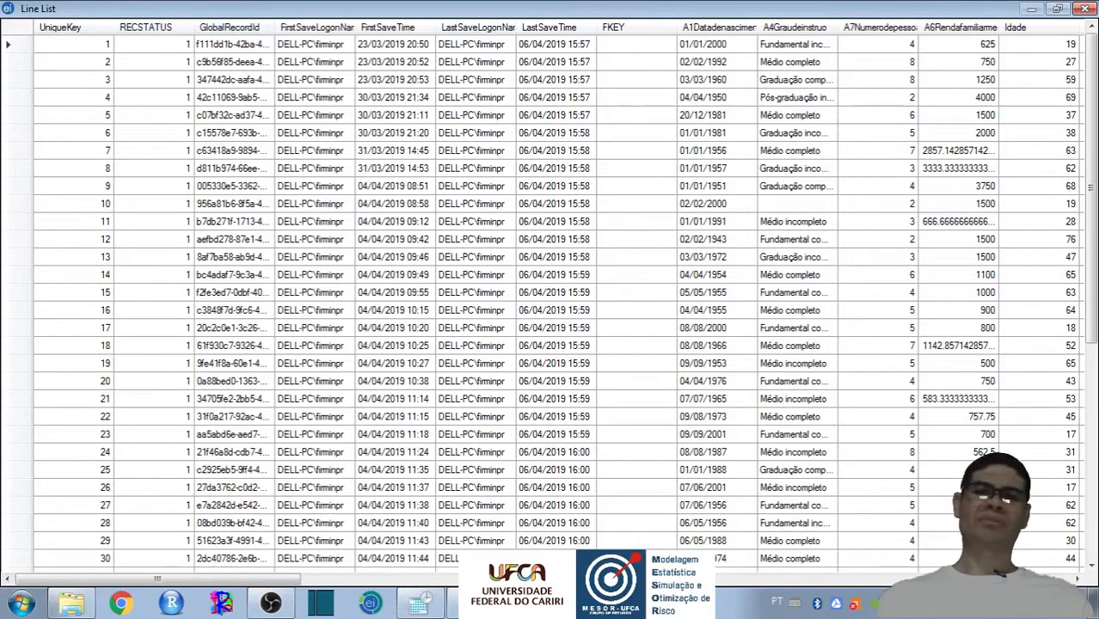
pyautogui.click(1082, 16)
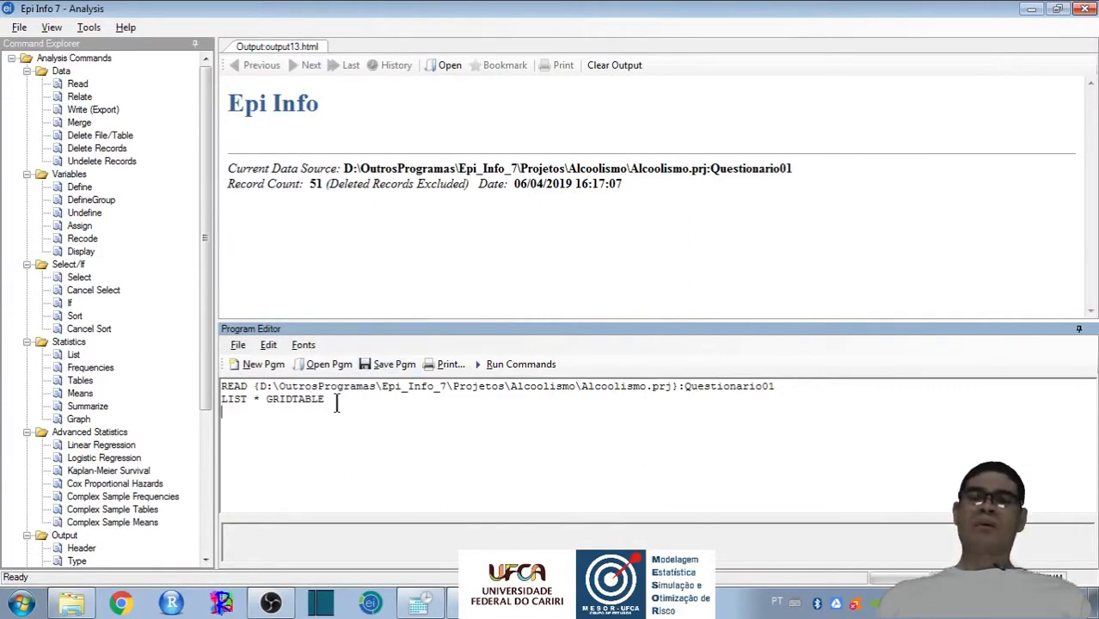
# Examine the LIST * GRIDTABLE command and its parts in the program editor.
pyautogui.moveTo(335, 402); pyautogui.dragTo(227, 406)
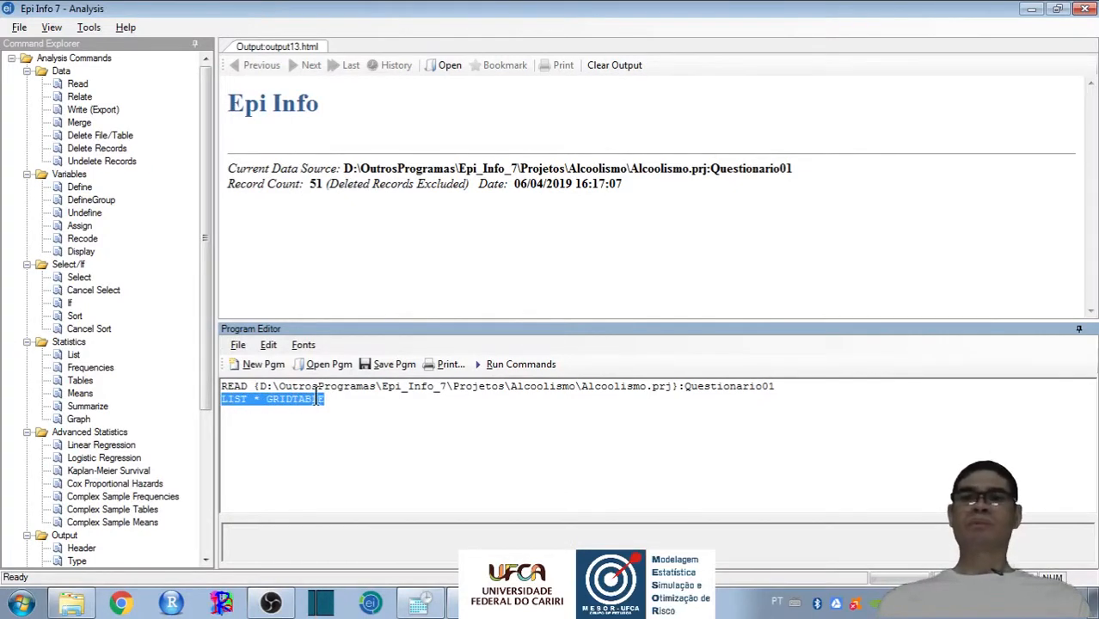
pyautogui.click(337, 398)
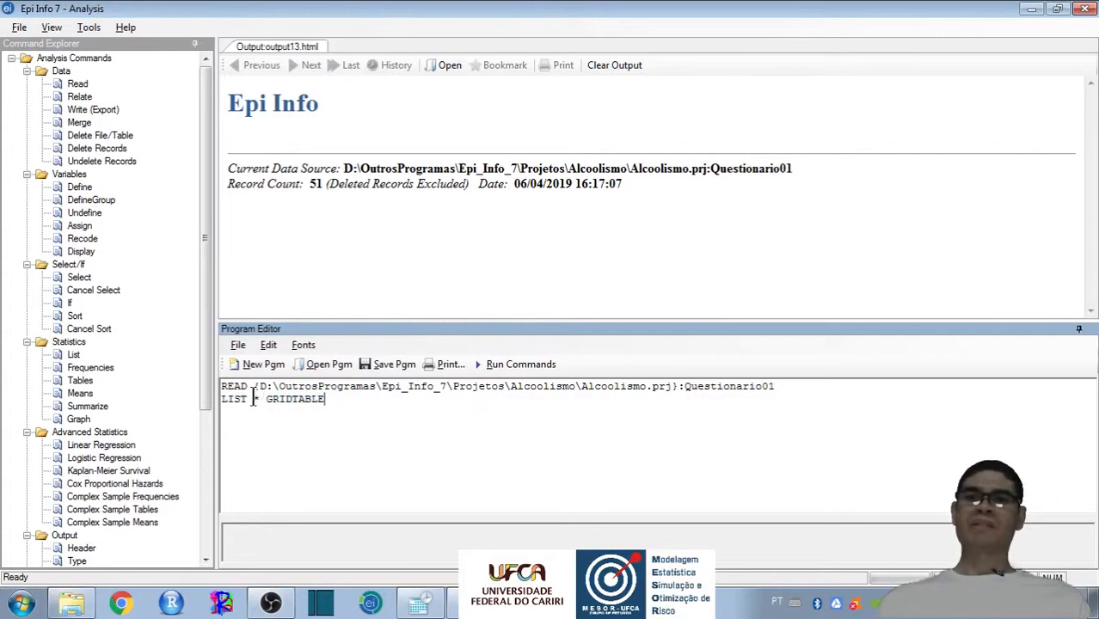
pyautogui.doubleClick(255, 399)
pyautogui.moveTo(265, 399); pyautogui.dragTo(312, 399)
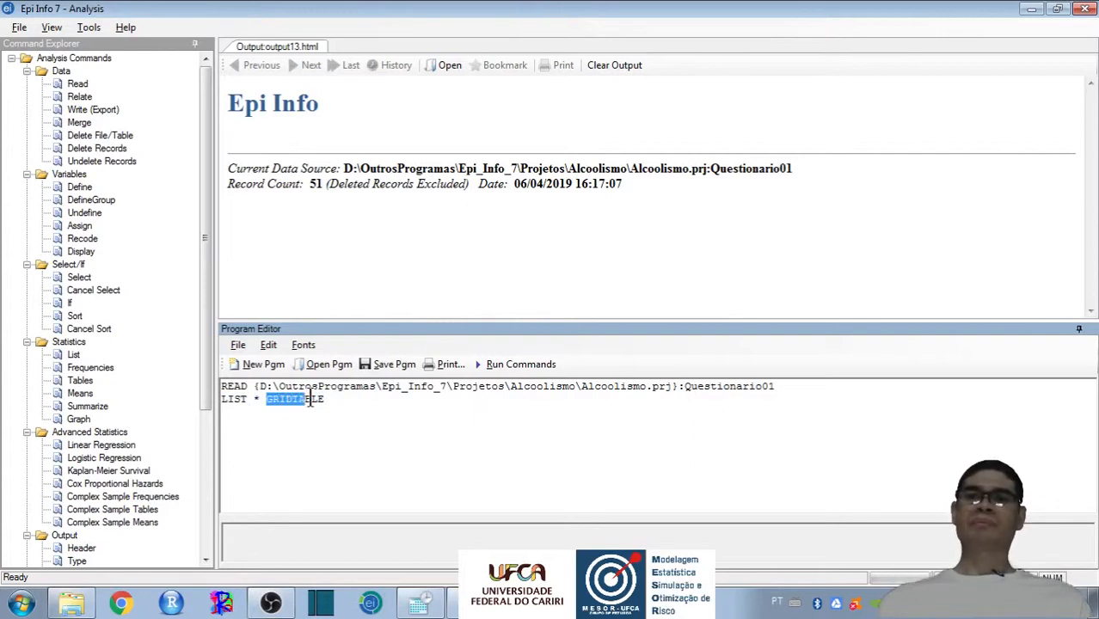
pyautogui.click(330, 399)
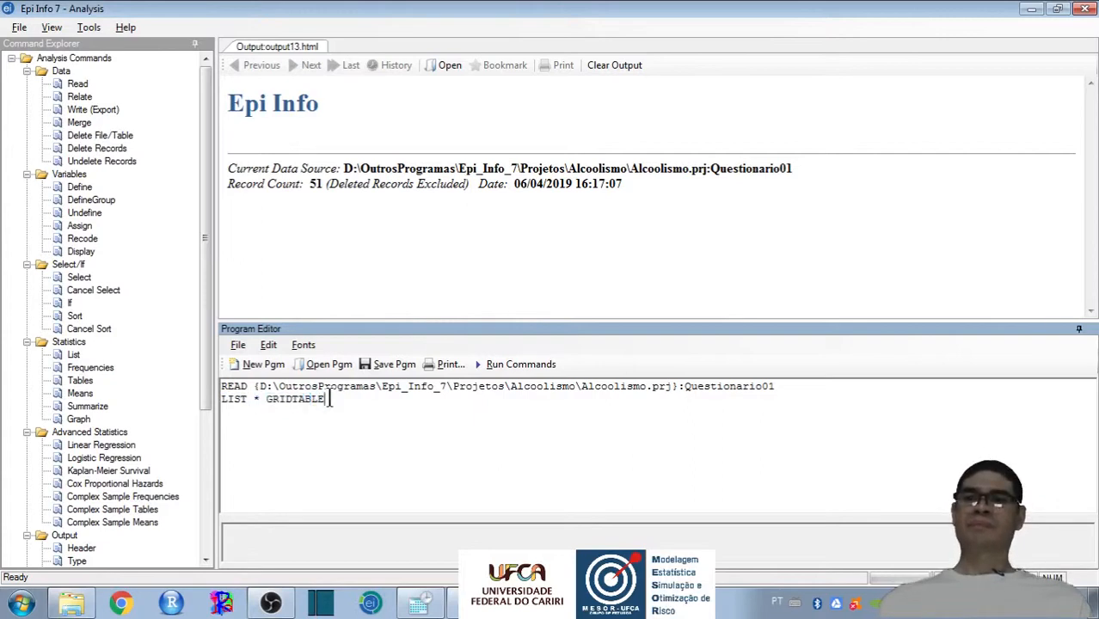
# Set up a new List command for all variables except UniqueKey and RECSTATUS.
pyautogui.doubleClick(72, 353)
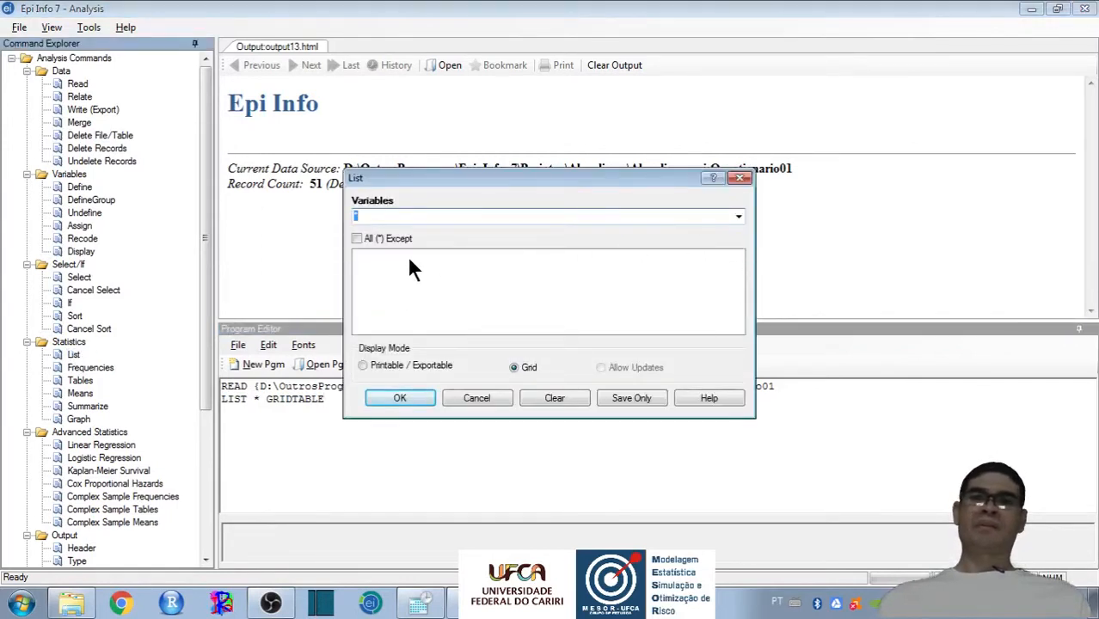
pyautogui.click(365, 219)
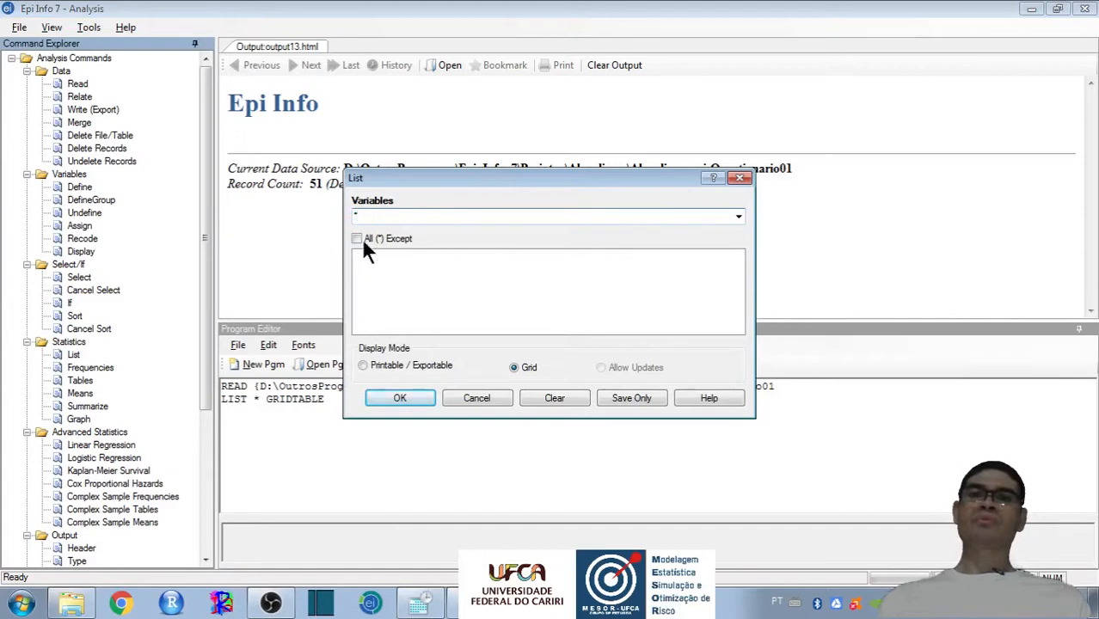
pyautogui.click(356, 239)
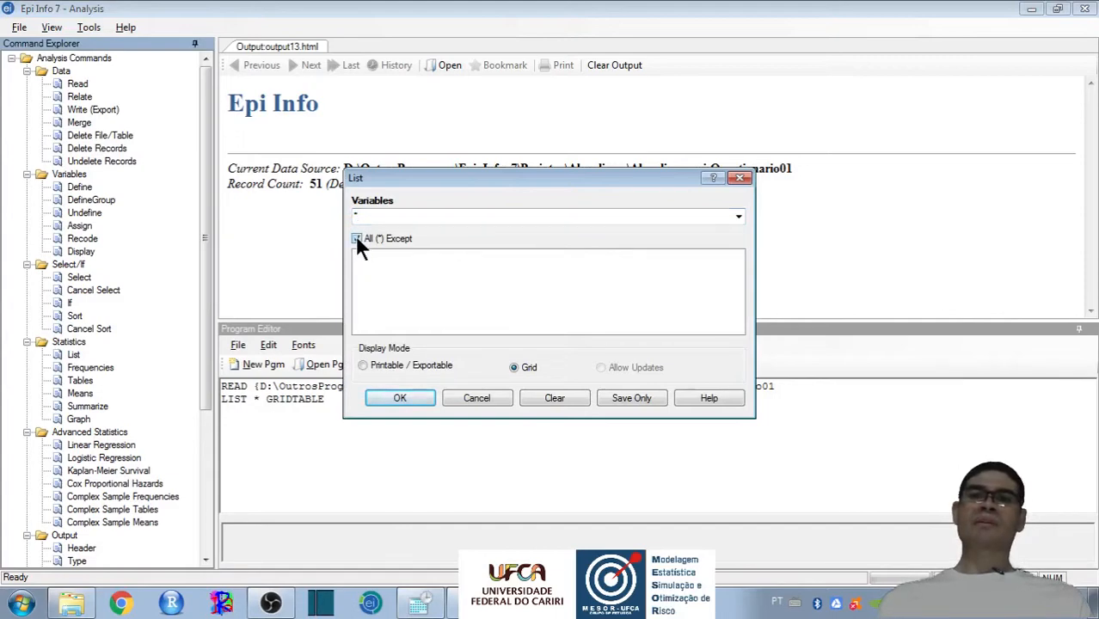
pyautogui.click(736, 217)
pyautogui.scroll(-2, 735, 299)
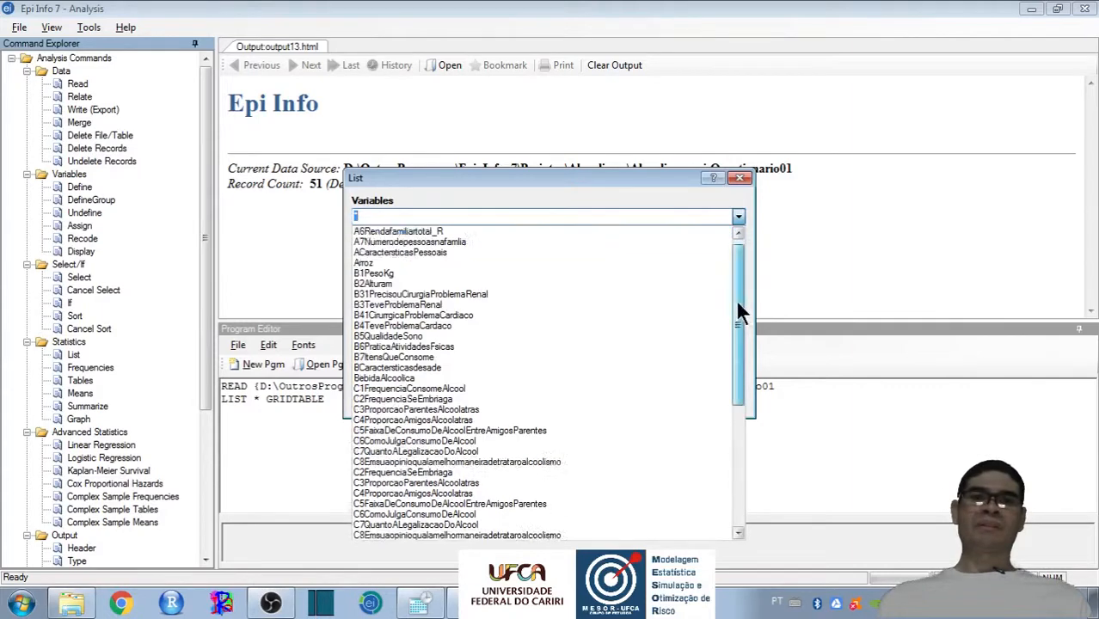
pyautogui.scroll(-5, 735, 298)
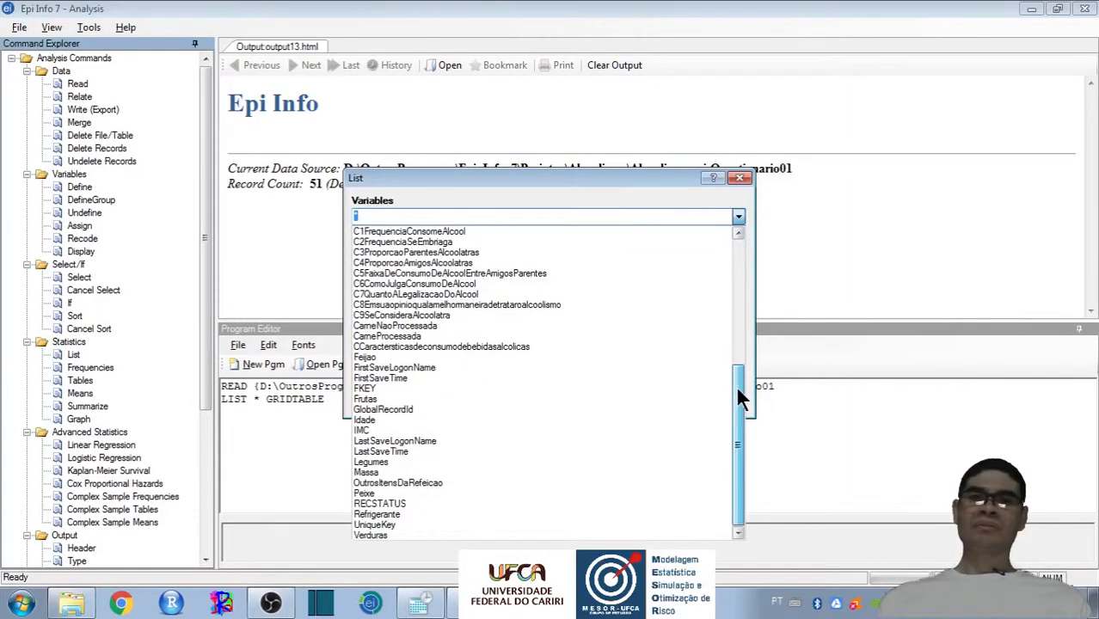
pyautogui.click(361, 525)
pyautogui.click(737, 220)
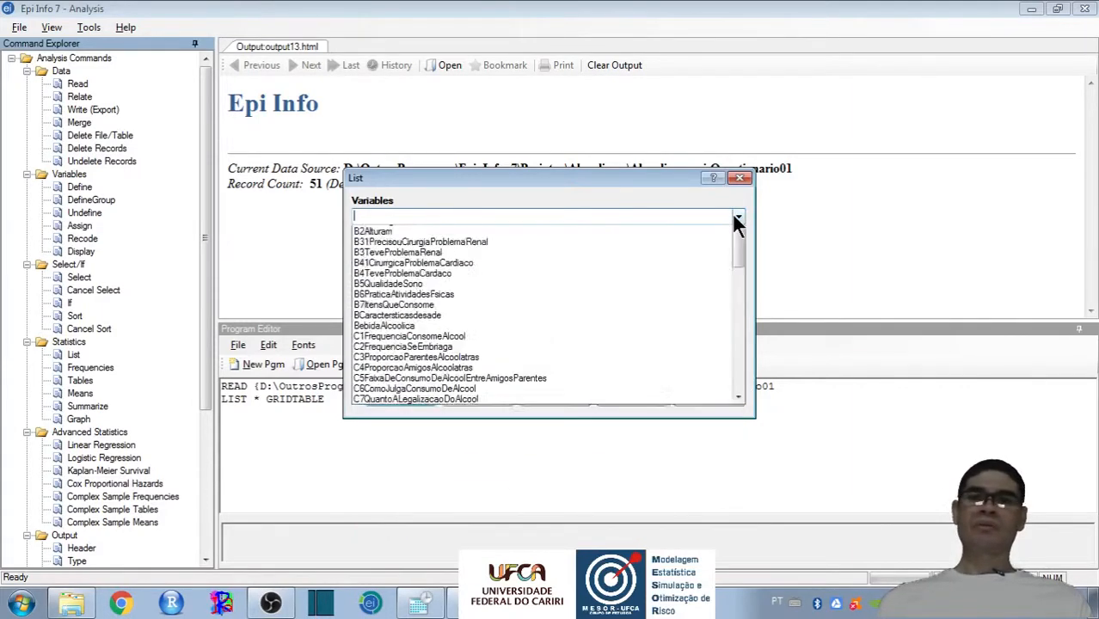
pyautogui.moveTo(736, 354); pyautogui.dragTo(737, 519)
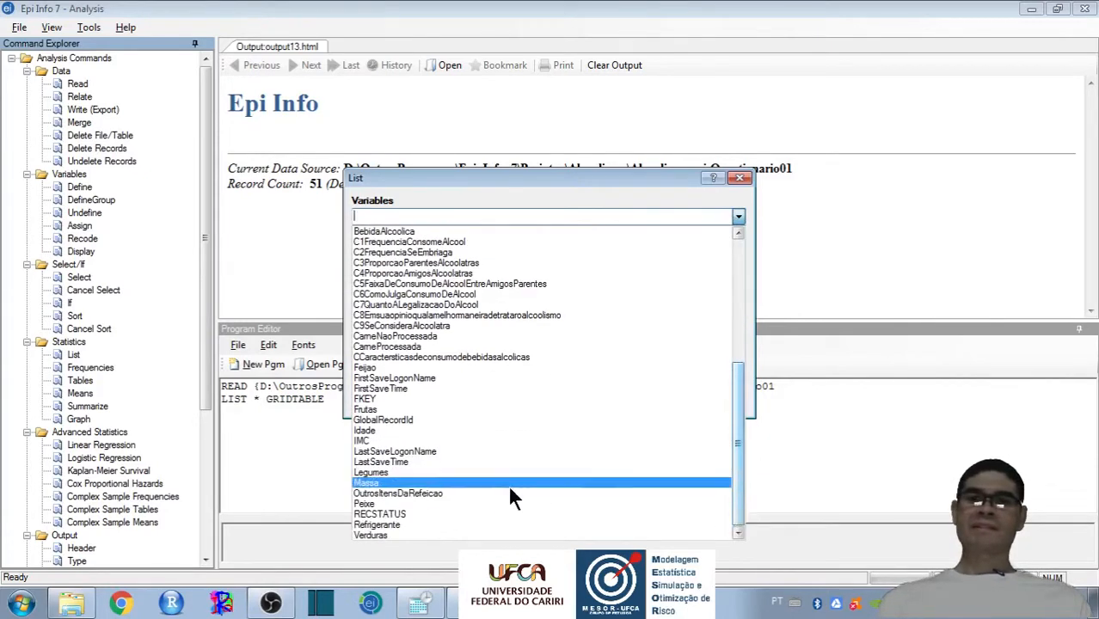
pyautogui.click(442, 513)
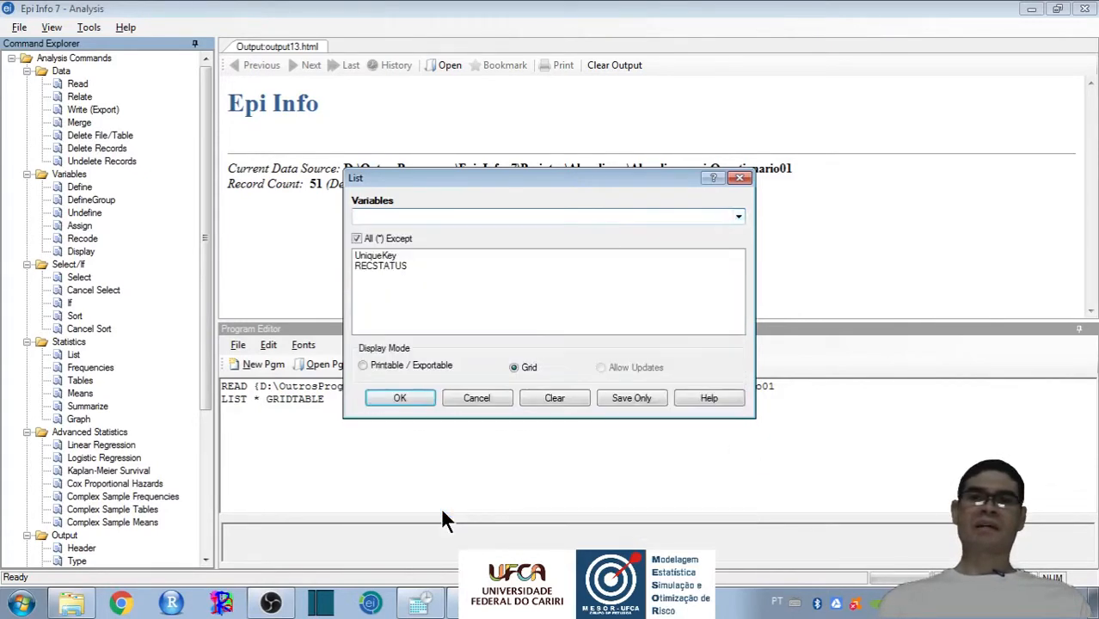
# Add FKEY and GlobalRecordId to the excluded variables, keeping the All (*) Except option enabled.
pyautogui.click(736, 217)
pyautogui.moveTo(736, 344); pyautogui.dragTo(737, 522)
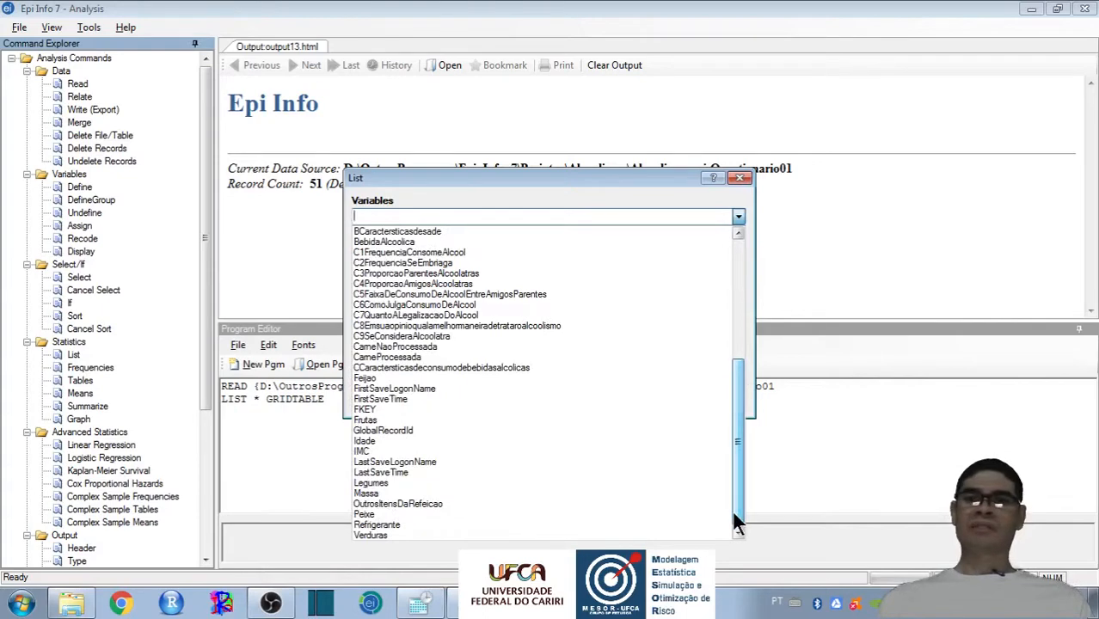
pyautogui.click(444, 407)
pyautogui.click(737, 218)
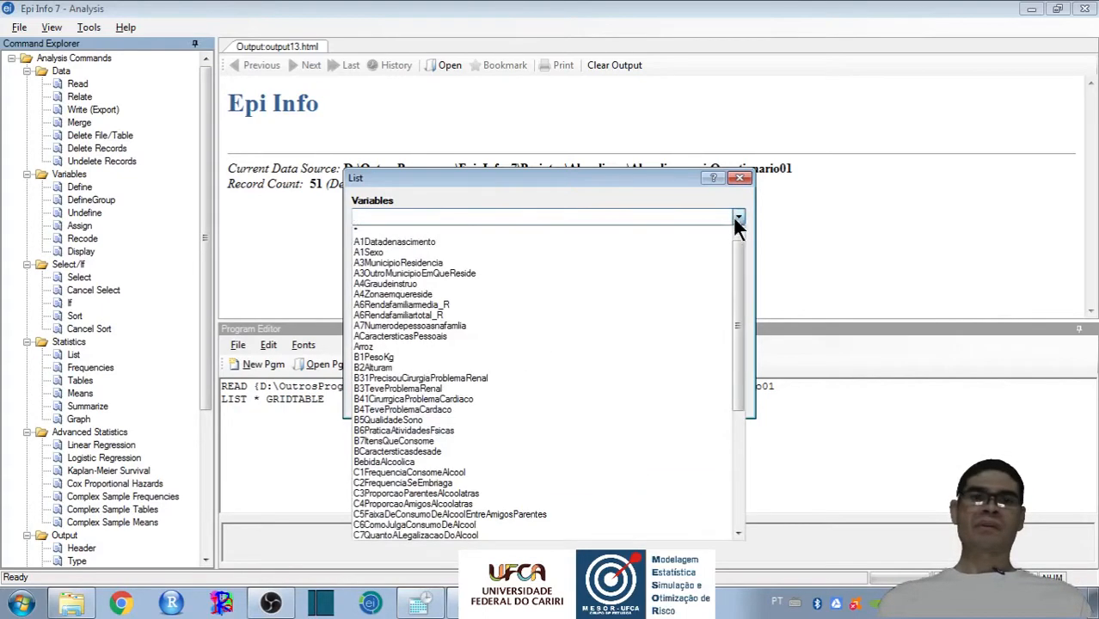
pyautogui.scroll(-7, 733, 487)
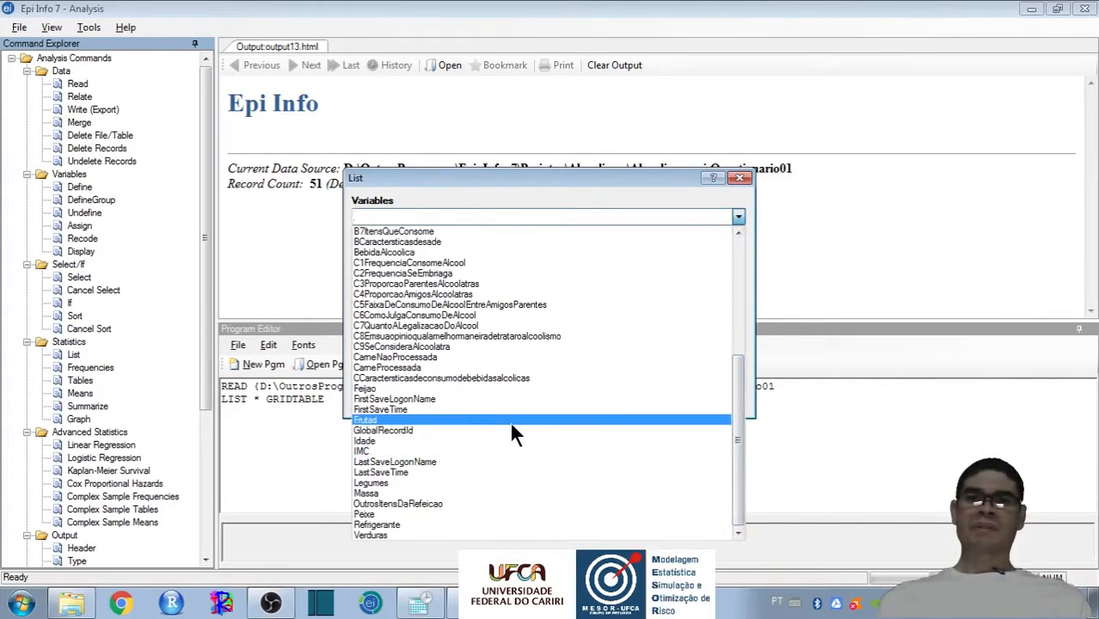
pyautogui.click(470, 430)
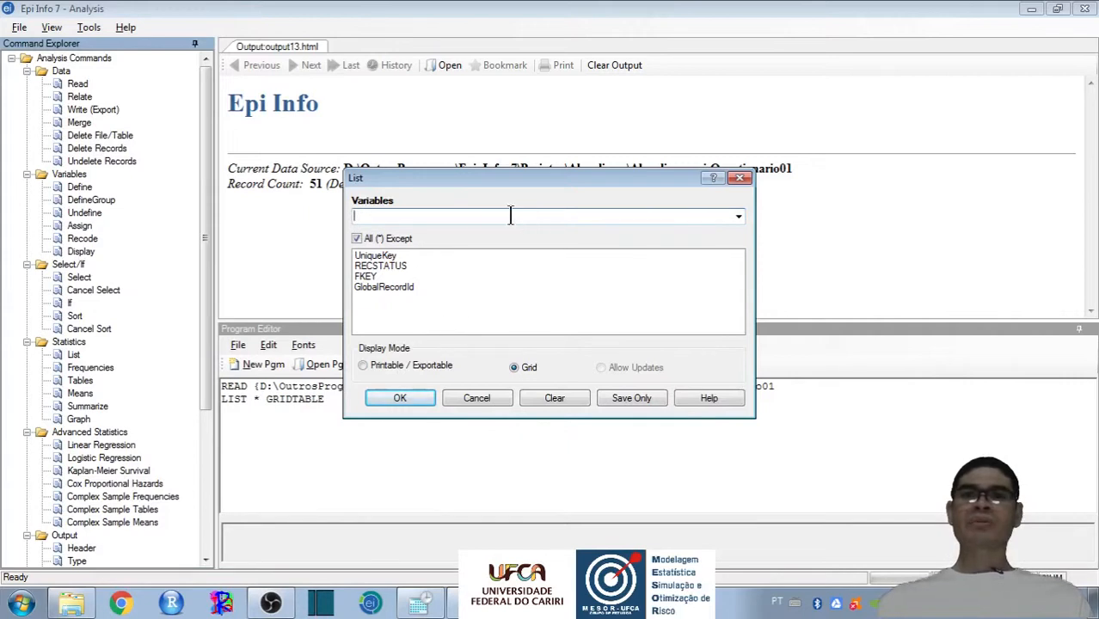
pyautogui.click(356, 238)
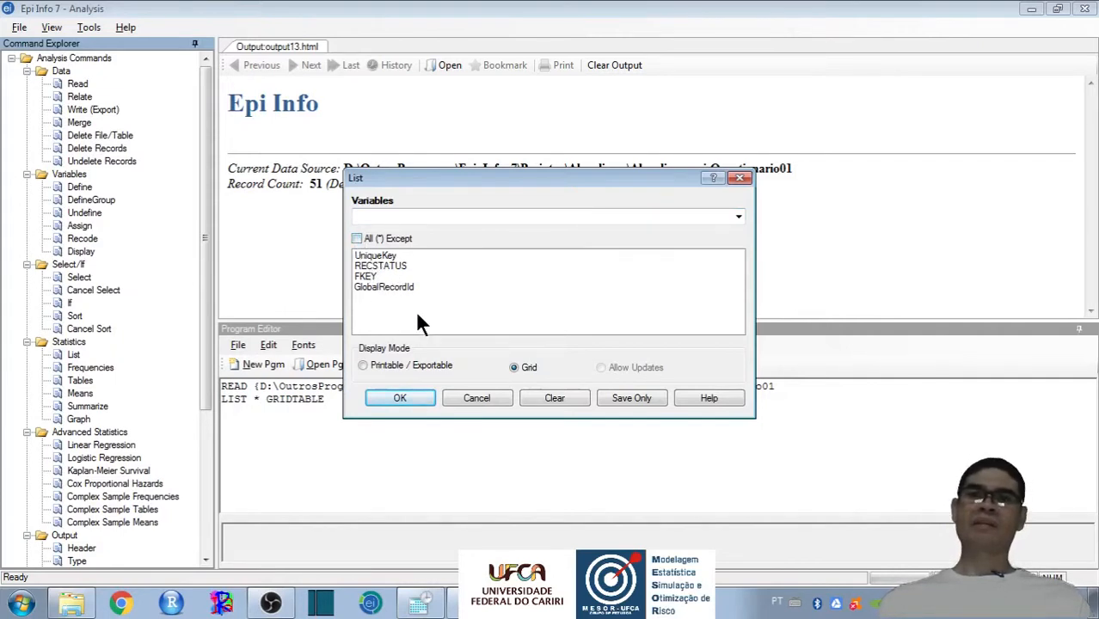
pyautogui.click(356, 238)
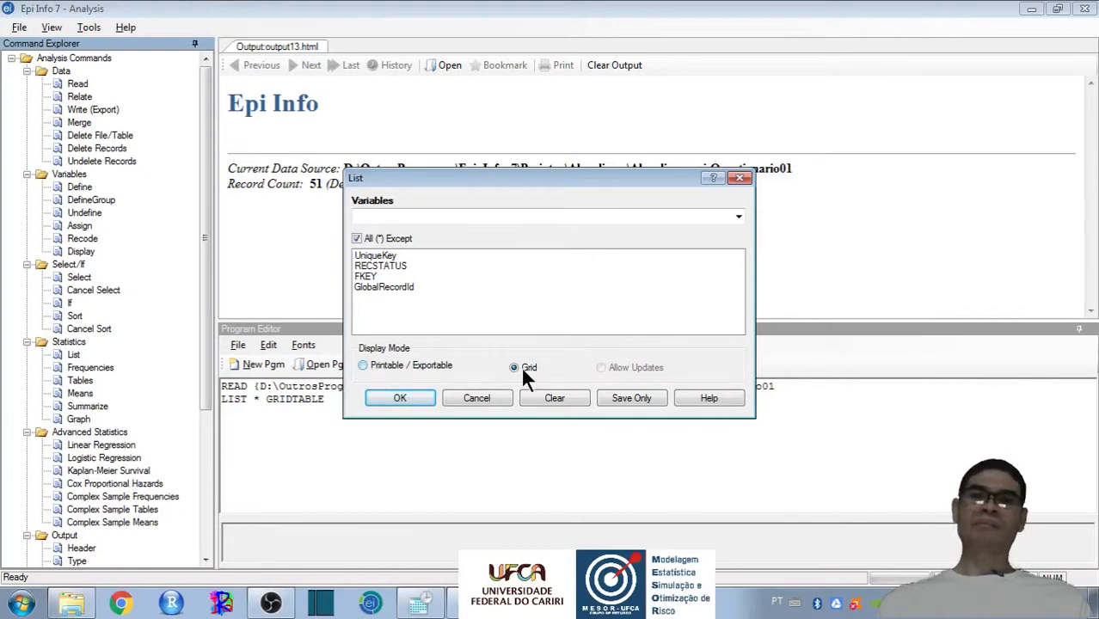
# Run the List command in Grid display mode, view the line list maximized, and close it.
pyautogui.click(398, 402)
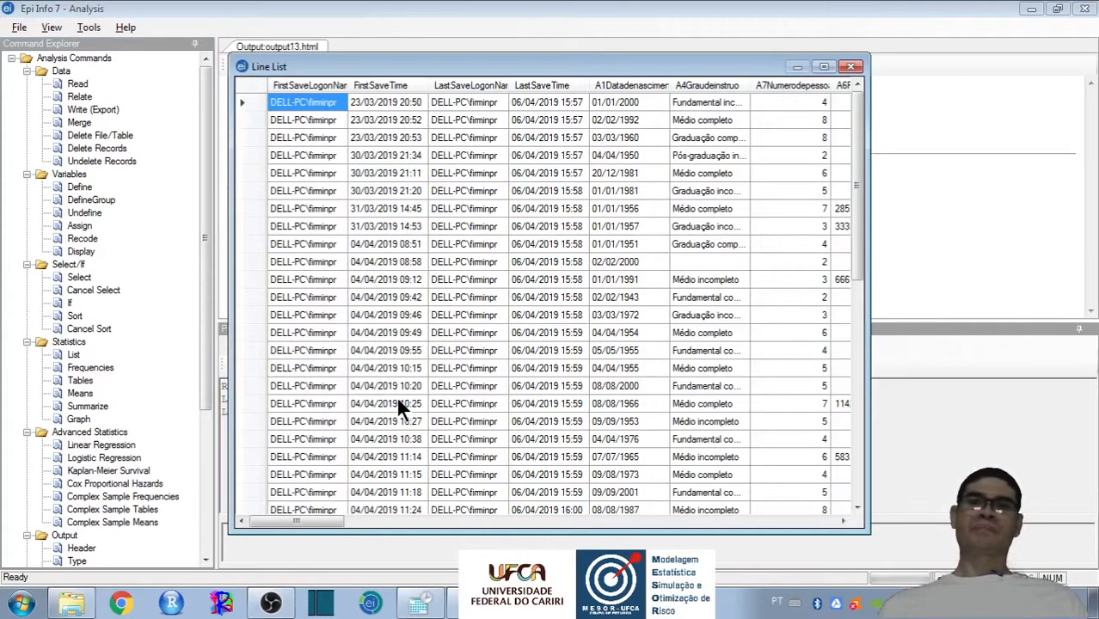
pyautogui.click(823, 65)
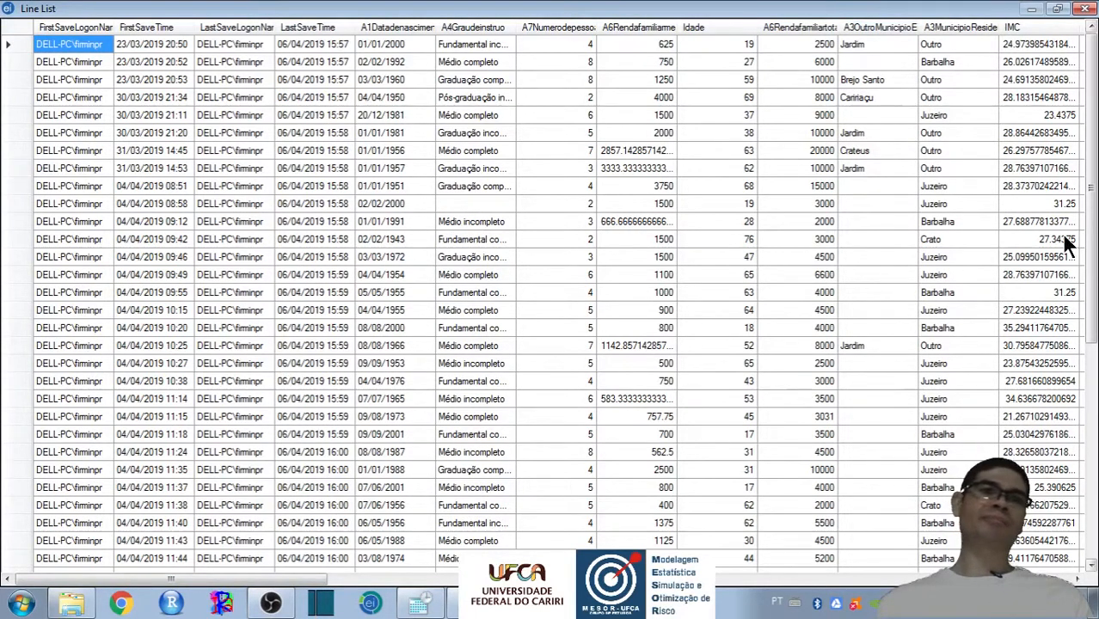
pyautogui.click(1085, 10)
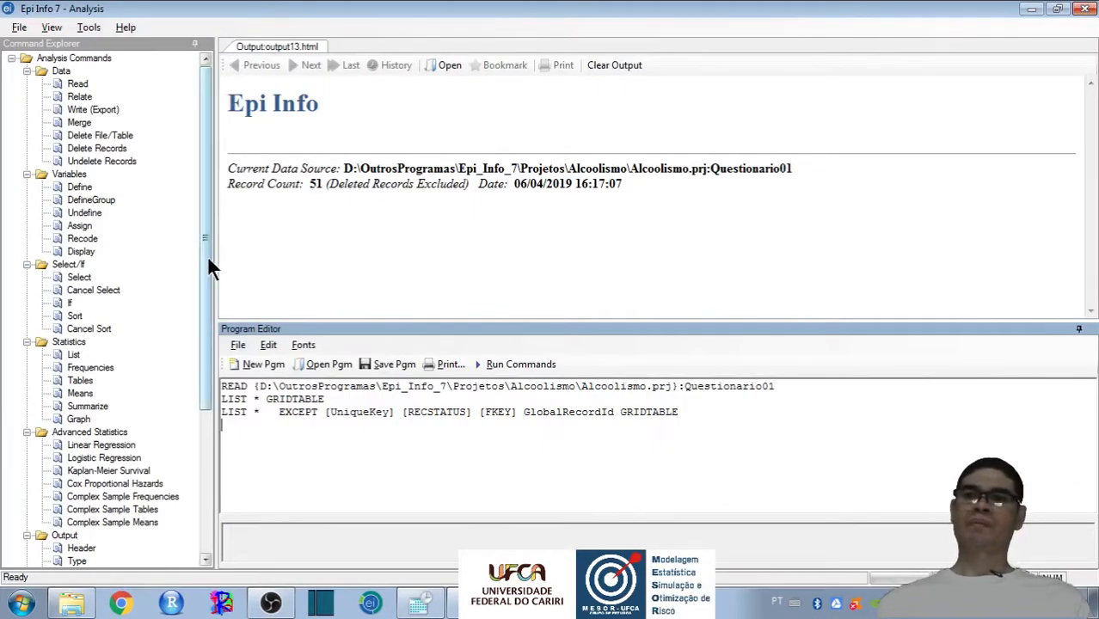
# Highlight the LIST * GRIDTABLE line in the program editor to review the generated commands.
pyautogui.moveTo(203, 256); pyautogui.dragTo(201, 202)
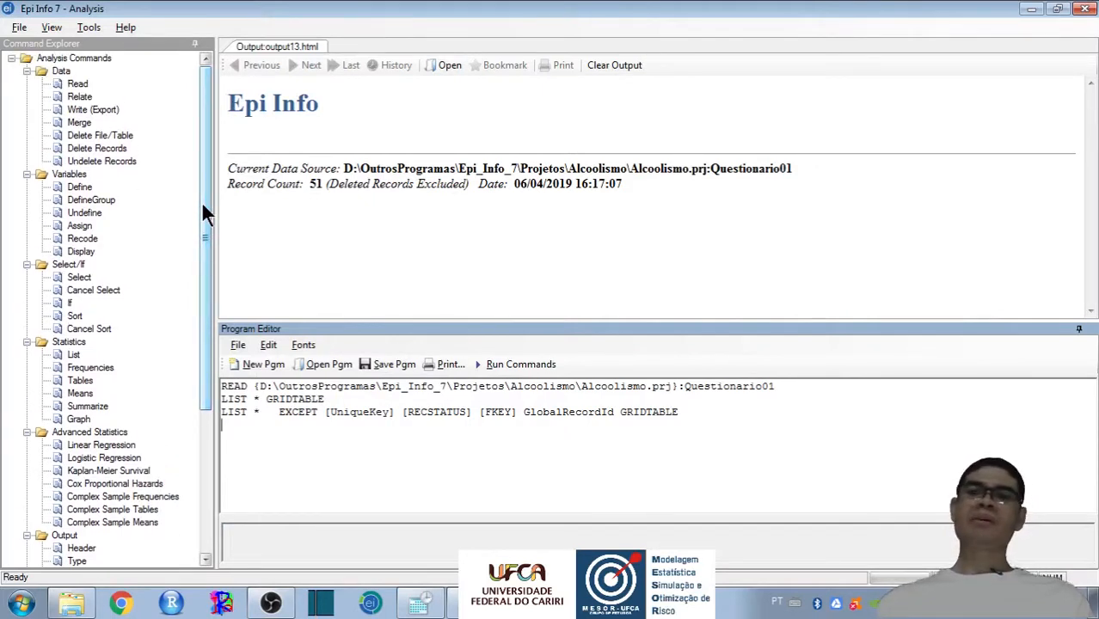
pyautogui.click(222, 399)
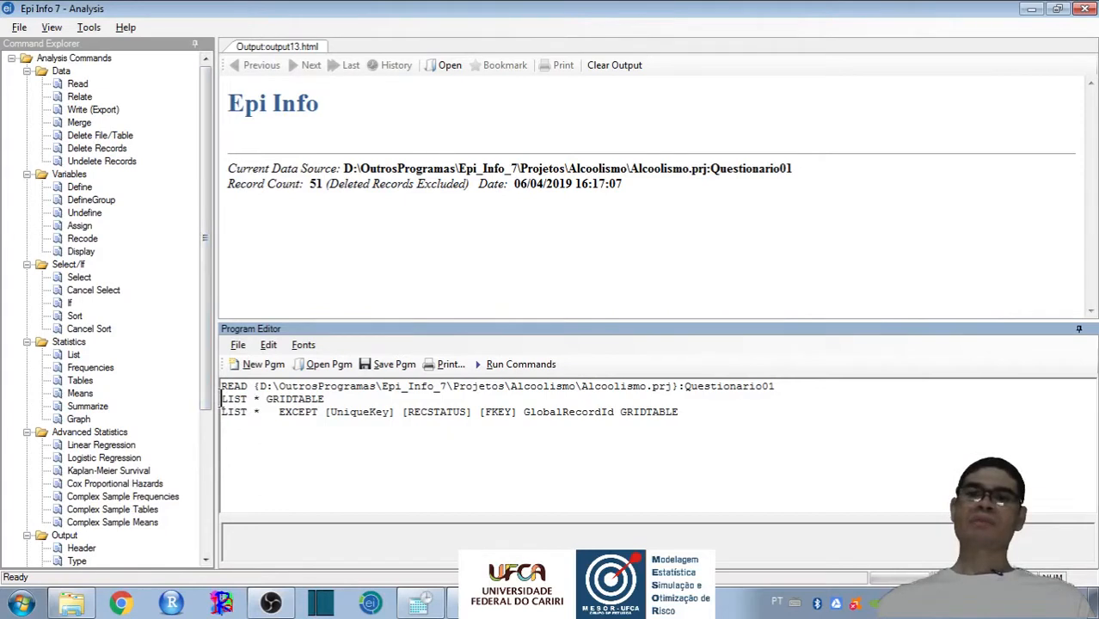
pyautogui.moveTo(221, 399); pyautogui.dragTo(220, 412)
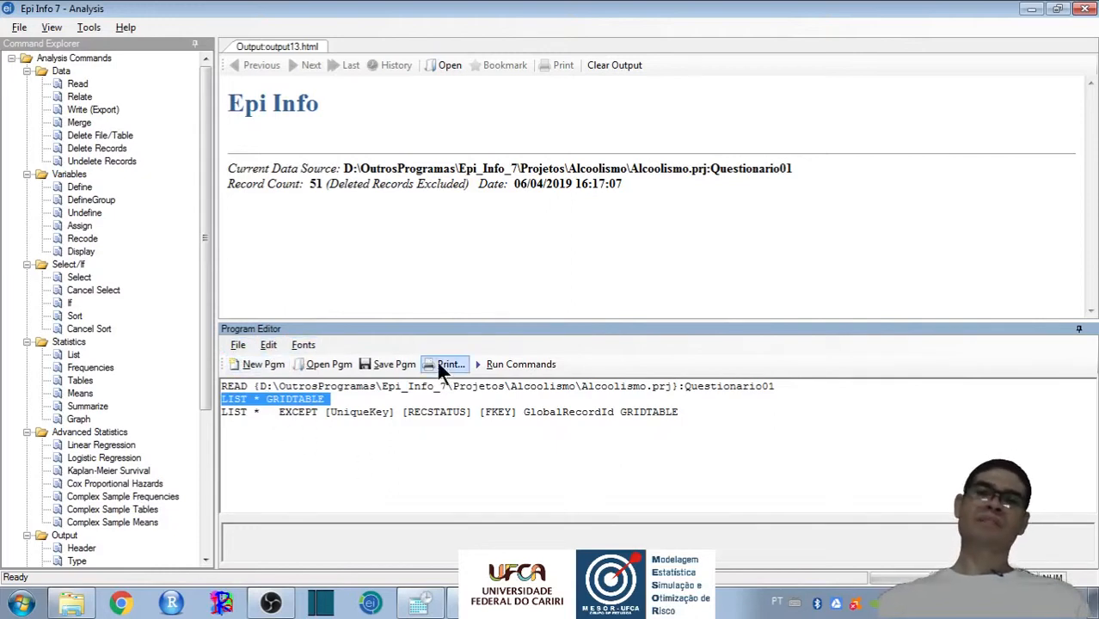
# Start saving the program to the Alcoolismo.prj project file, naming the program Alcoolismo.
pyautogui.click(380, 364)
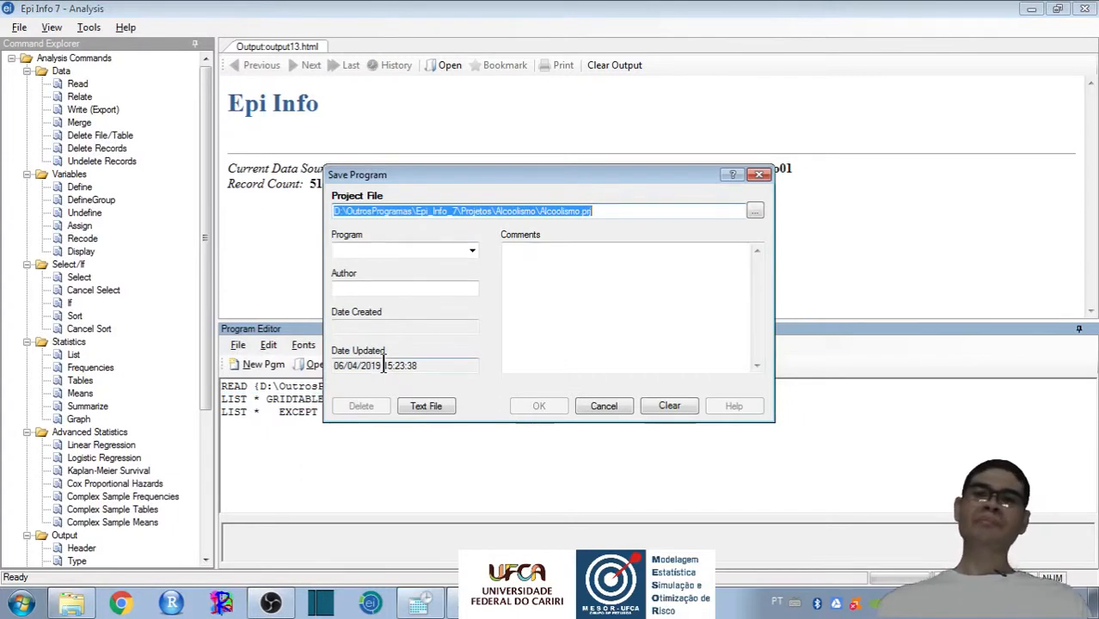
pyautogui.click(621, 211)
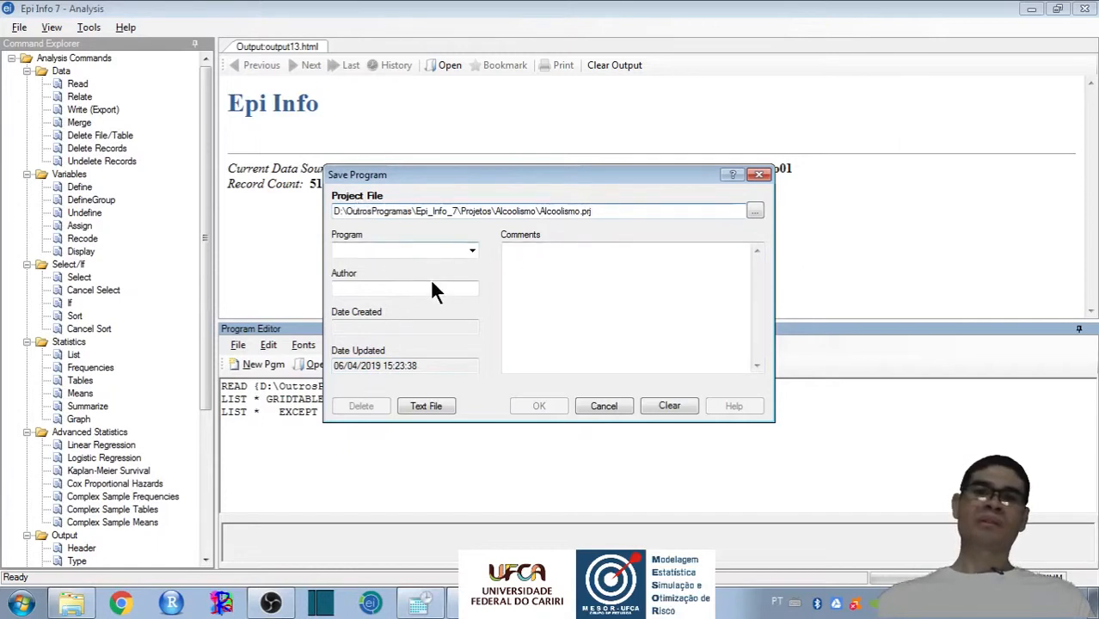
pyautogui.click(471, 252)
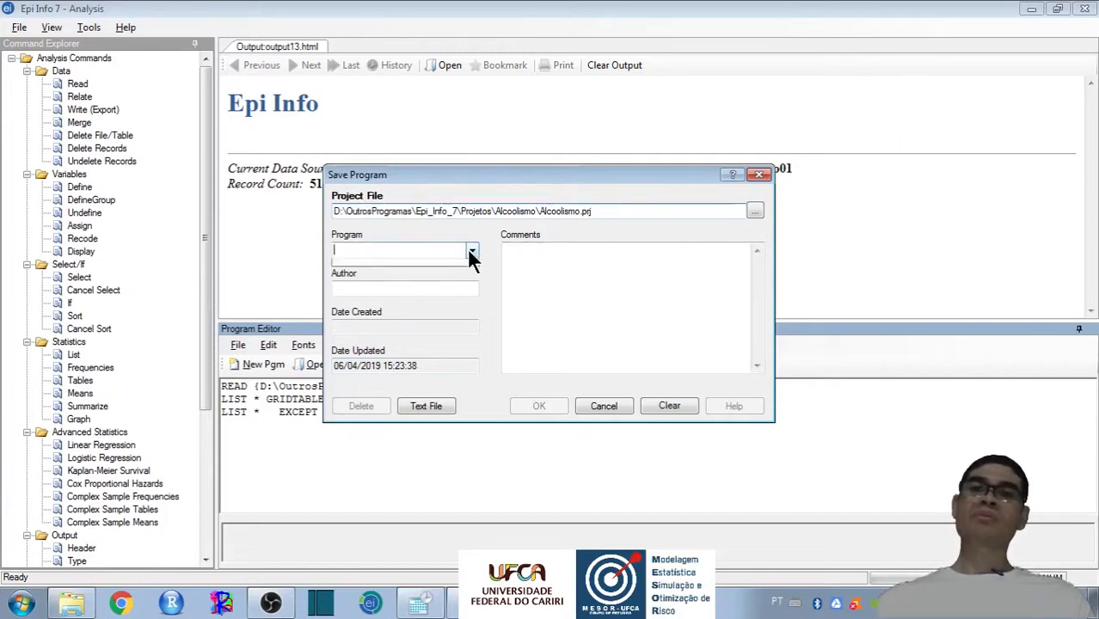
pyautogui.click(444, 249)
pyautogui.click(429, 251)
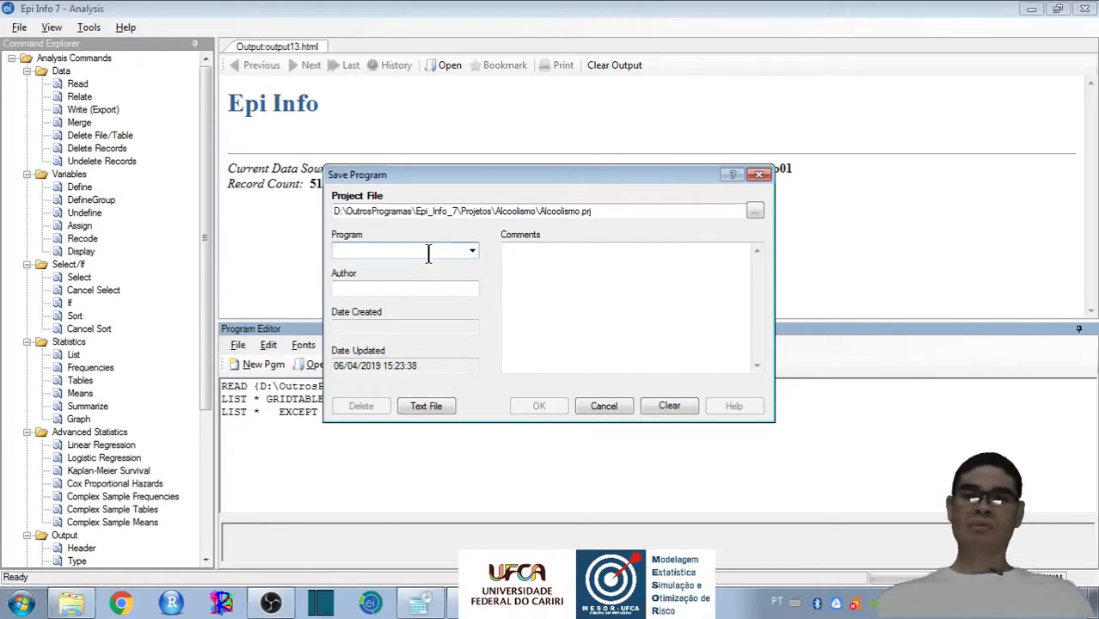
pyautogui.write('Alcoolismo')
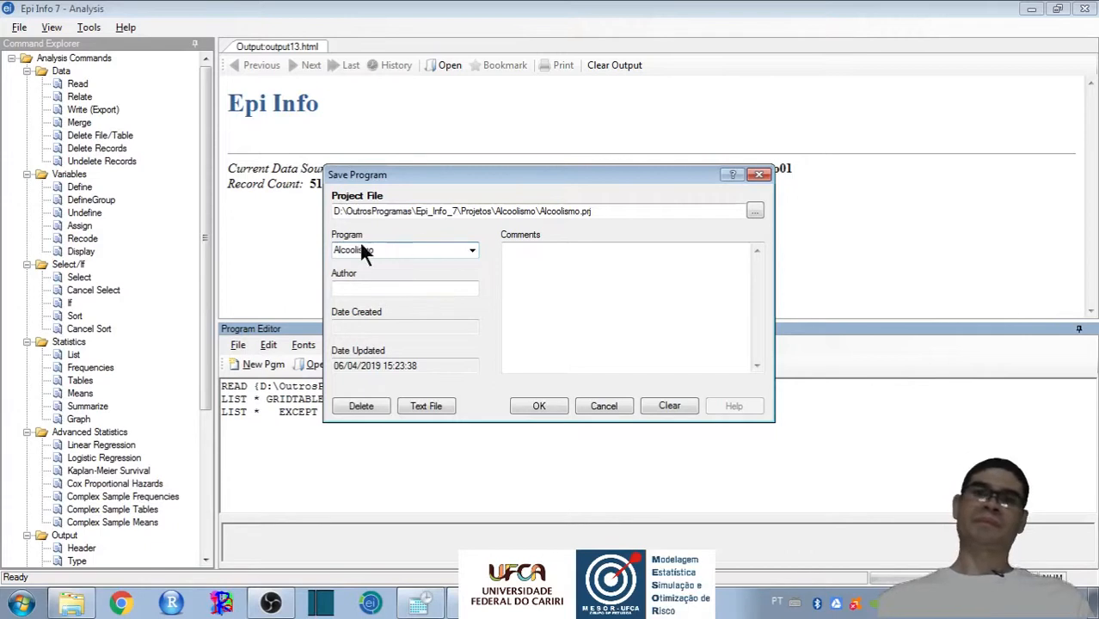
# Enter the author's name for the program and save it.
pyautogui.click(365, 289)
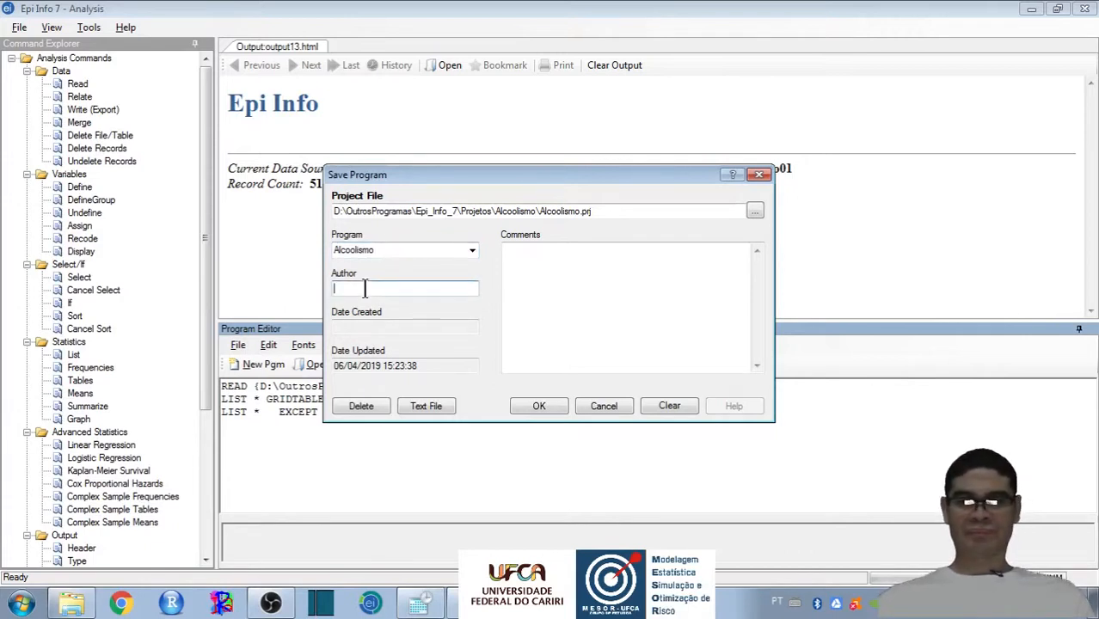
pyautogui.write('Paulo ')
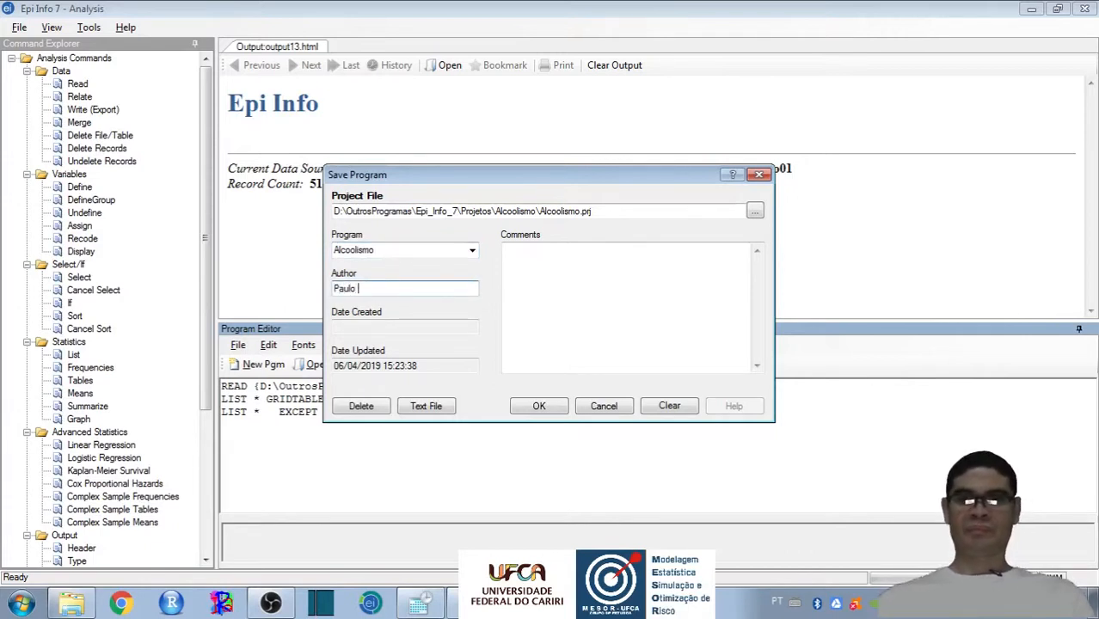
pyautogui.write('Renato')
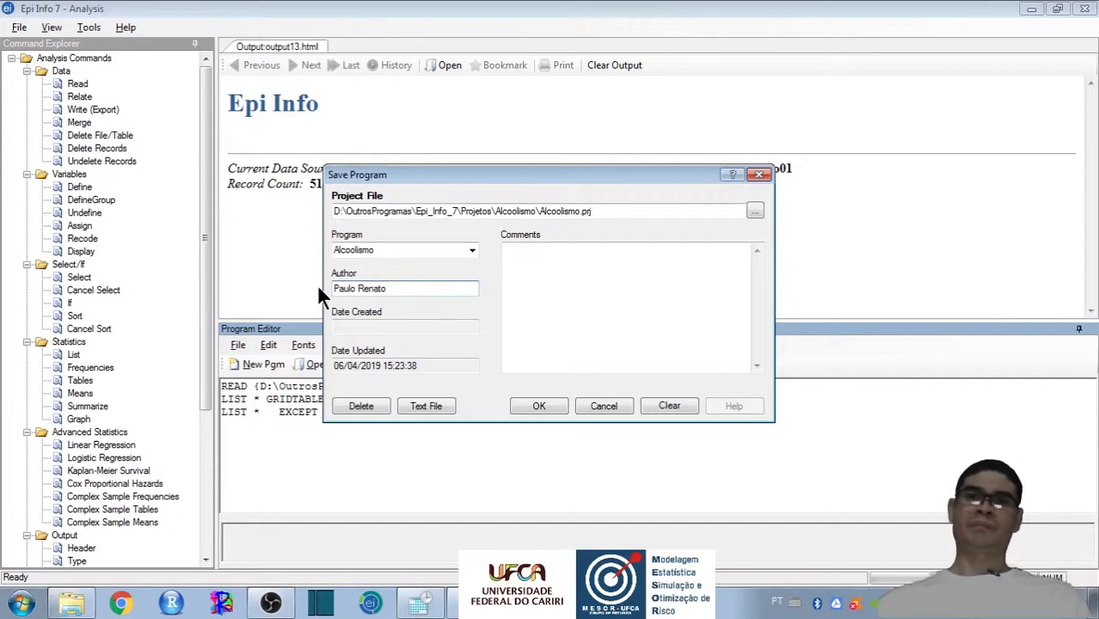
pyautogui.press('Tab')
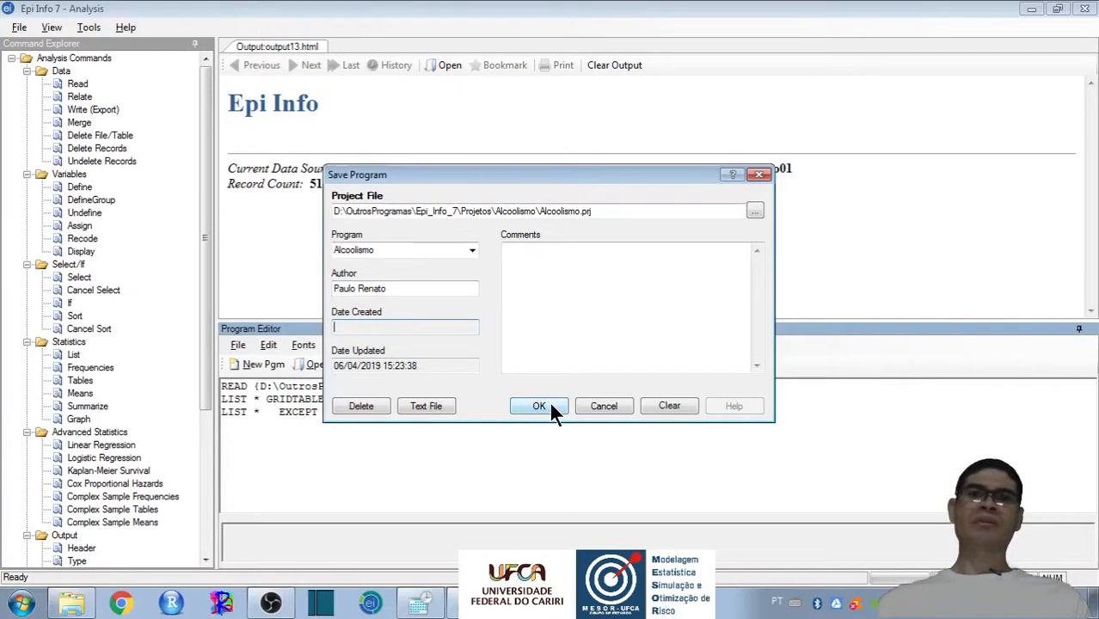
pyautogui.click(551, 409)
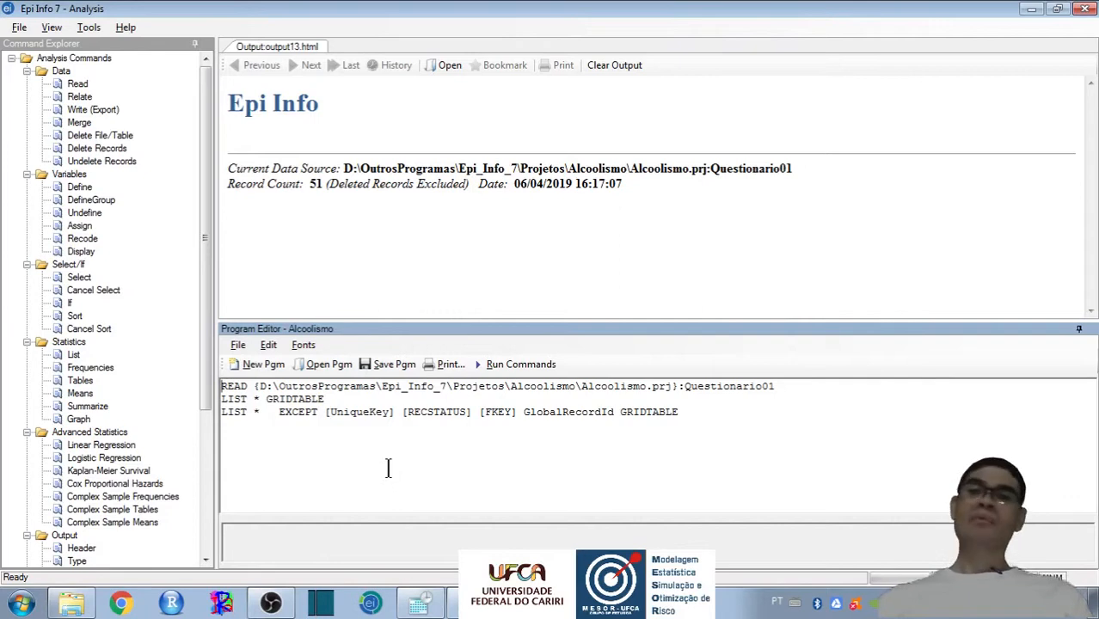
# Set up a Frequencies command for the variable C9SeConsideraAlcoolatra.
pyautogui.doubleClick(73, 368)
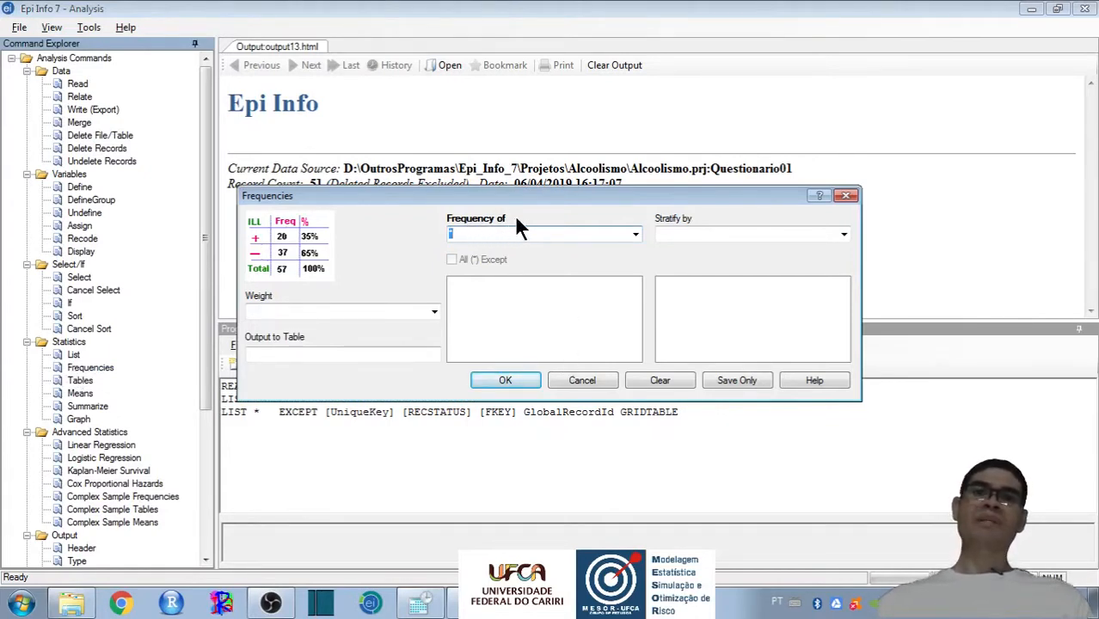
pyautogui.click(635, 235)
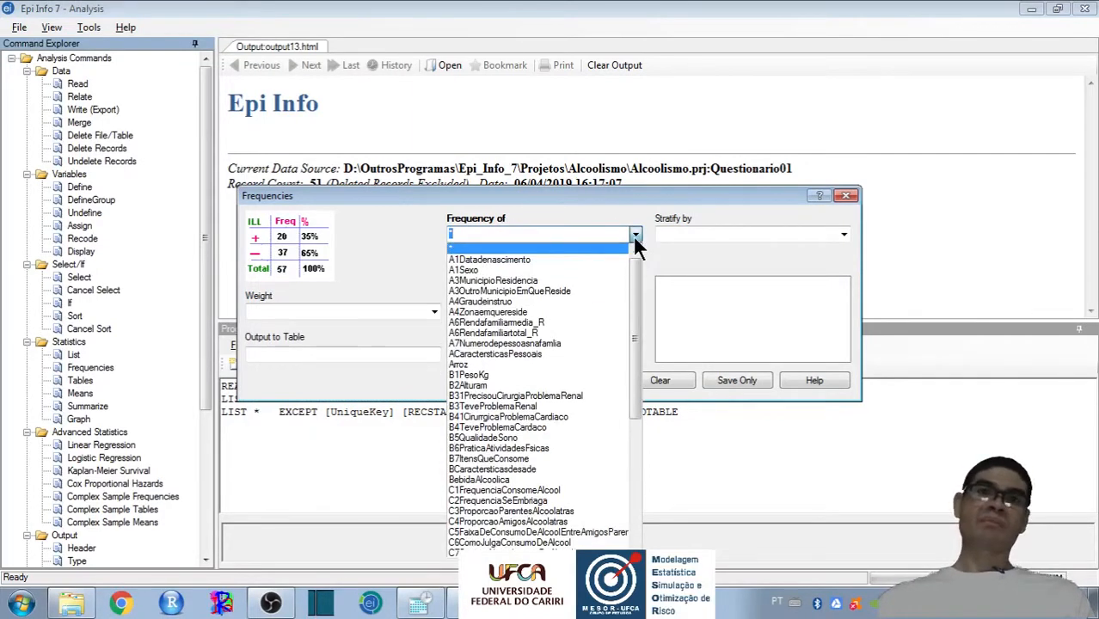
pyautogui.moveTo(633, 294); pyautogui.dragTo(628, 478)
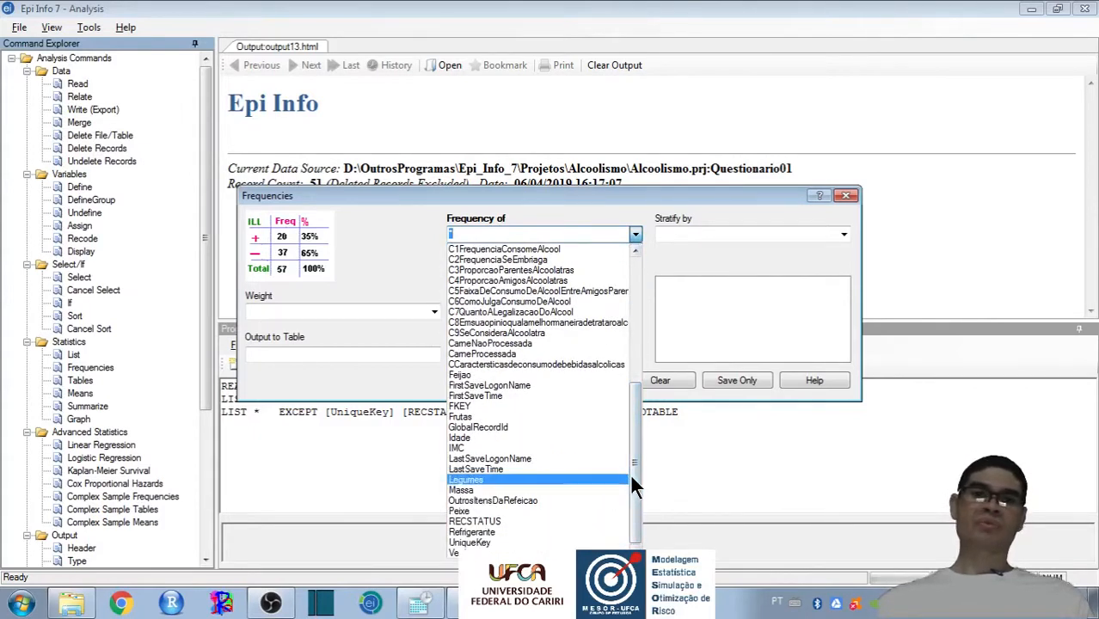
pyautogui.moveTo(634, 482); pyautogui.dragTo(636, 457)
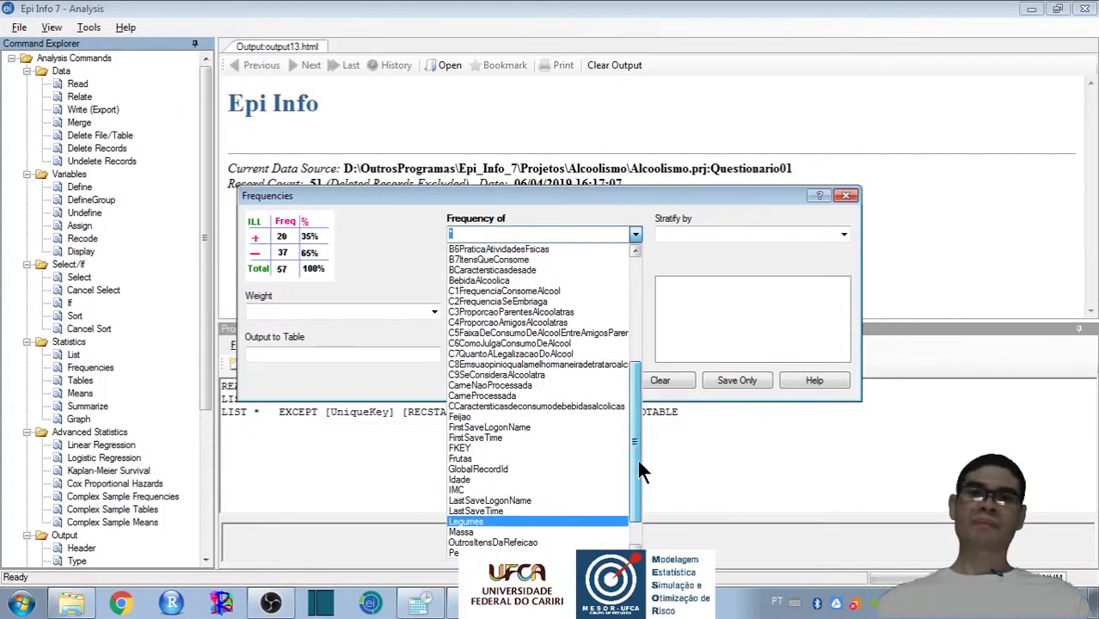
pyautogui.click(518, 375)
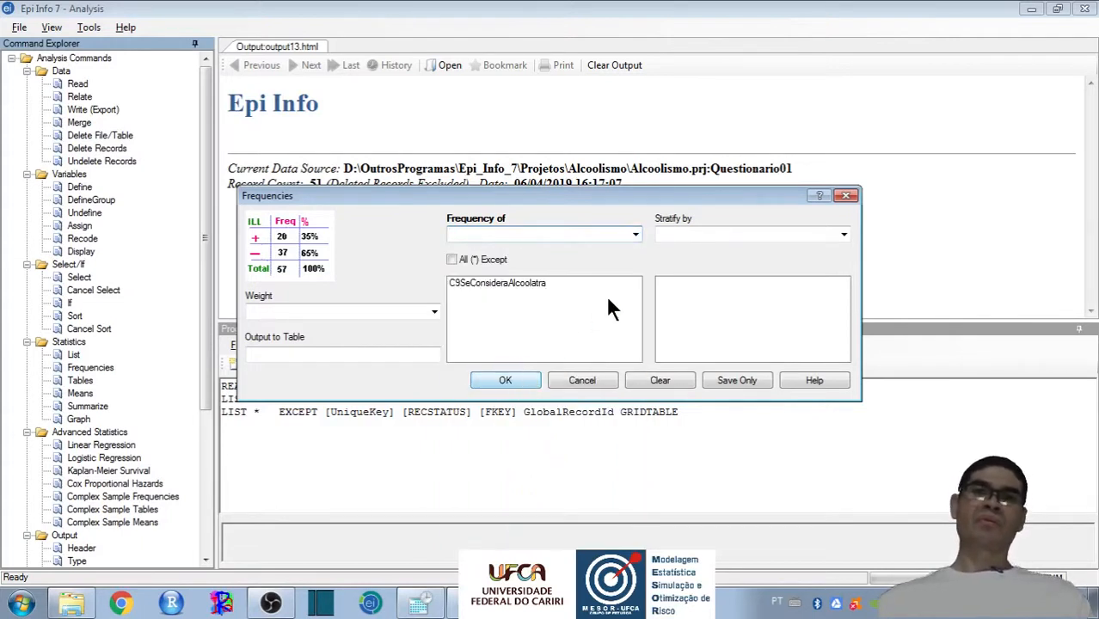
# Add BebidaAlcoolica and A4Zonaemquereside to the frequency variables and run the Frequencies command.
pyautogui.click(635, 236)
pyautogui.moveTo(638, 303); pyautogui.dragTo(627, 387)
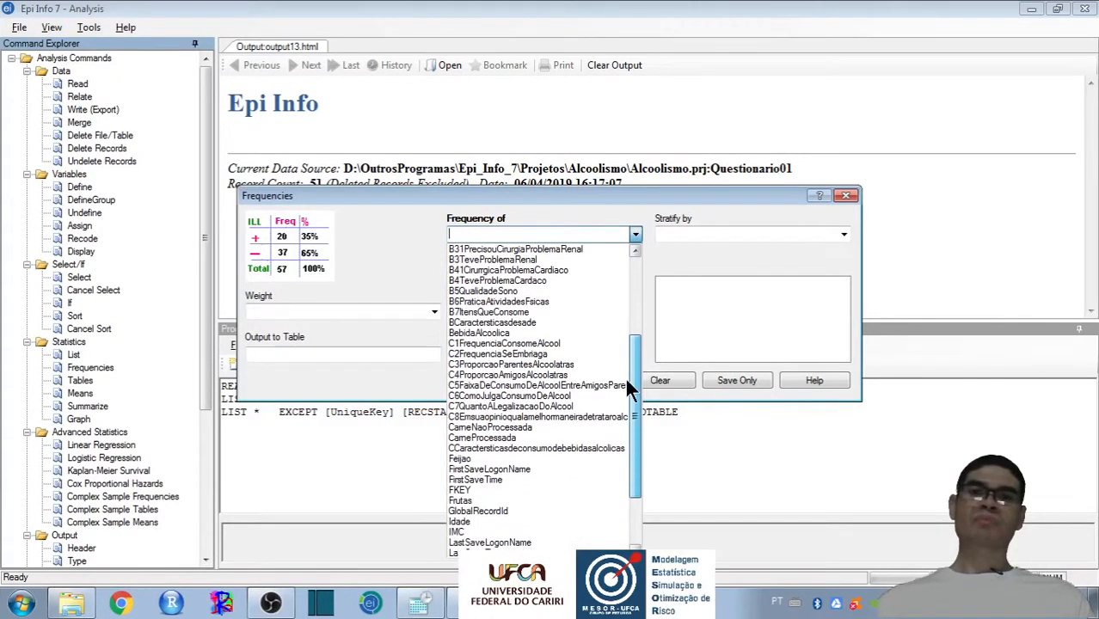
pyautogui.click(525, 333)
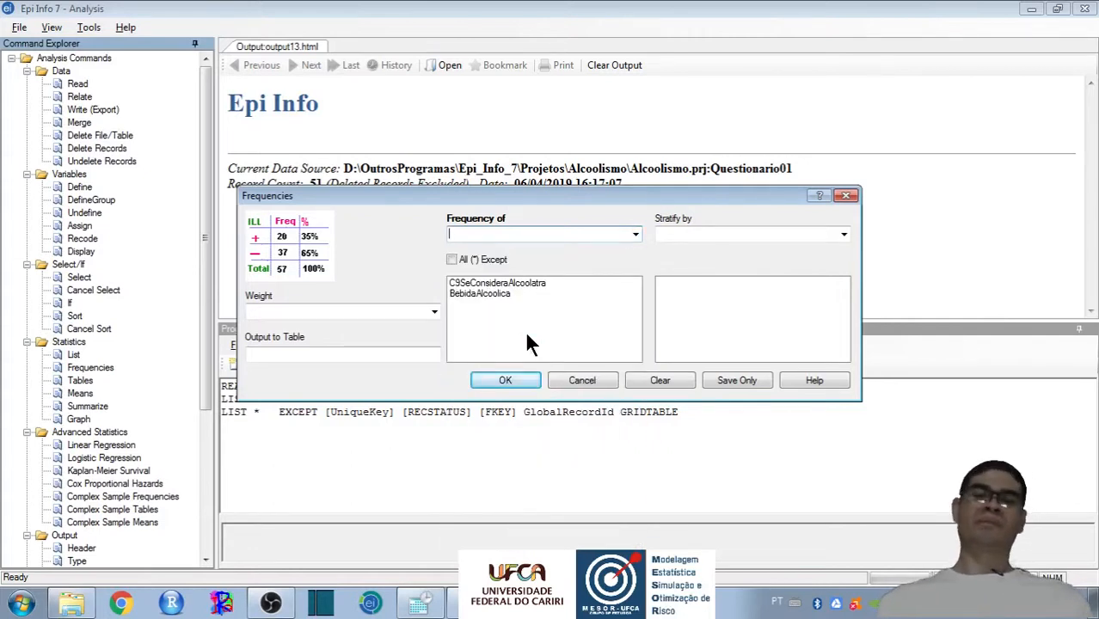
pyautogui.click(636, 235)
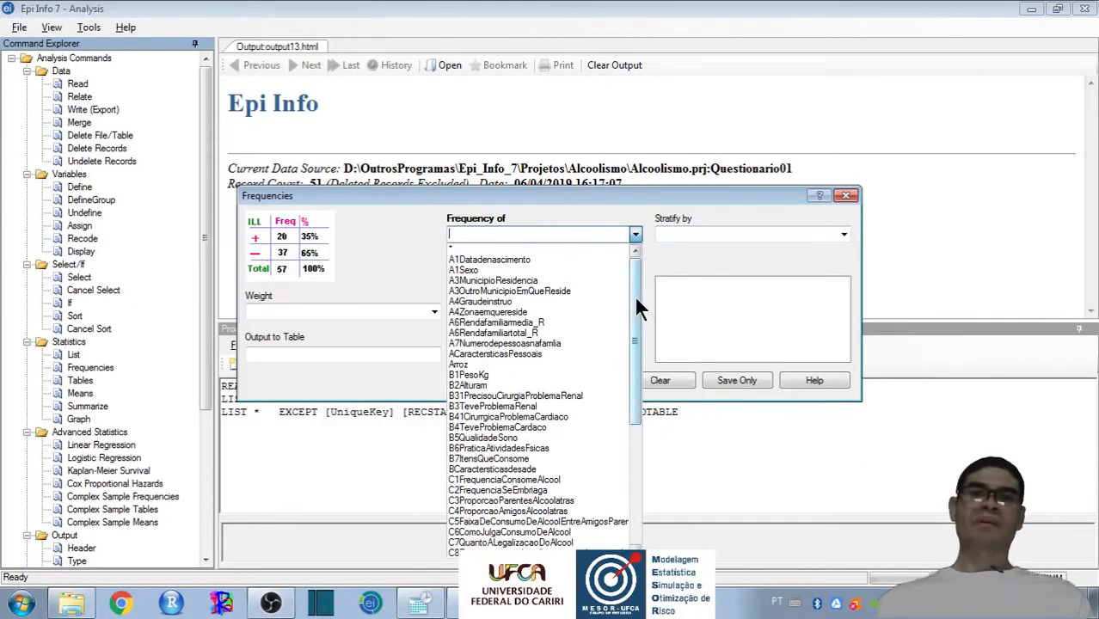
pyautogui.click(525, 312)
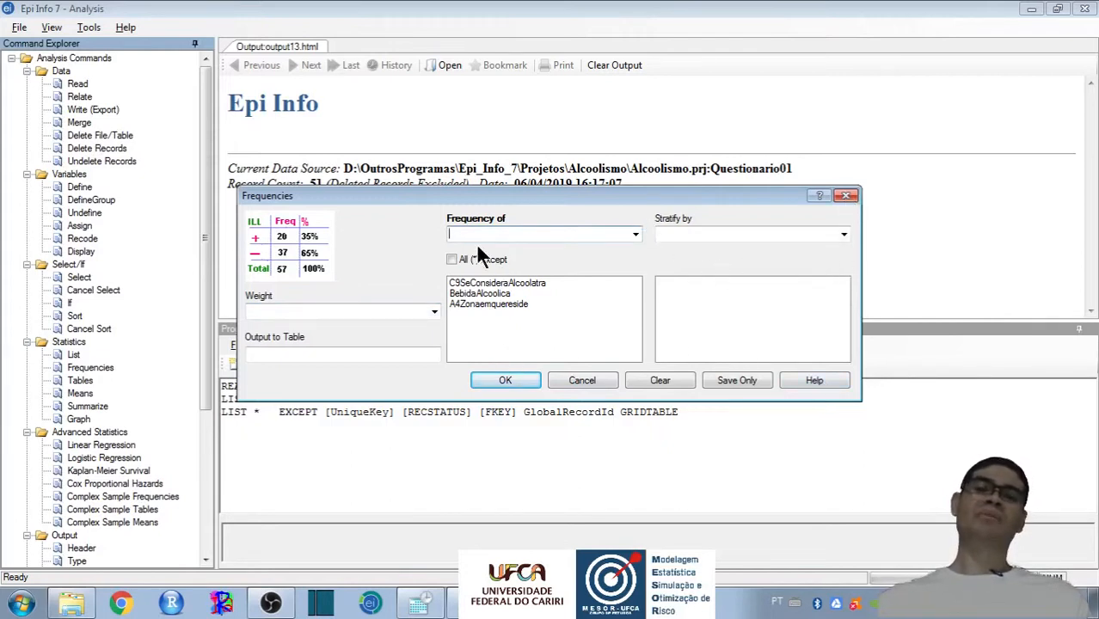
pyautogui.click(505, 381)
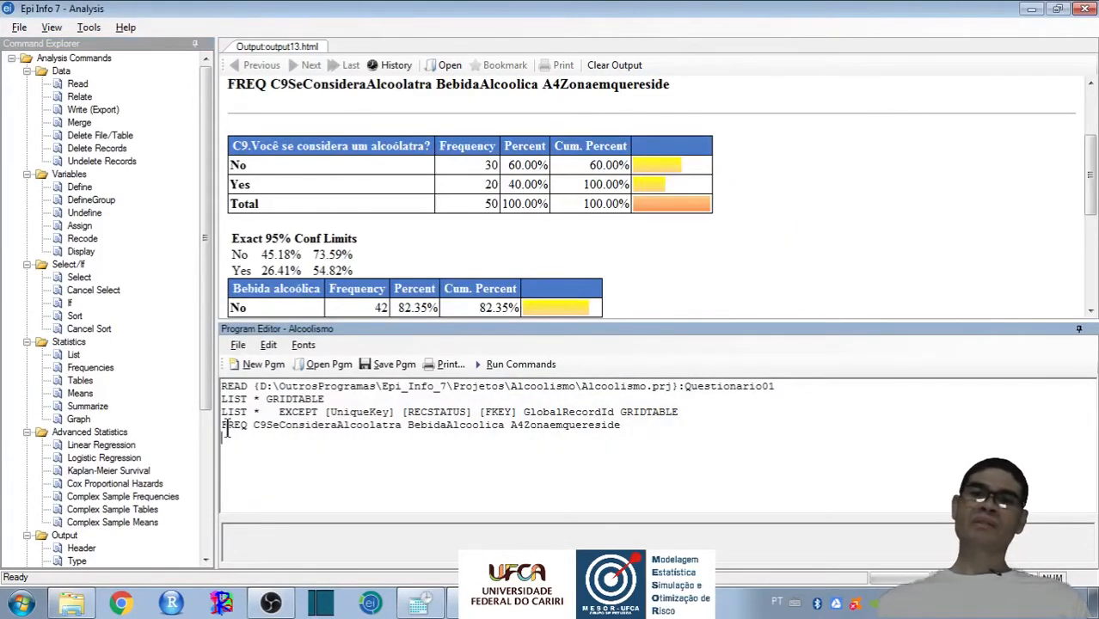
# Review the generated FREQ command line in the program editor and its matching heading in the output.
pyautogui.moveTo(221, 429); pyautogui.dragTo(578, 432)
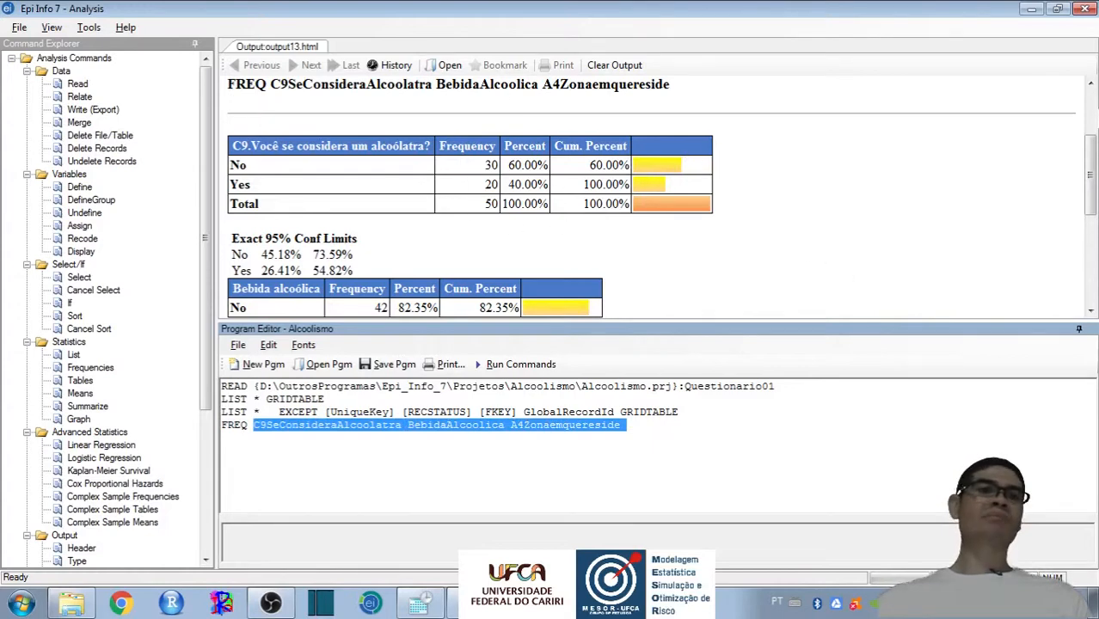
pyautogui.click(1089, 163)
pyautogui.moveTo(1089, 163)
pyautogui.mouseDown()
pyautogui.moveTo(1085, 98)
pyautogui.moveTo(1083, 146)
pyautogui.mouseUp()
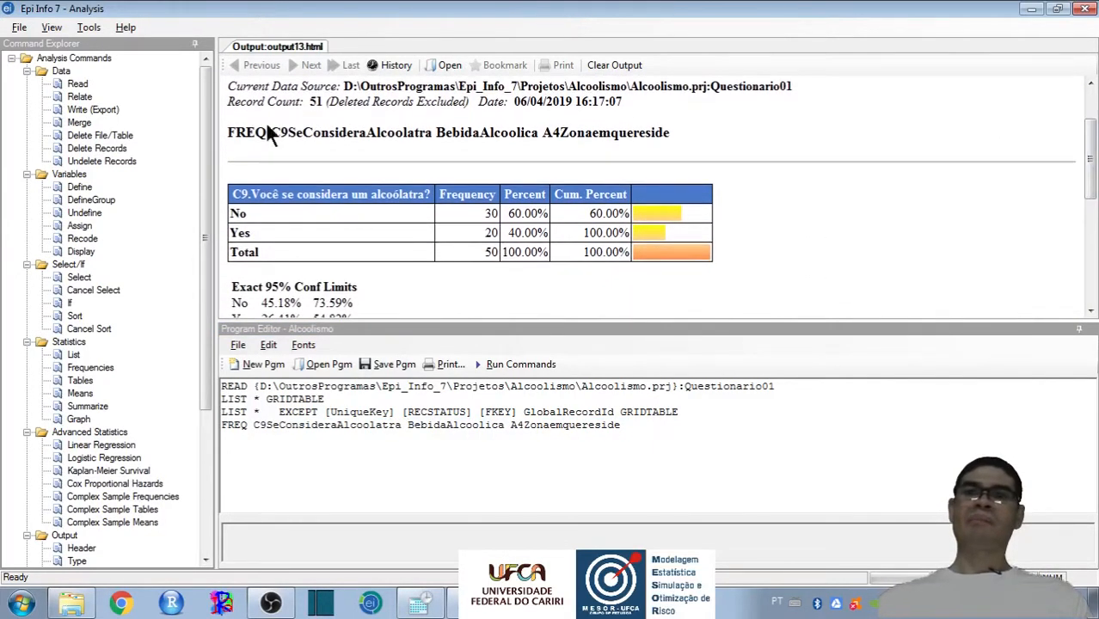
pyautogui.moveTo(229, 133); pyautogui.dragTo(601, 138)
pyautogui.click(758, 208)
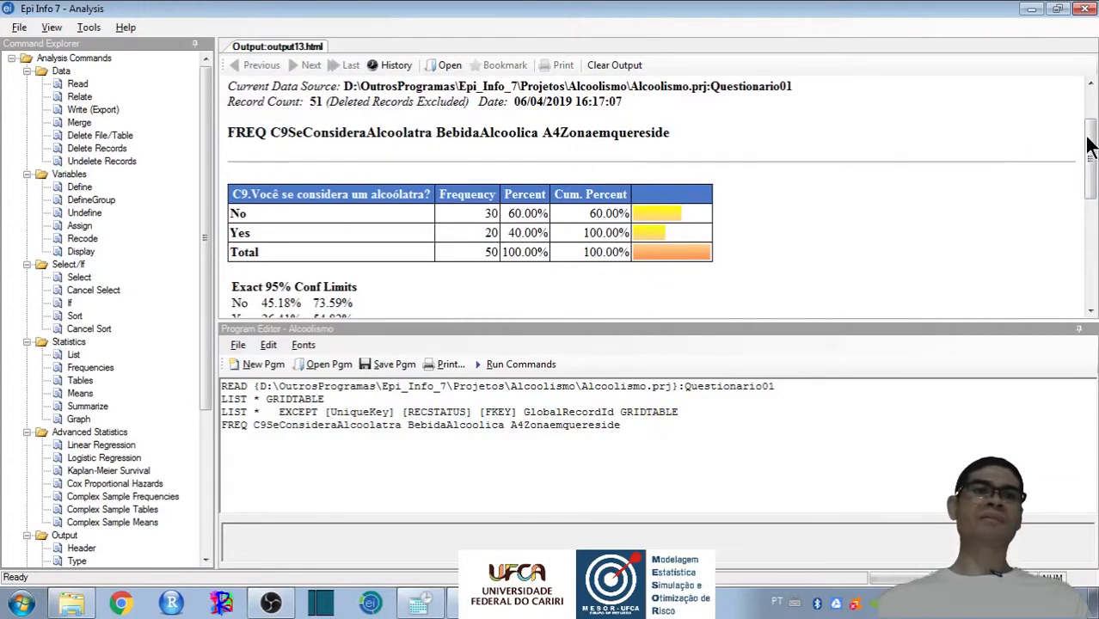
pyautogui.moveTo(1087, 141); pyautogui.dragTo(1092, 161)
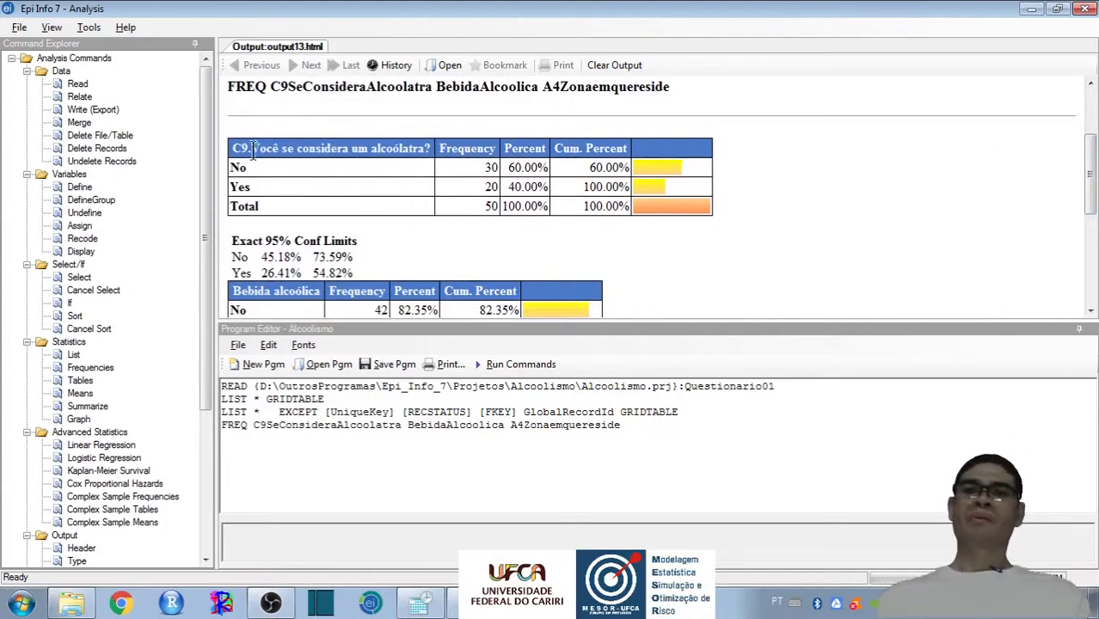
# Examine the frequencies, percentages, cumulative percentages and exact 95% confidence limits for the question on considering oneself an alcoholic.
pyautogui.moveTo(250, 147); pyautogui.dragTo(410, 150)
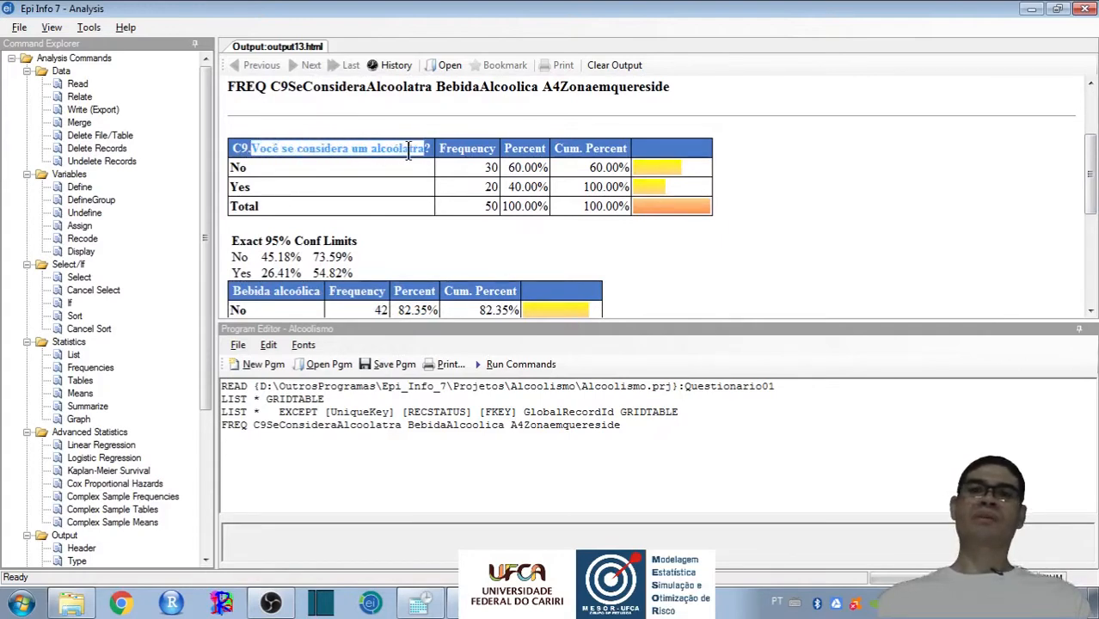
pyautogui.click(492, 240)
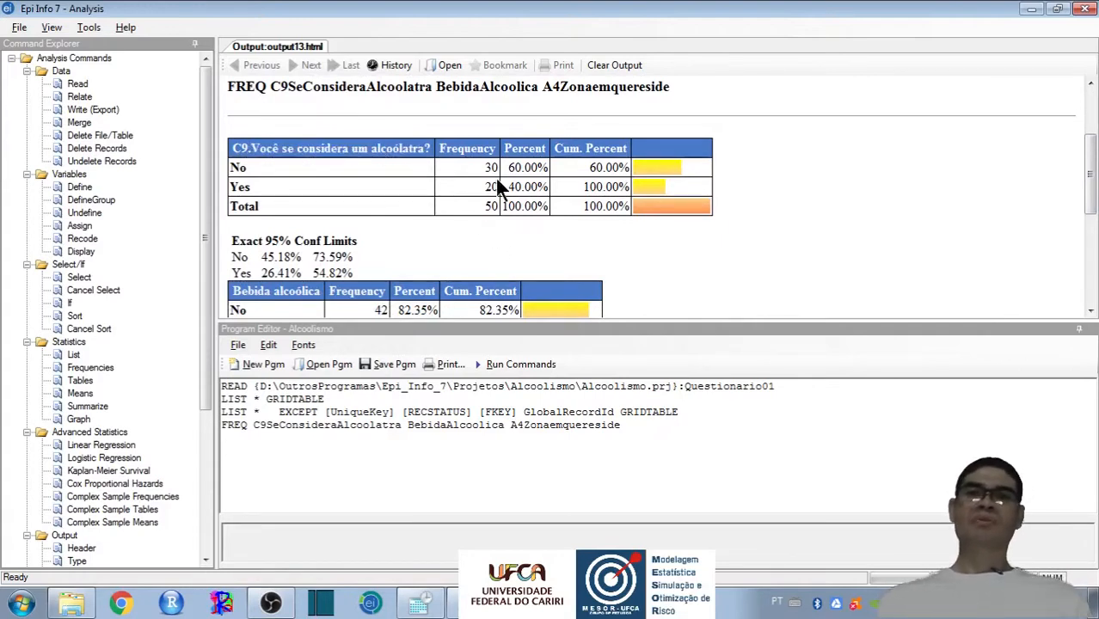
pyautogui.moveTo(486, 186); pyautogui.dragTo(499, 186)
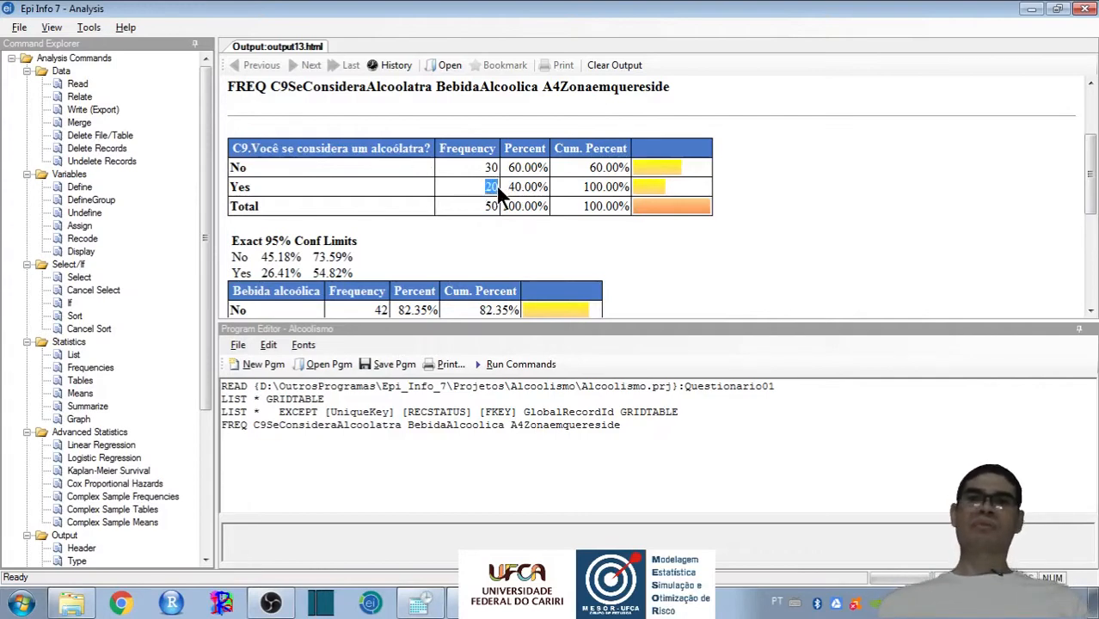
pyautogui.click(488, 166)
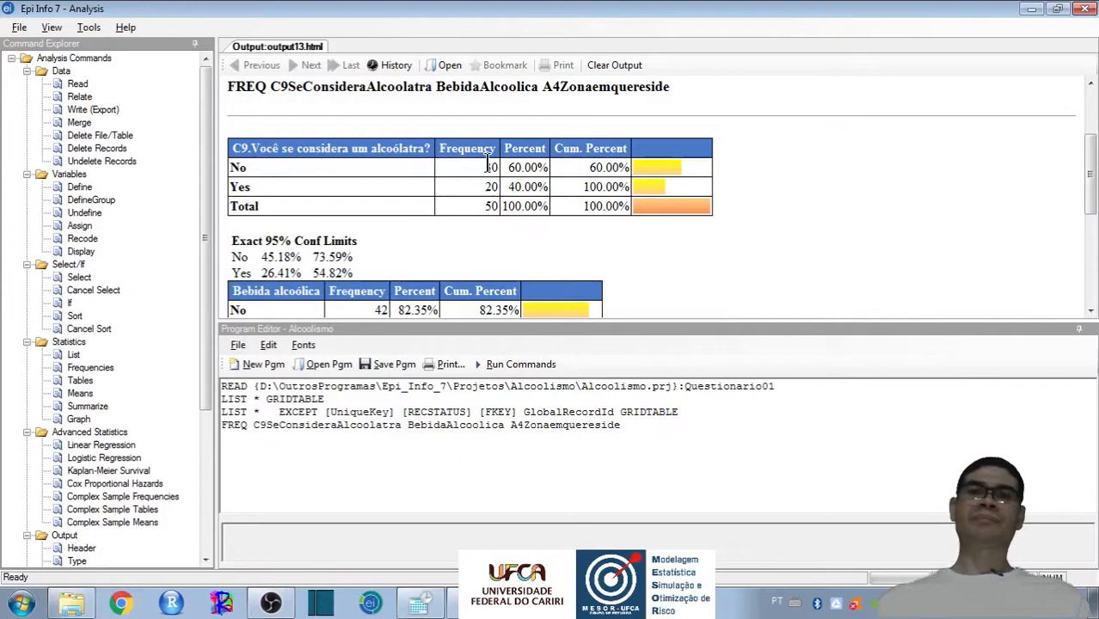
pyautogui.moveTo(507, 187); pyautogui.dragTo(547, 186)
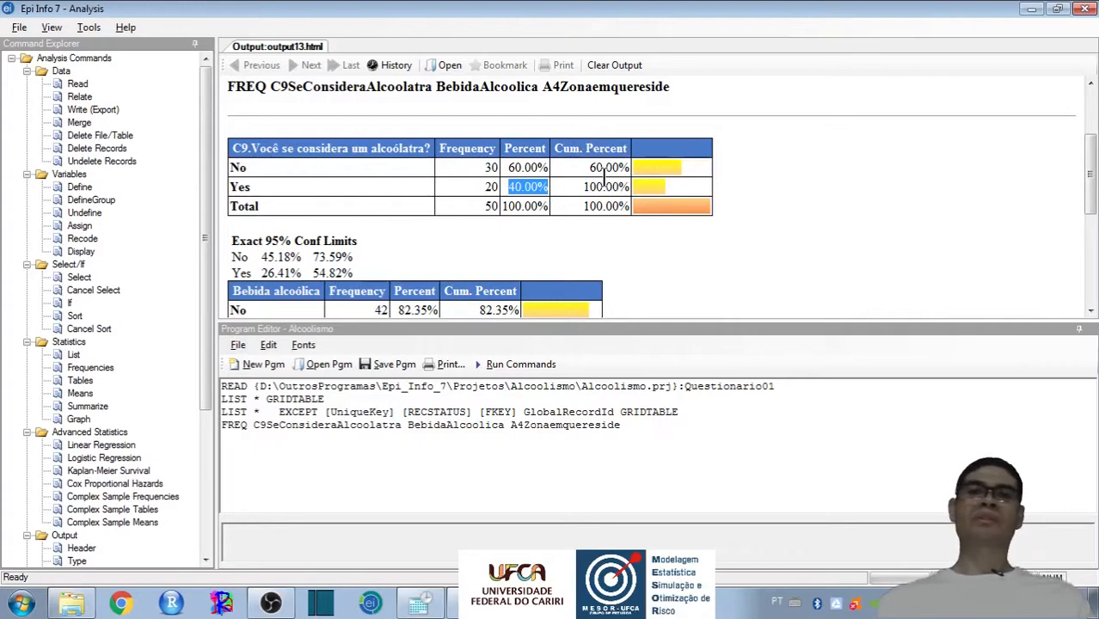
pyautogui.moveTo(589, 168); pyautogui.dragTo(630, 167)
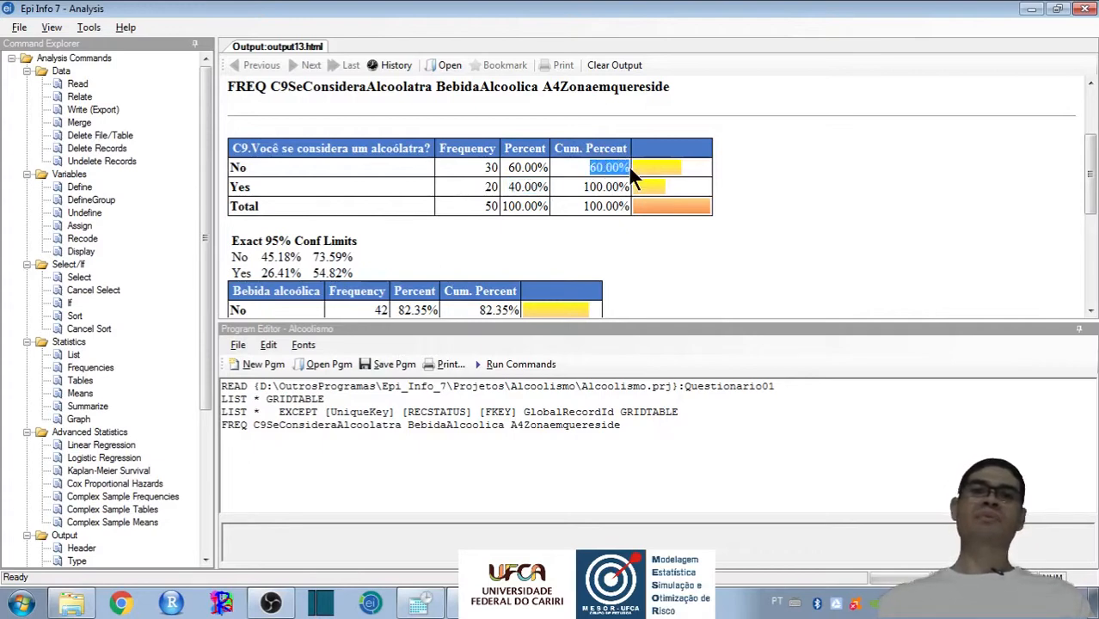
pyautogui.moveTo(230, 168); pyautogui.dragTo(278, 162)
pyautogui.moveTo(582, 187); pyautogui.dragTo(615, 181)
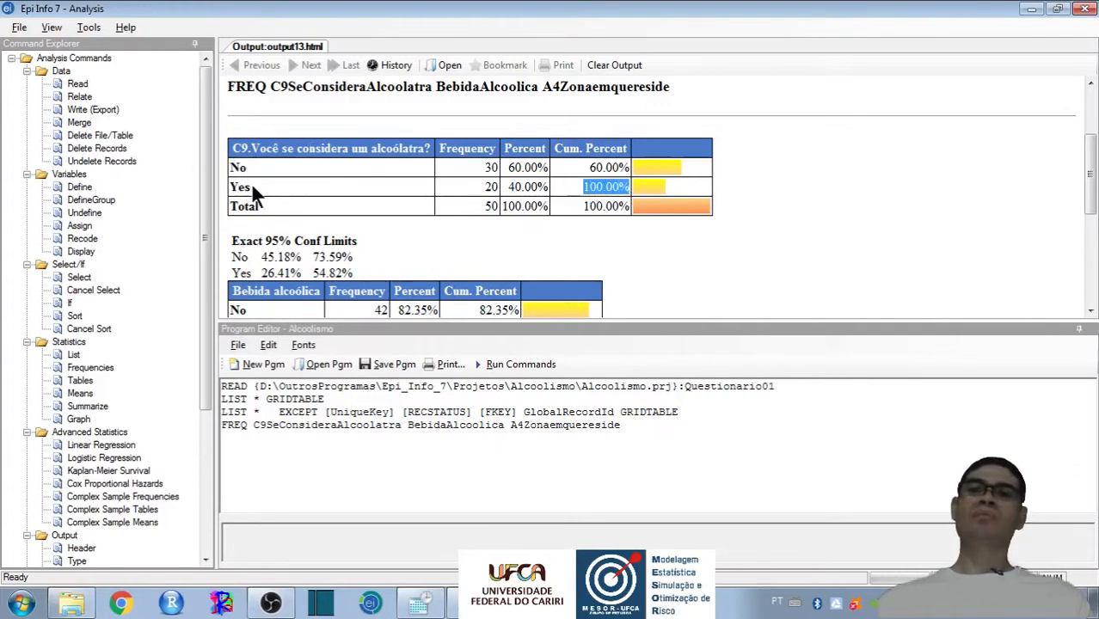
pyautogui.moveTo(251, 182)
pyautogui.mouseDown()
pyautogui.moveTo(225, 178)
pyautogui.moveTo(242, 163)
pyautogui.mouseUp()
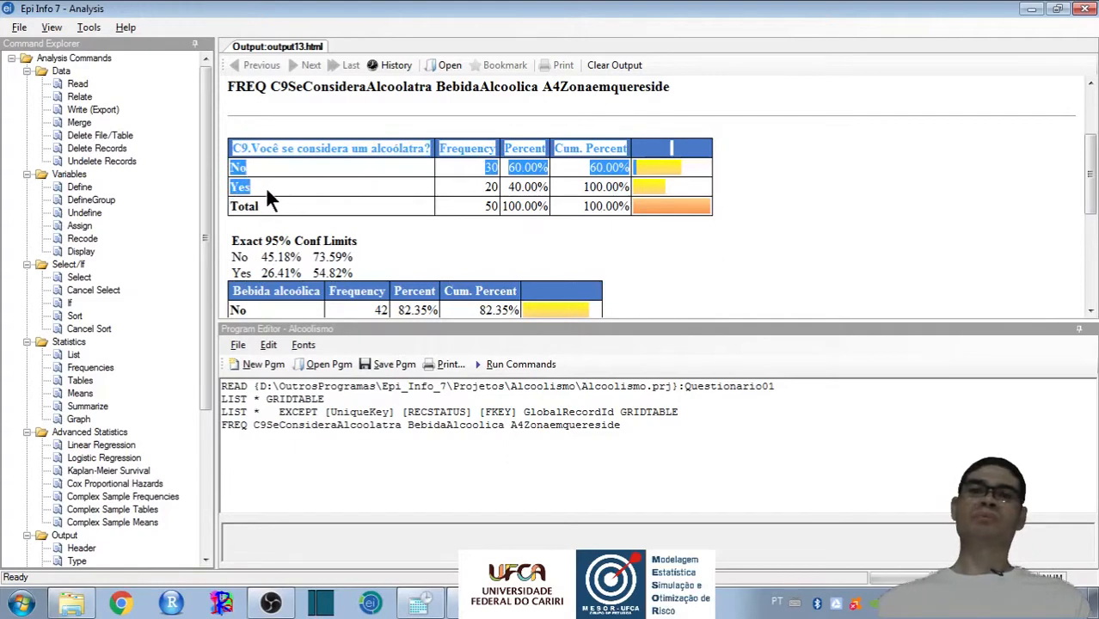
pyautogui.click(257, 181)
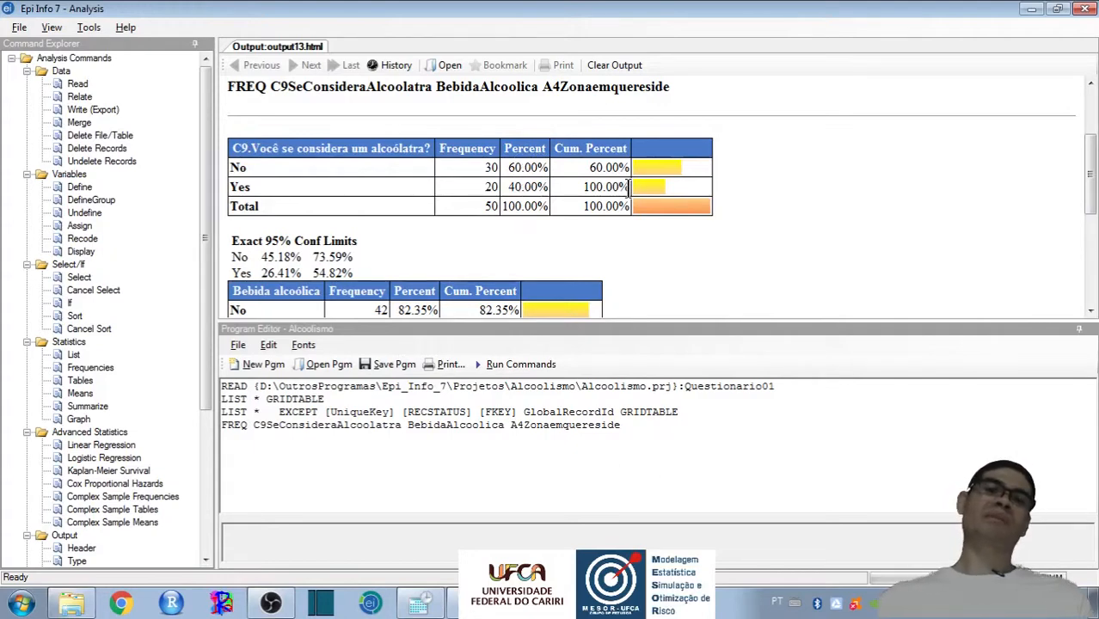
pyautogui.scroll(-2, 628, 187)
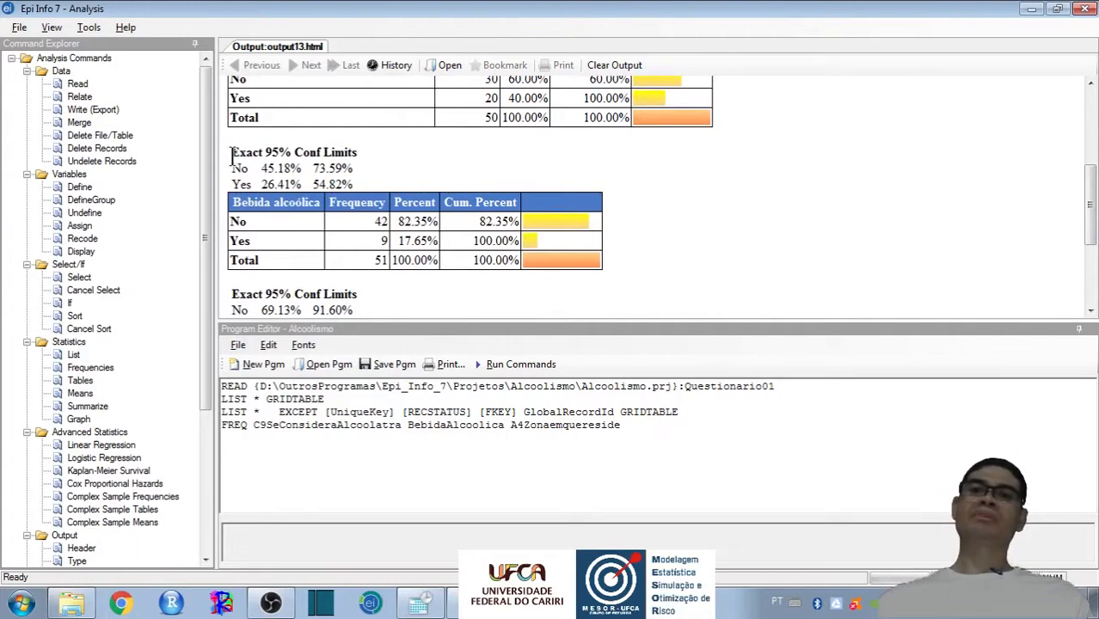
pyautogui.moveTo(232, 153); pyautogui.dragTo(357, 183)
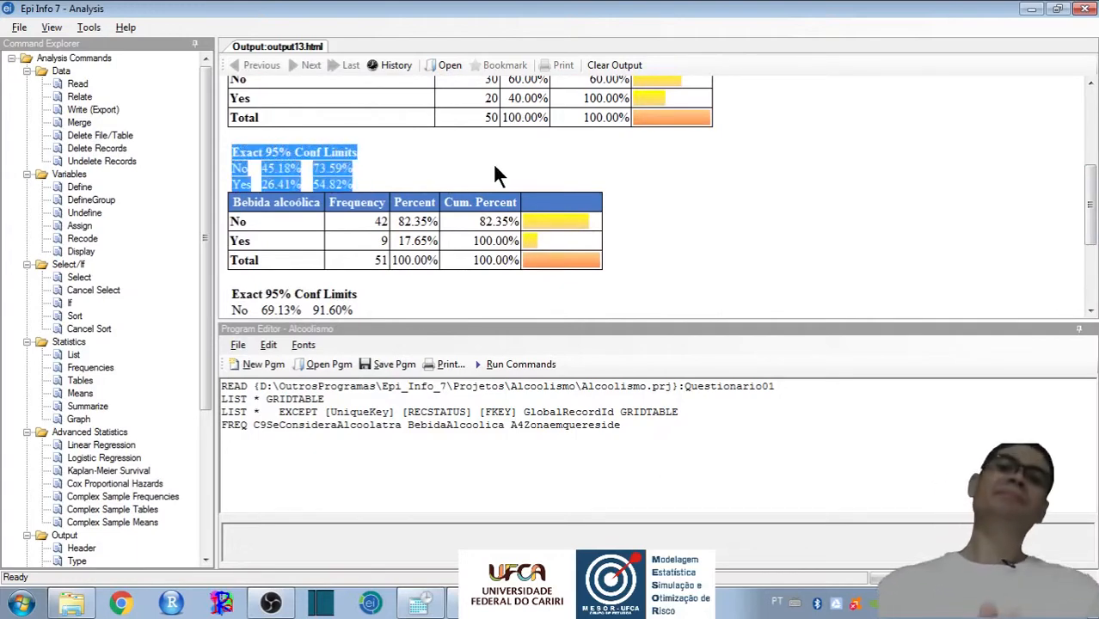
# Examine the frequency tables for Bebida alcoólica and A4. Zona em que reside, checking the counts and percentages of rural and urban residents.
pyautogui.click(465, 168)
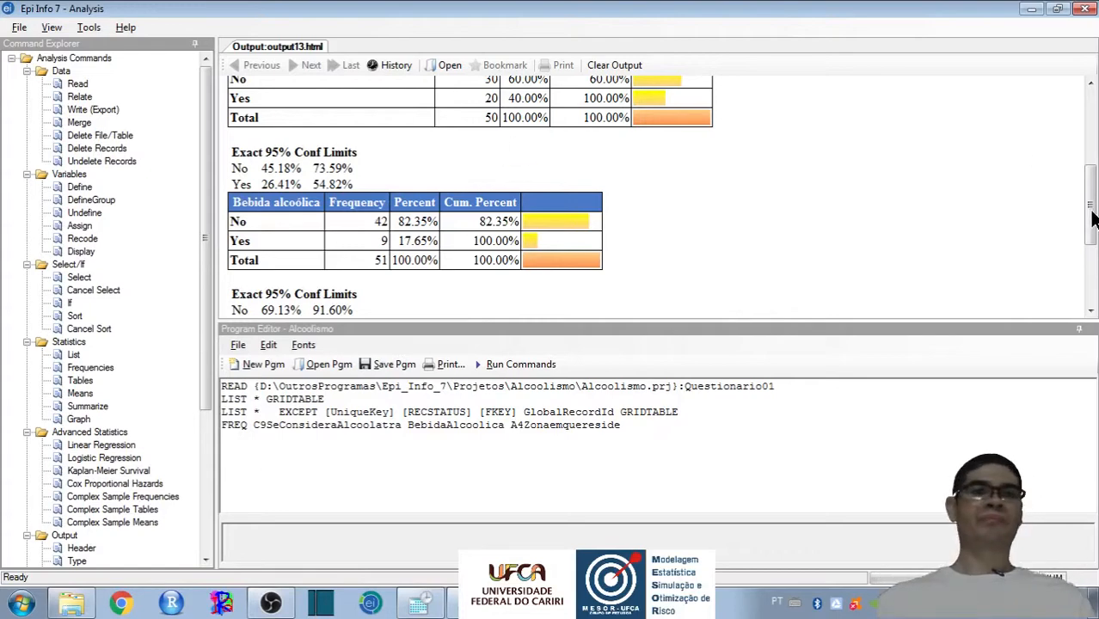
pyautogui.moveTo(1092, 220); pyautogui.dragTo(1087, 290)
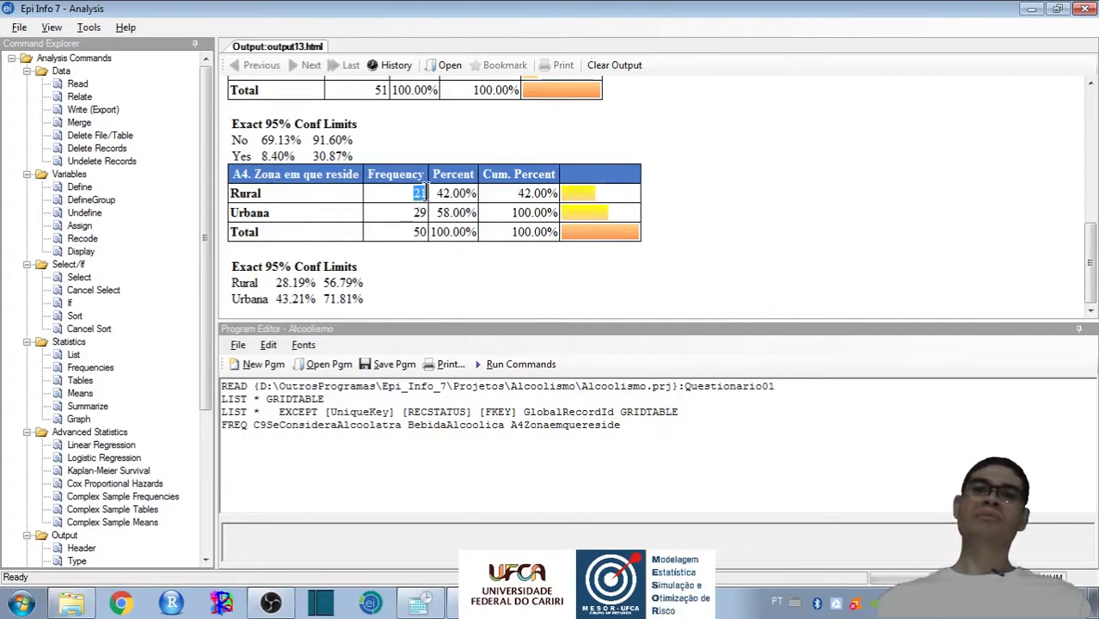
pyautogui.doubleClick(423, 212)
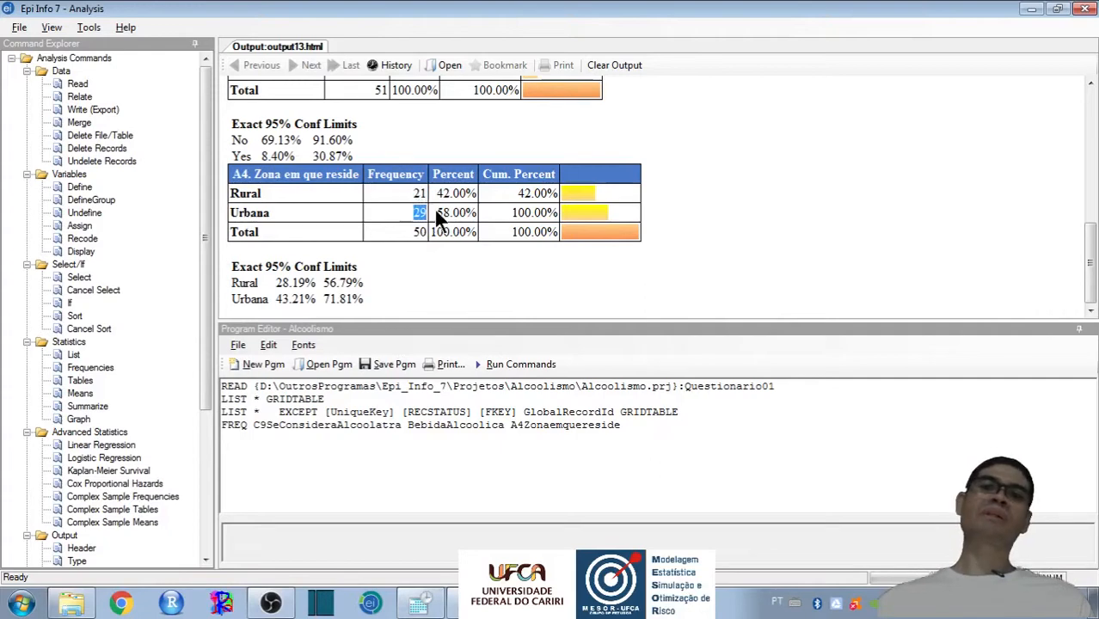
pyautogui.moveTo(435, 192); pyautogui.dragTo(471, 212)
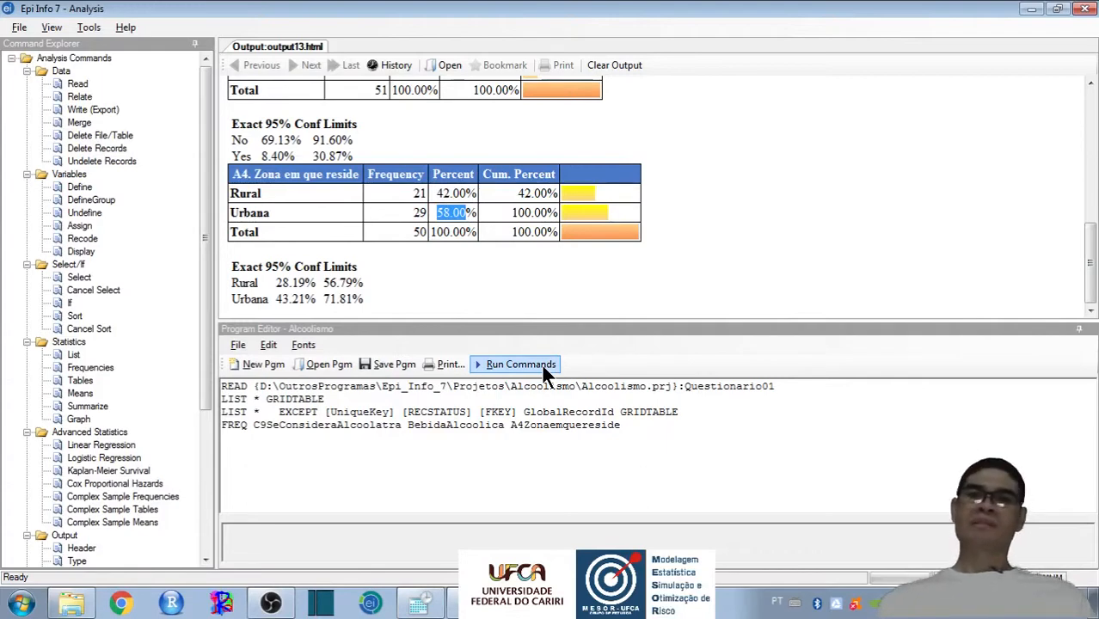
# Run a Frequencies command for C9SeConsideraAlcoolatra stratified by A4Zonaemquereside.
pyautogui.click(71, 367)
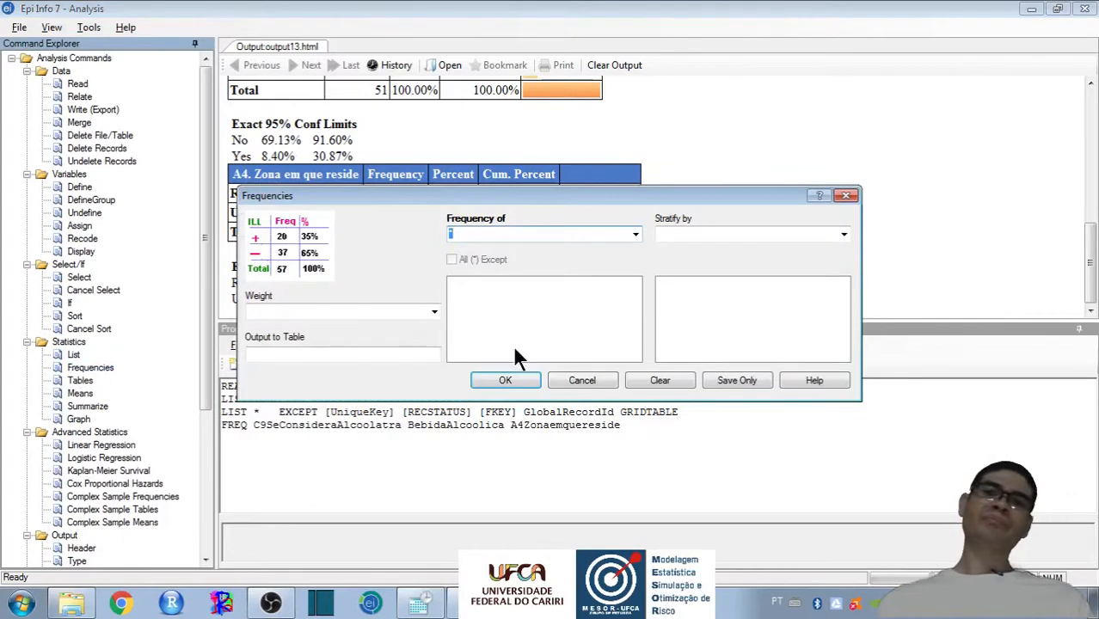
pyautogui.click(636, 234)
pyautogui.moveTo(631, 295); pyautogui.dragTo(620, 439)
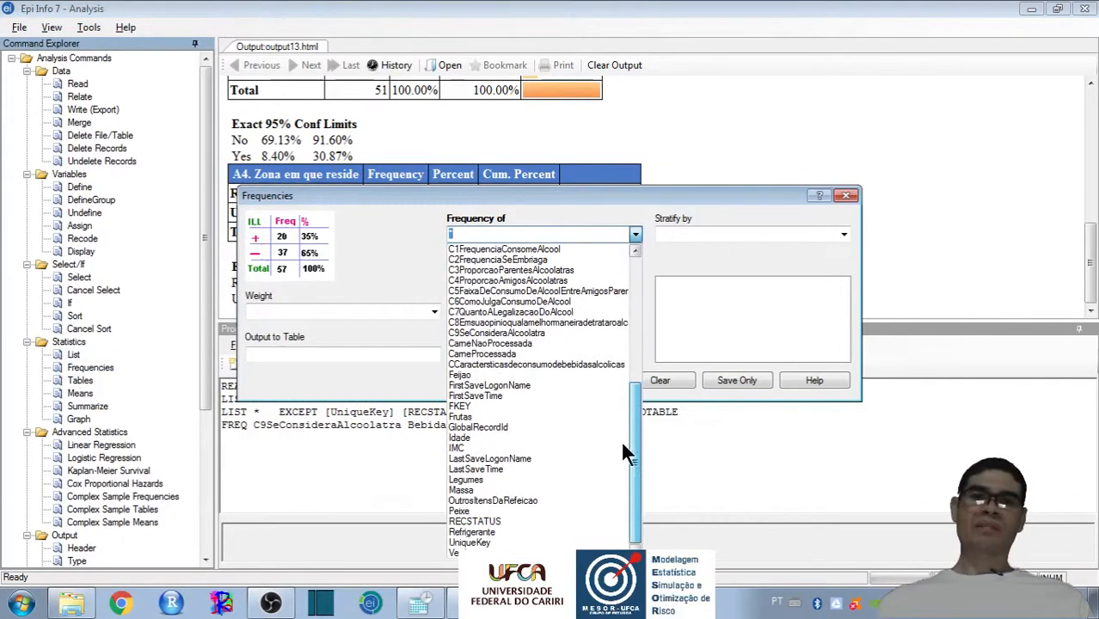
pyautogui.click(546, 332)
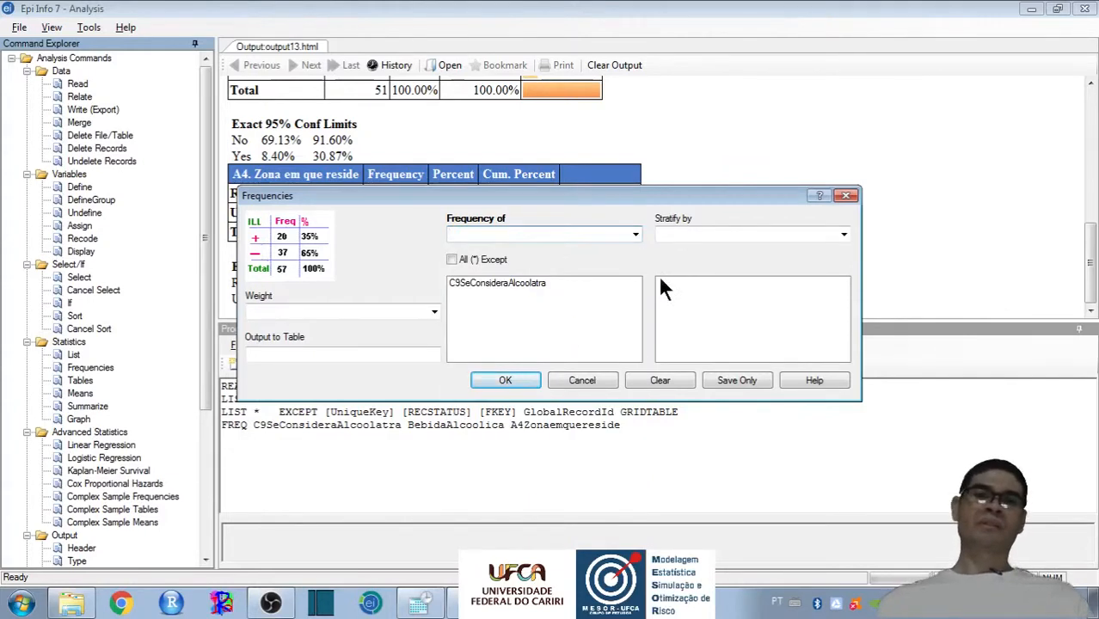
pyautogui.click(844, 233)
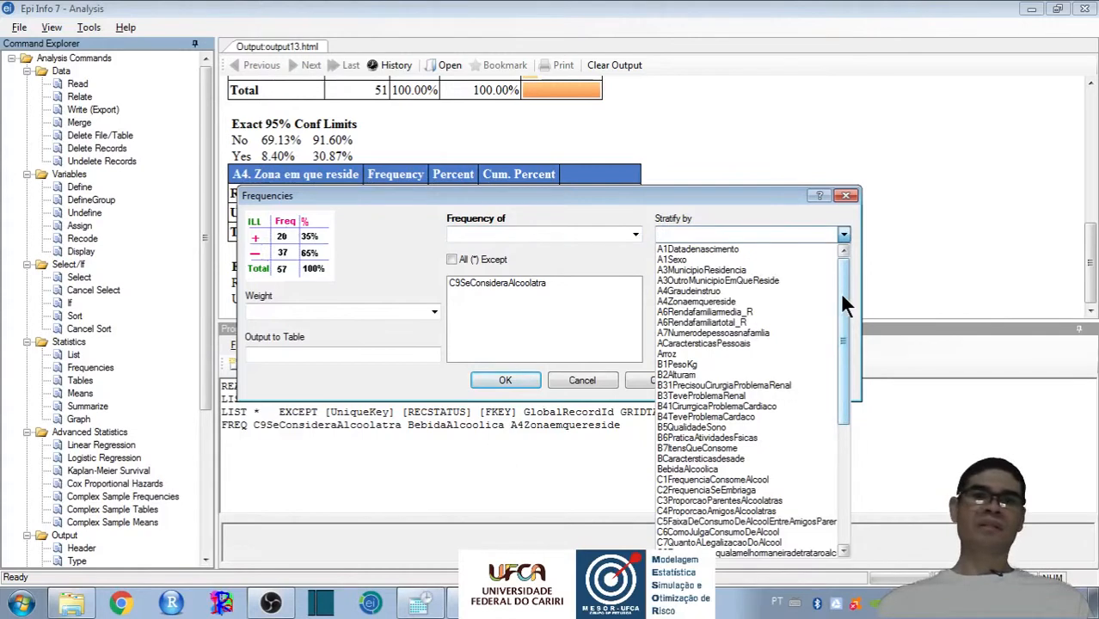
pyautogui.moveTo(839, 291); pyautogui.dragTo(839, 295)
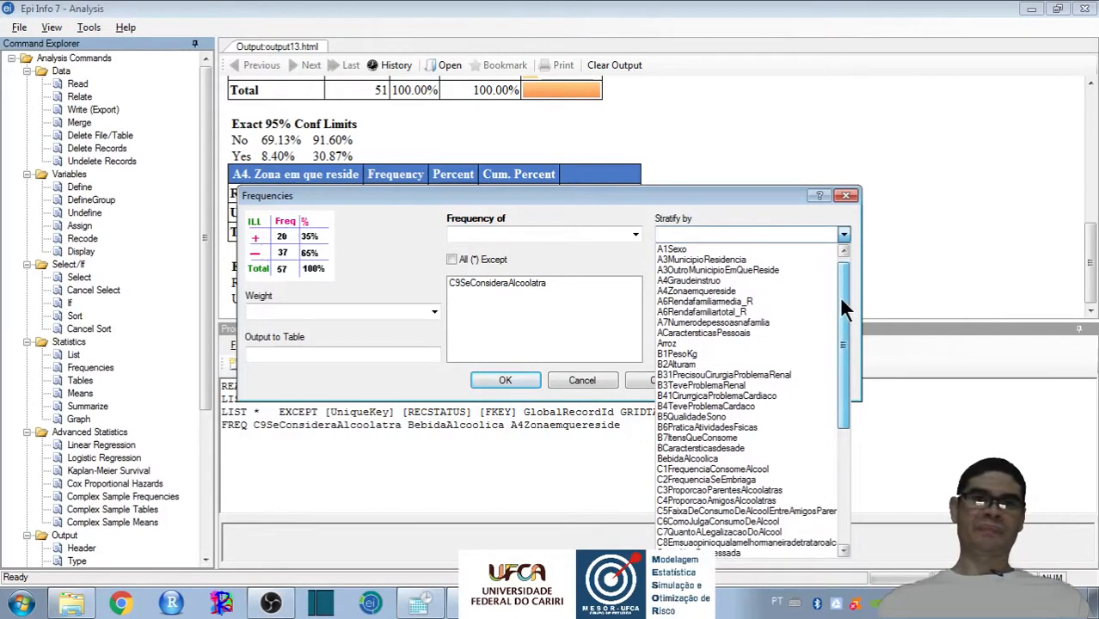
pyautogui.click(720, 291)
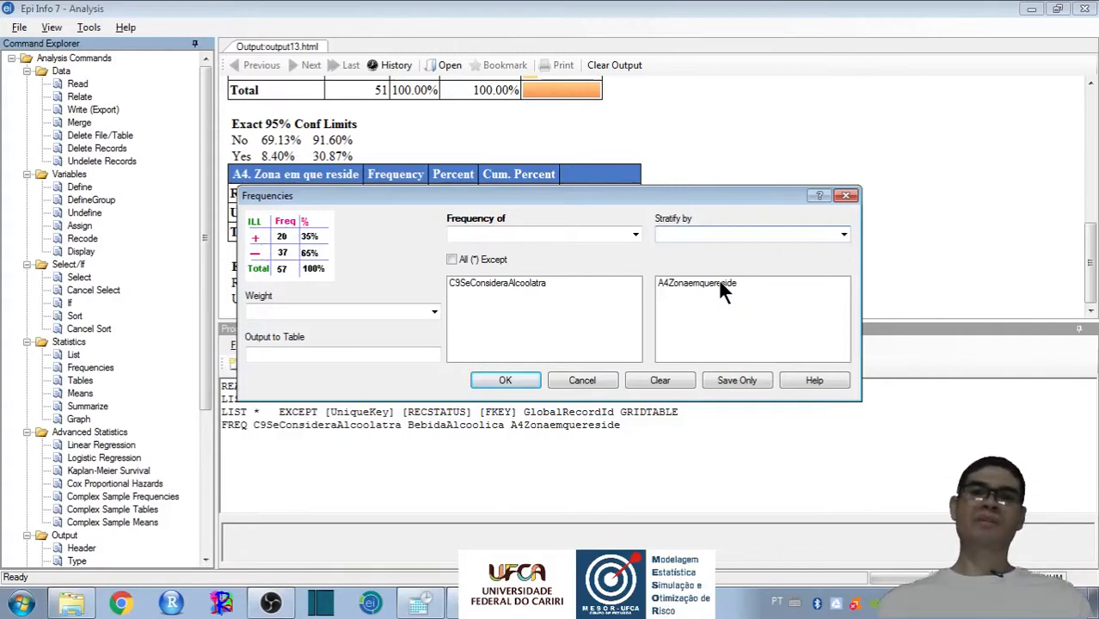
pyautogui.click(506, 382)
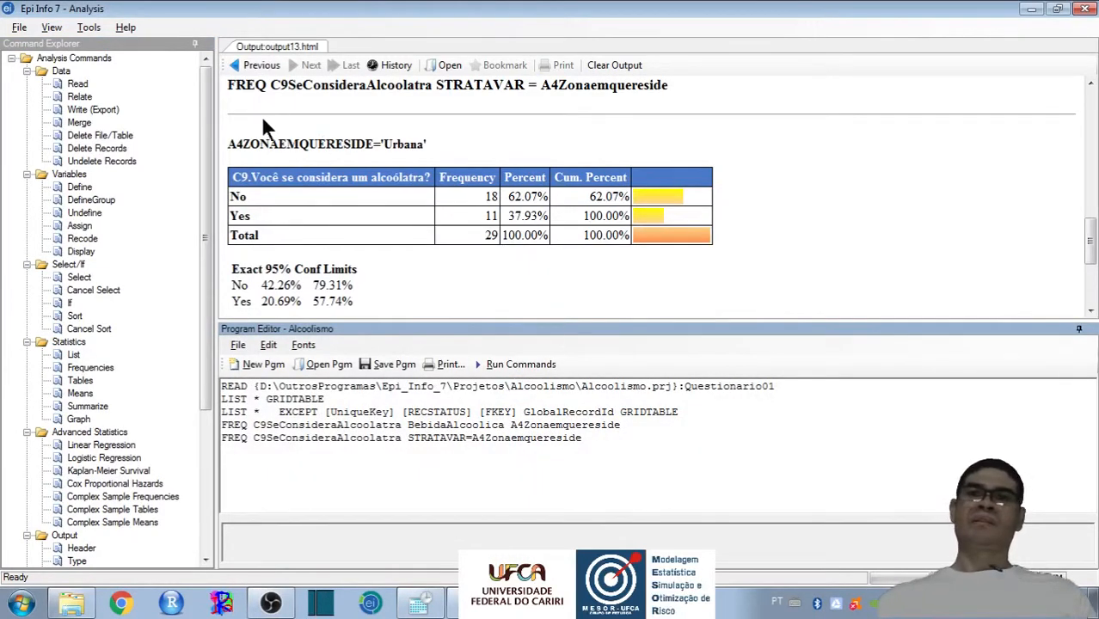
# Review the stratified FREQ heading in the output and the Yes and No percentages in the Urbana table.
pyautogui.moveTo(228, 87); pyautogui.dragTo(679, 91)
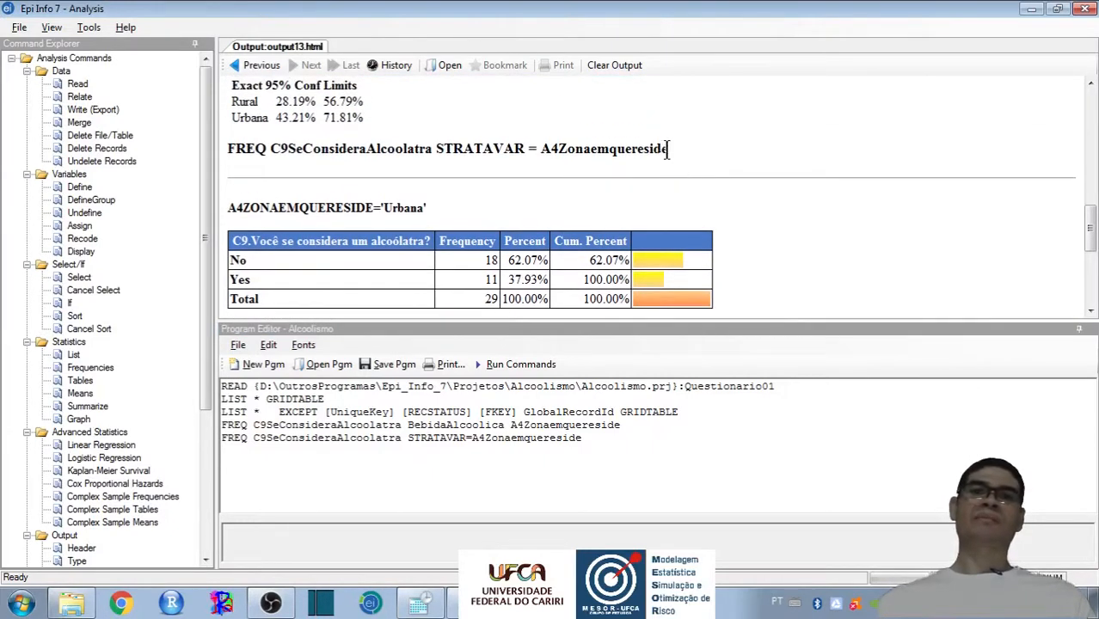
pyautogui.moveTo(667, 151); pyautogui.dragTo(248, 153)
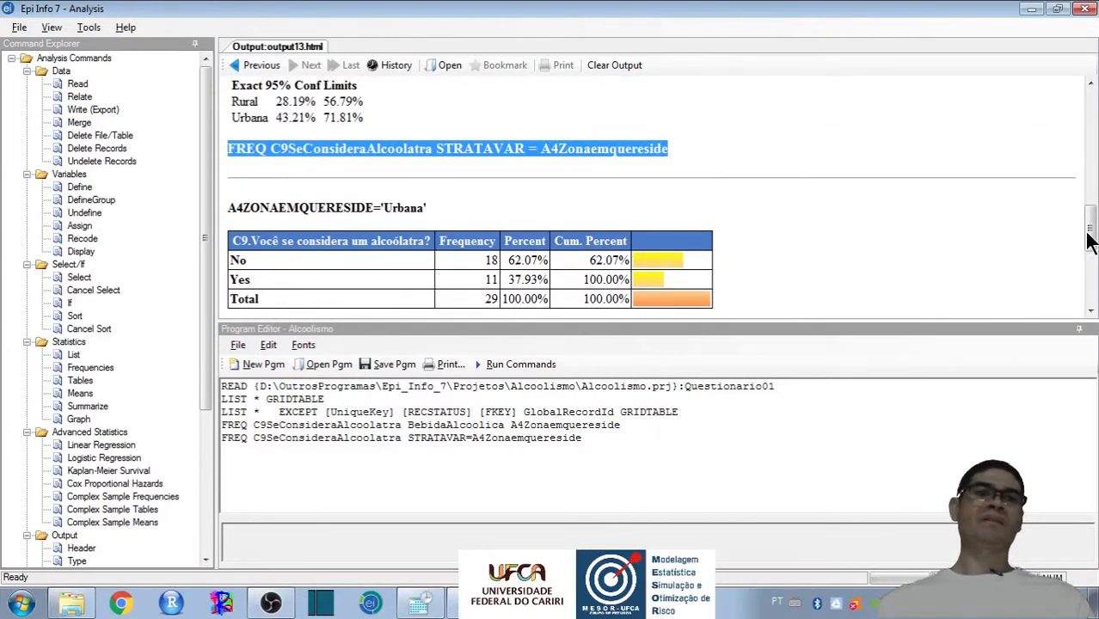
pyautogui.scroll(-3, 1089, 249)
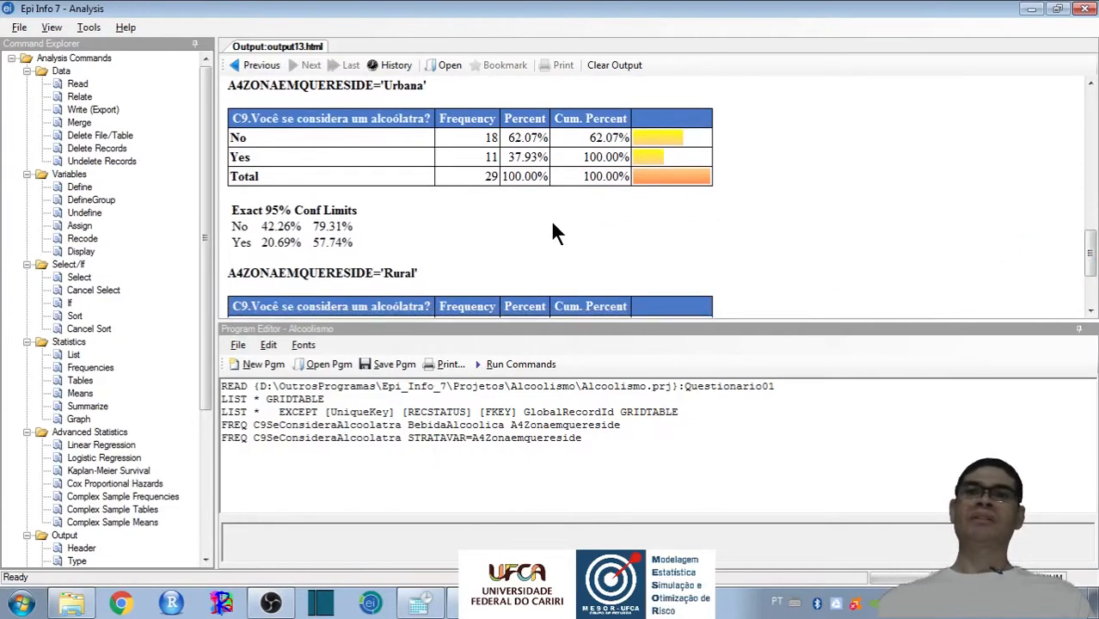
pyautogui.moveTo(227, 85); pyautogui.dragTo(426, 86)
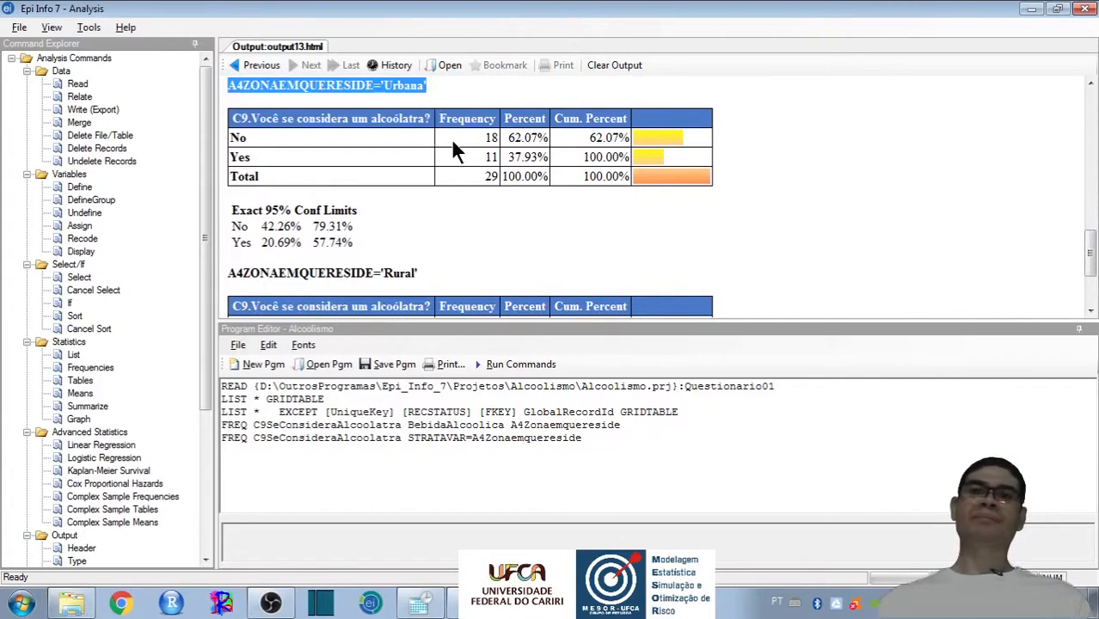
pyautogui.moveTo(508, 157); pyautogui.dragTo(546, 156)
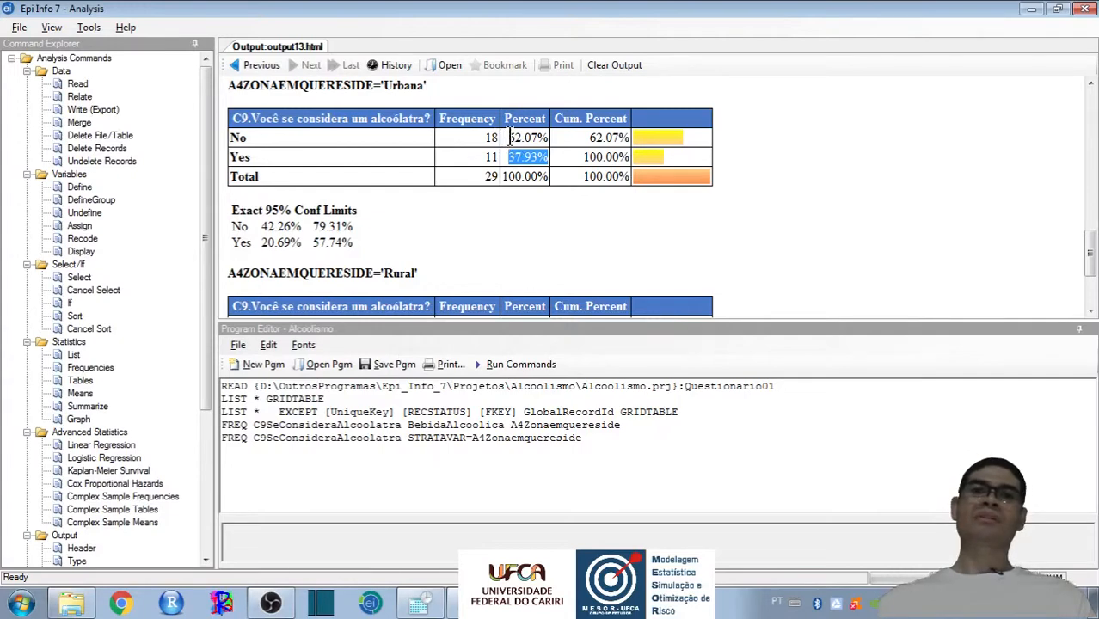
pyautogui.moveTo(510, 137); pyautogui.dragTo(543, 141)
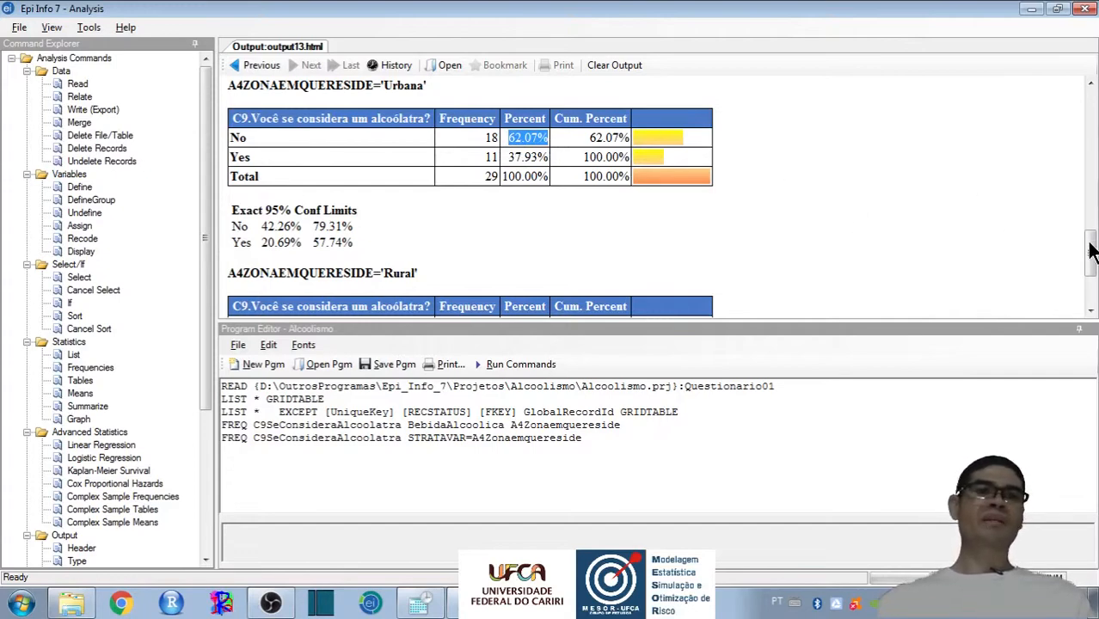
# Examine the Yes and No percentages in the Rural table of the stratified frequencies.
pyautogui.moveTo(1088, 245); pyautogui.dragTo(1085, 282)
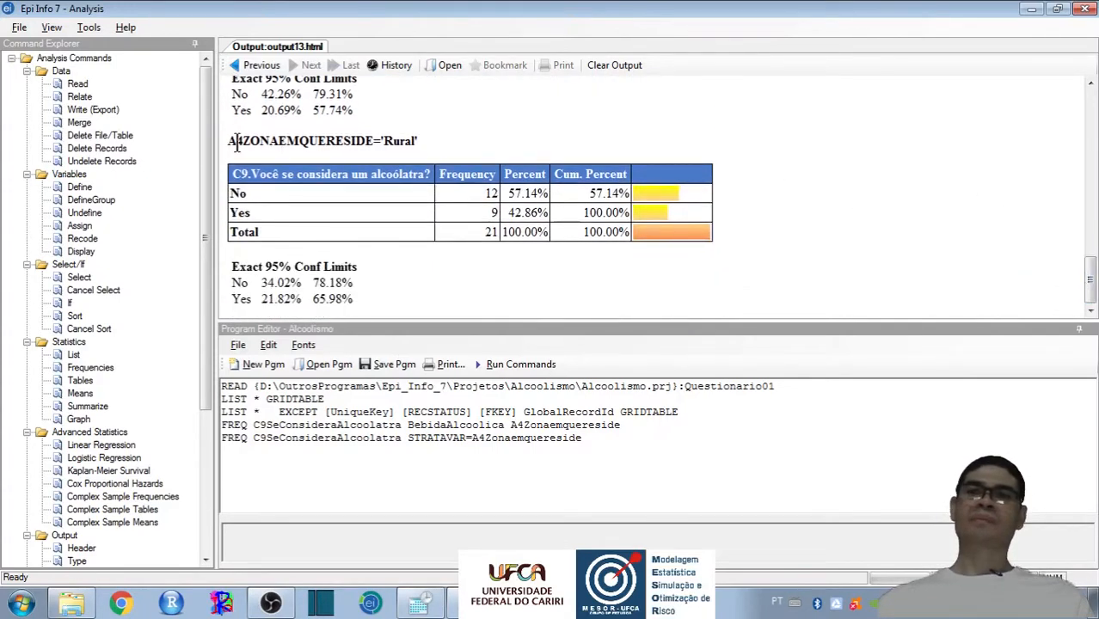
pyautogui.moveTo(228, 142); pyautogui.dragTo(416, 137)
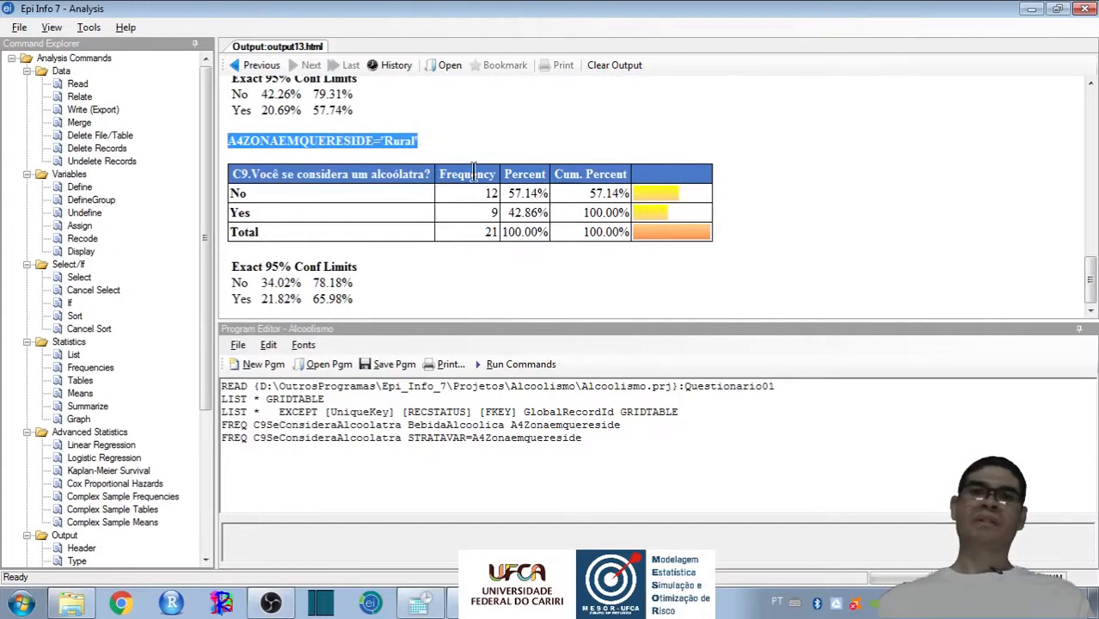
pyautogui.moveTo(508, 212); pyautogui.dragTo(544, 207)
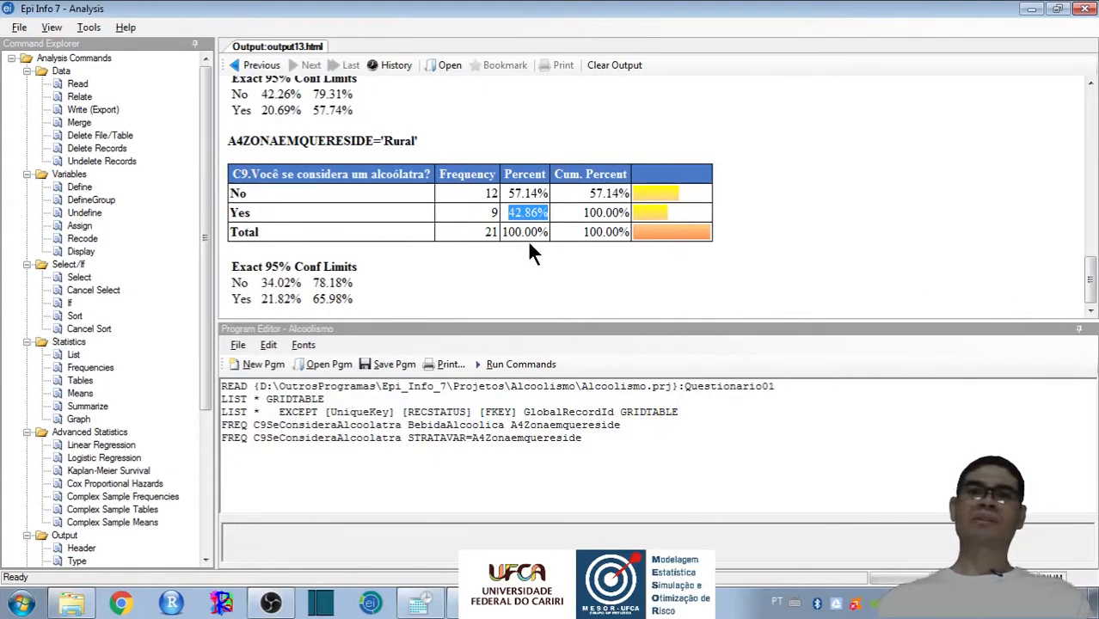
pyautogui.moveTo(508, 192); pyautogui.dragTo(554, 196)
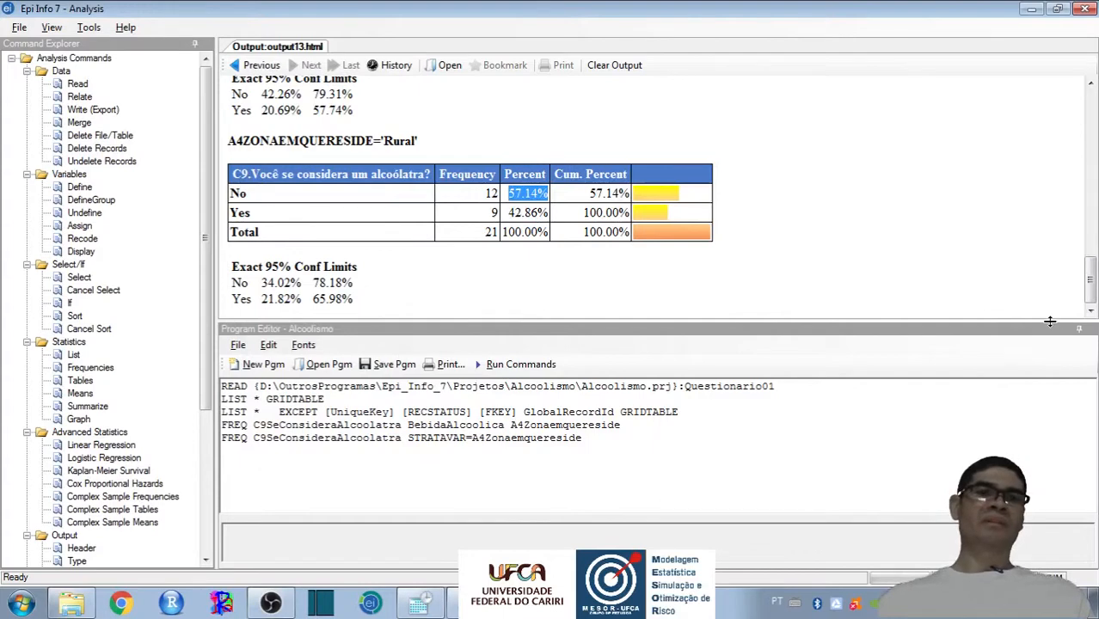
# Enlarge the output area and compare the percentages of self-declared alcoholics between the Urbana and Rural strata.
pyautogui.moveTo(1049, 321); pyautogui.dragTo(1049, 344)
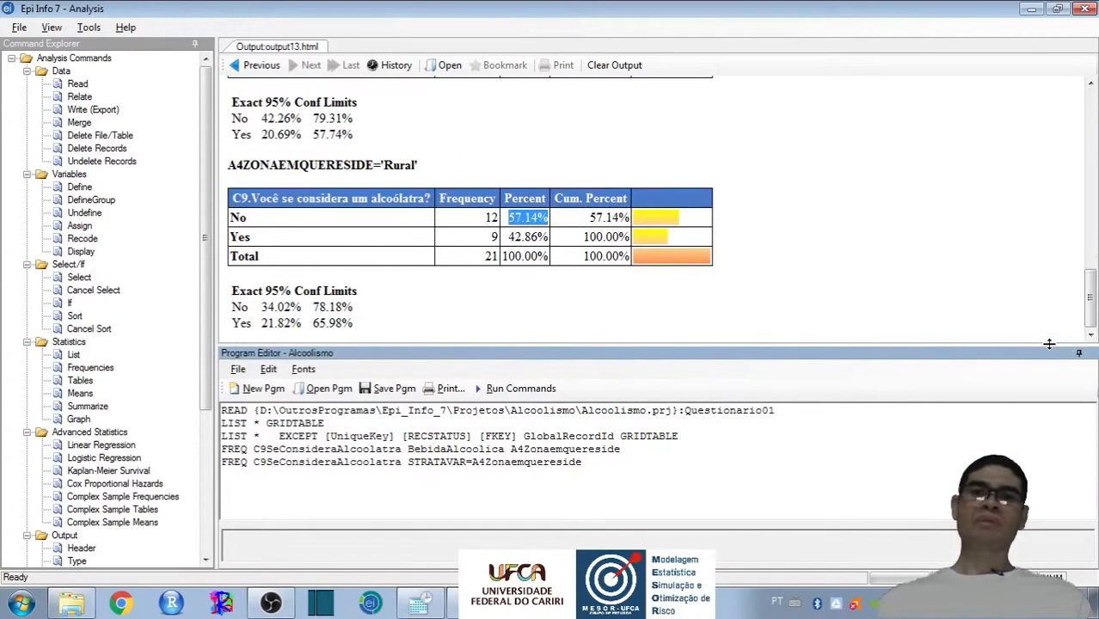
pyautogui.moveTo(1091, 310)
pyautogui.mouseDown()
pyautogui.moveTo(1092, 282)
pyautogui.moveTo(1092, 293)
pyautogui.mouseUp()
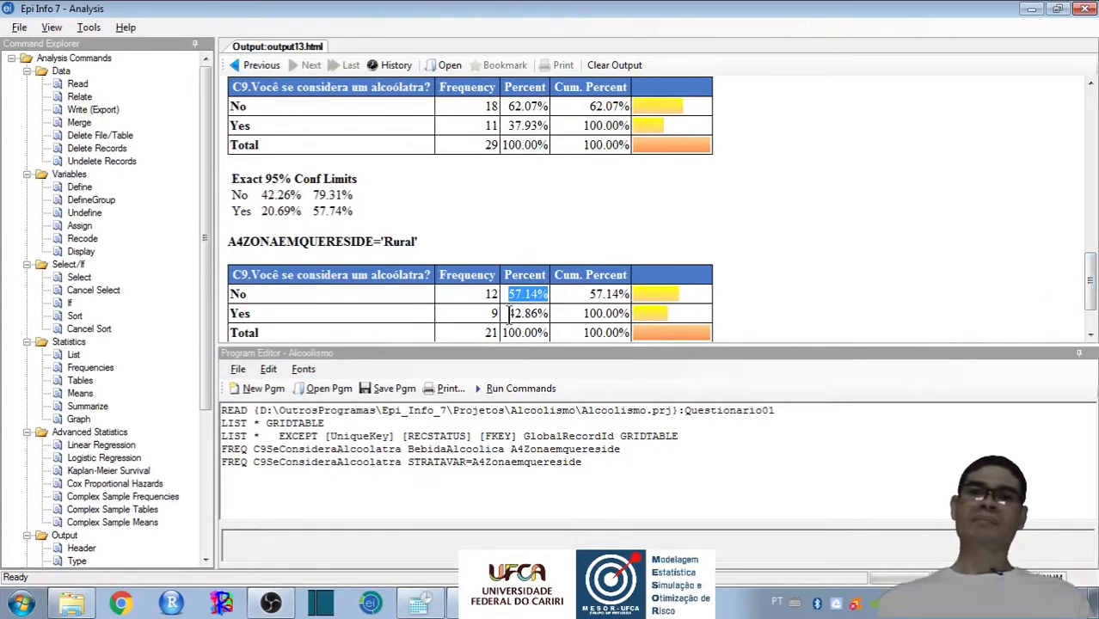
pyautogui.moveTo(383, 242); pyautogui.dragTo(418, 242)
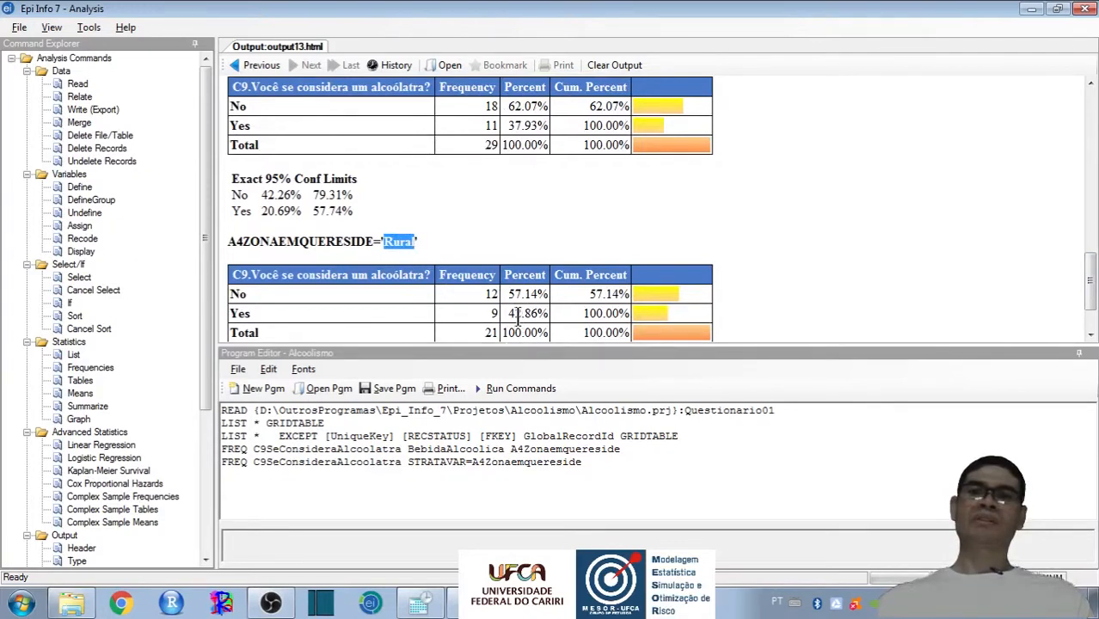
pyautogui.moveTo(508, 312); pyautogui.dragTo(537, 314)
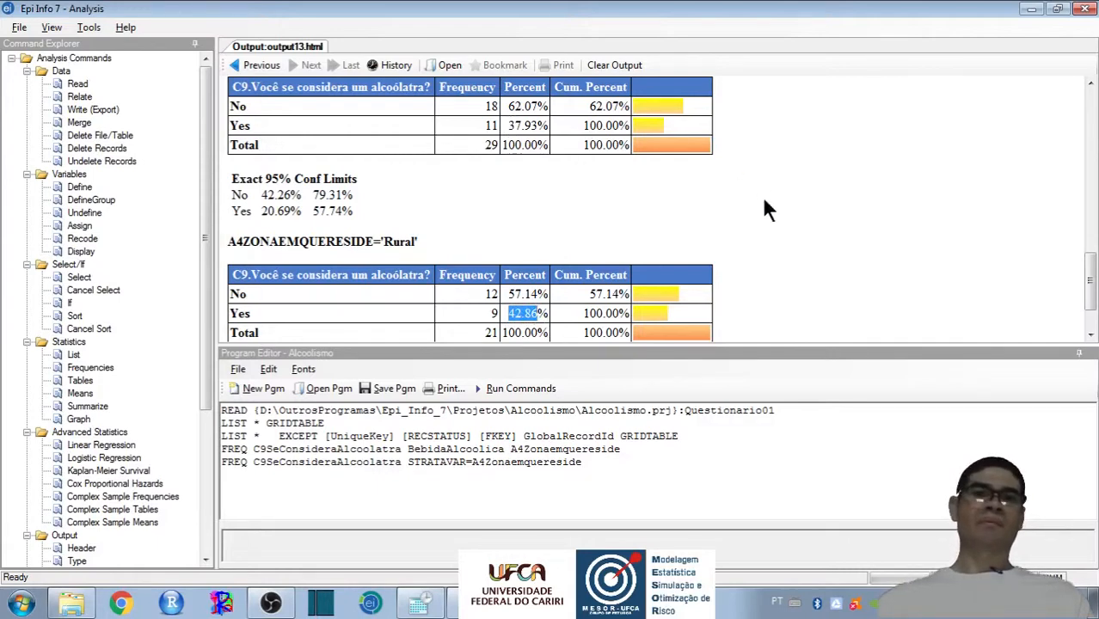
pyautogui.moveTo(739, 345); pyautogui.dragTo(741, 365)
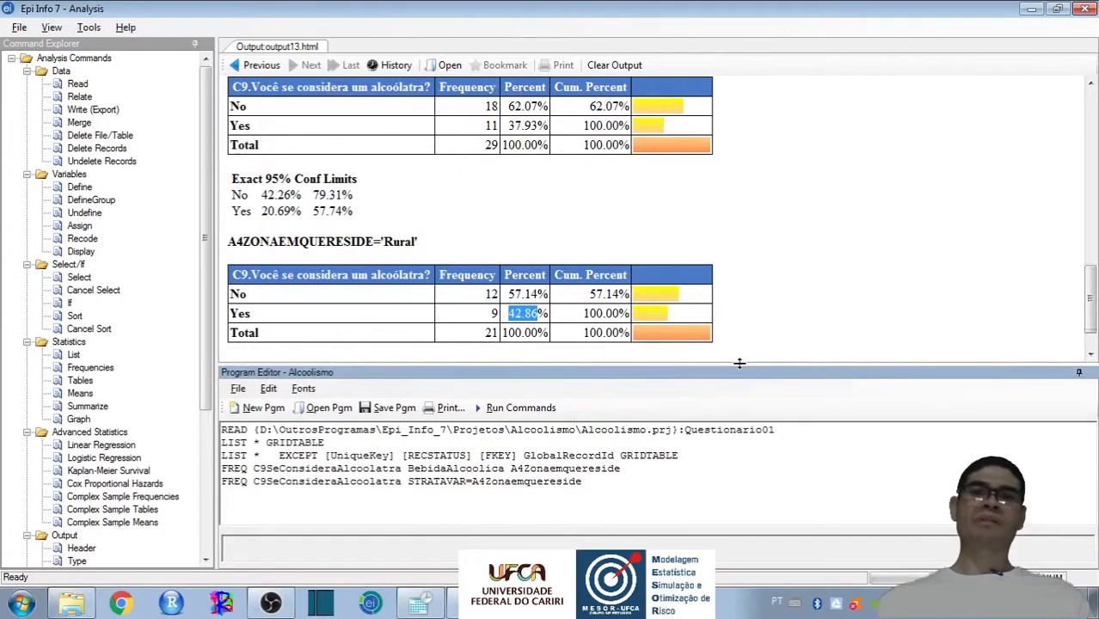
pyautogui.moveTo(1091, 305); pyautogui.dragTo(1091, 298)
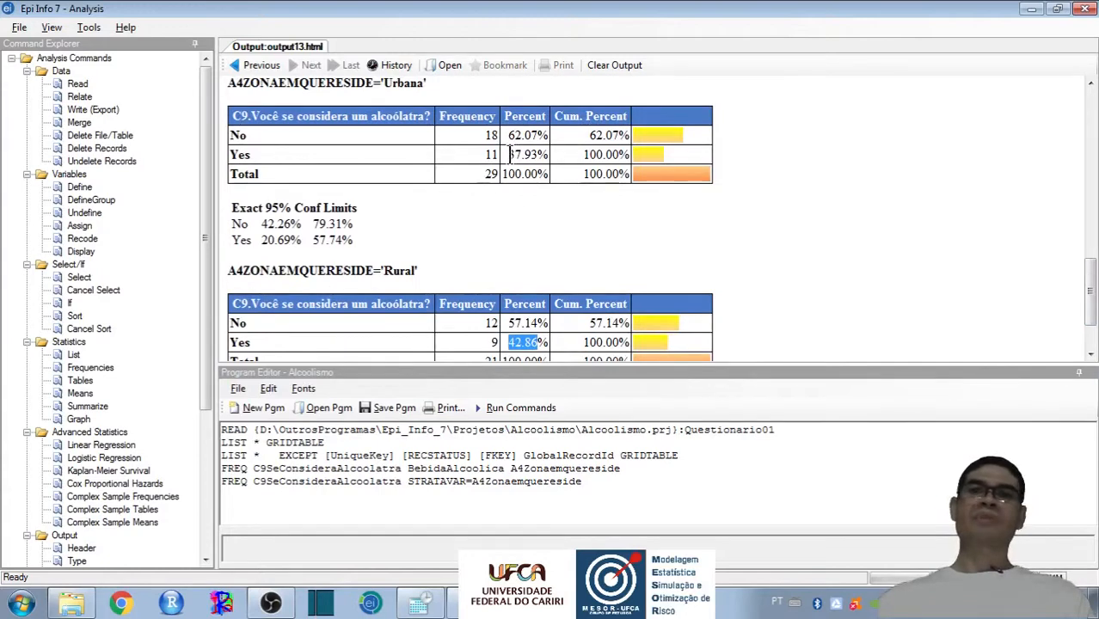
pyautogui.moveTo(509, 155); pyautogui.dragTo(551, 155)
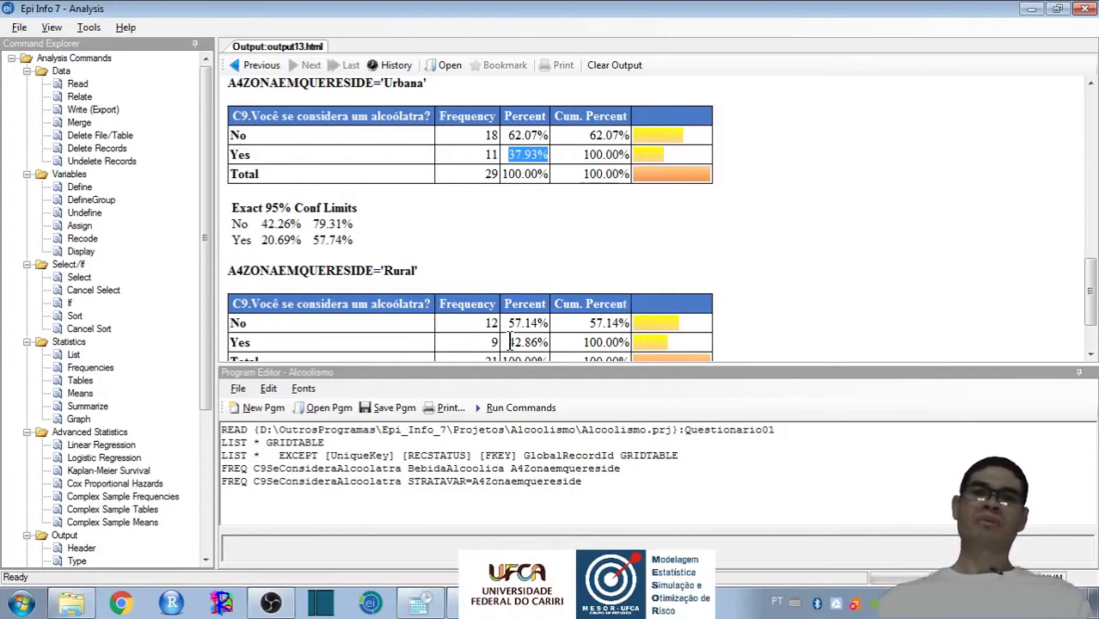
pyautogui.moveTo(508, 342); pyautogui.dragTo(548, 340)
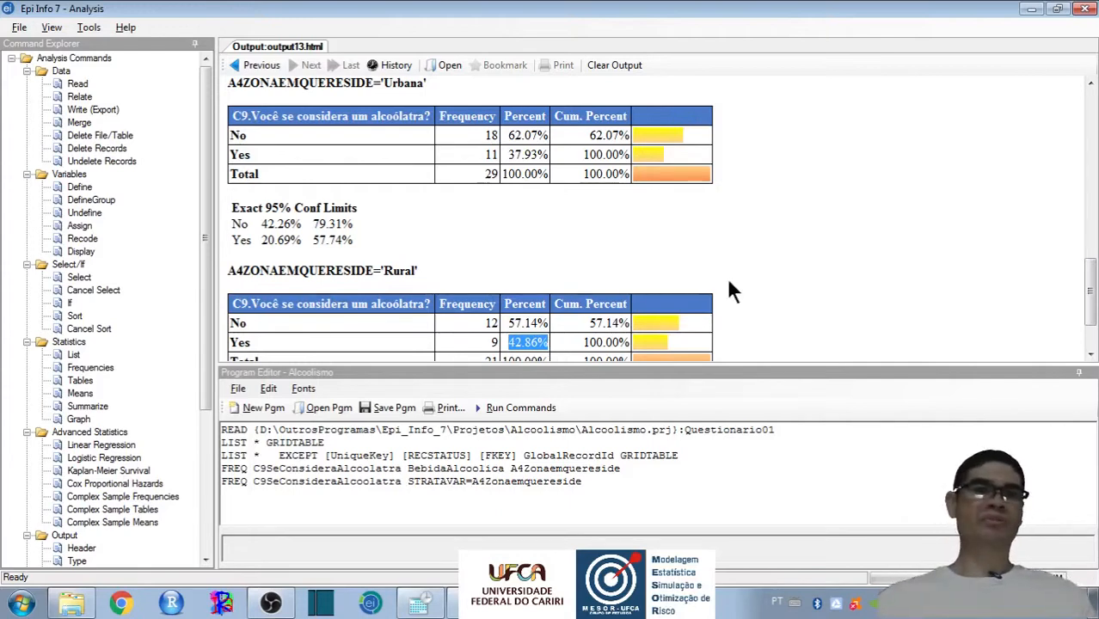
pyautogui.moveTo(1092, 307); pyautogui.dragTo(1095, 322)
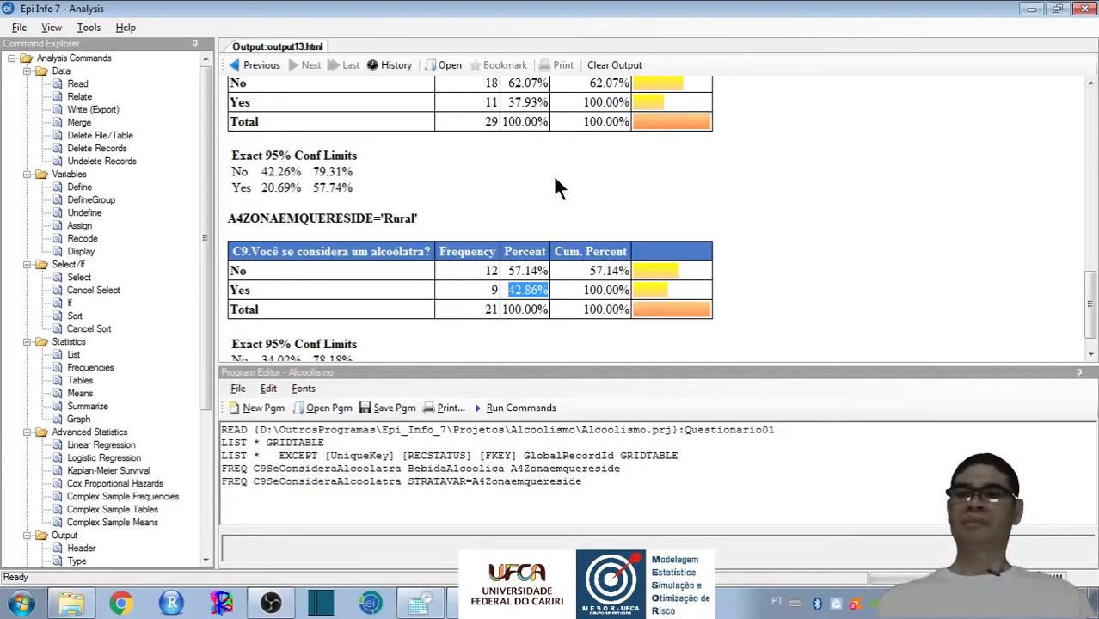
# Run a Tables command with A4Zonaemquereside as the exposure variable and C9SeConsideraAlcoolatra as the outcome variable.
pyautogui.click(80, 381)
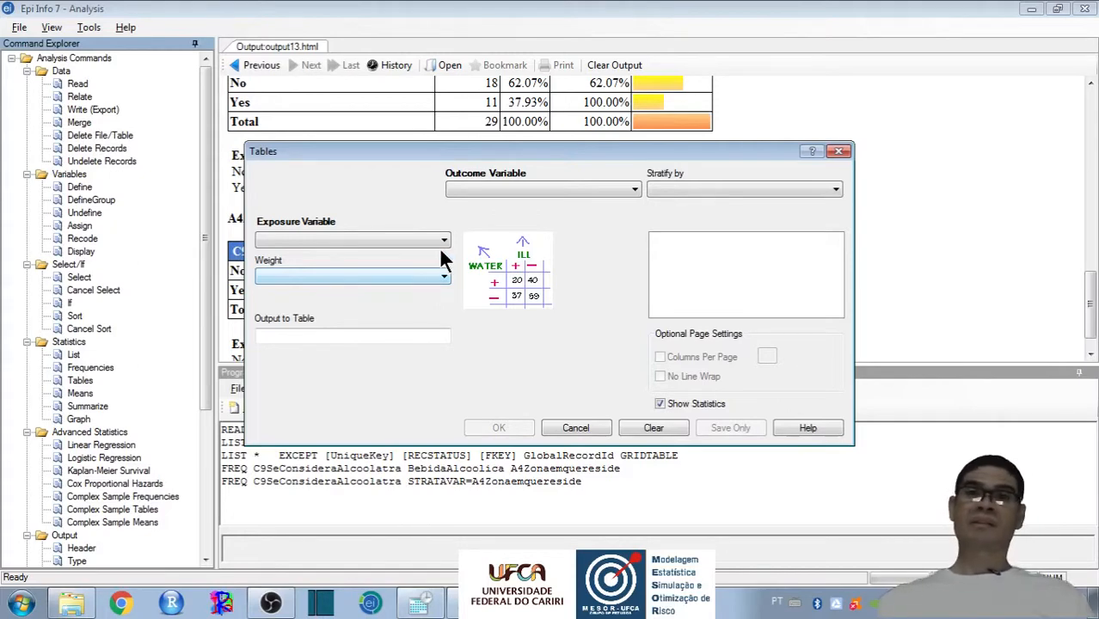
pyautogui.click(441, 244)
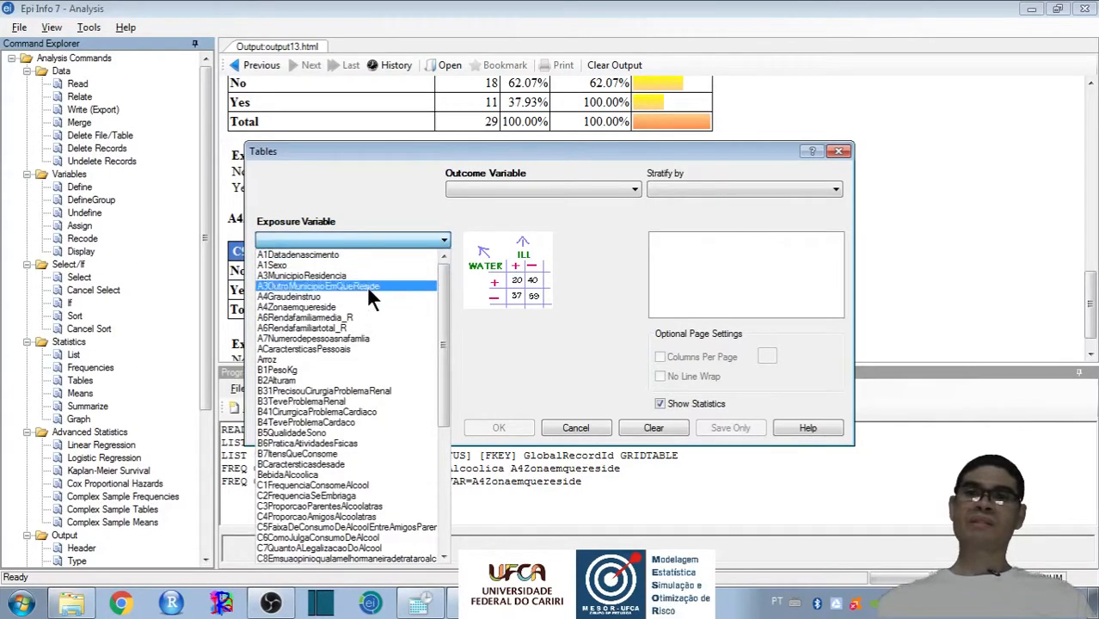
pyautogui.click(347, 306)
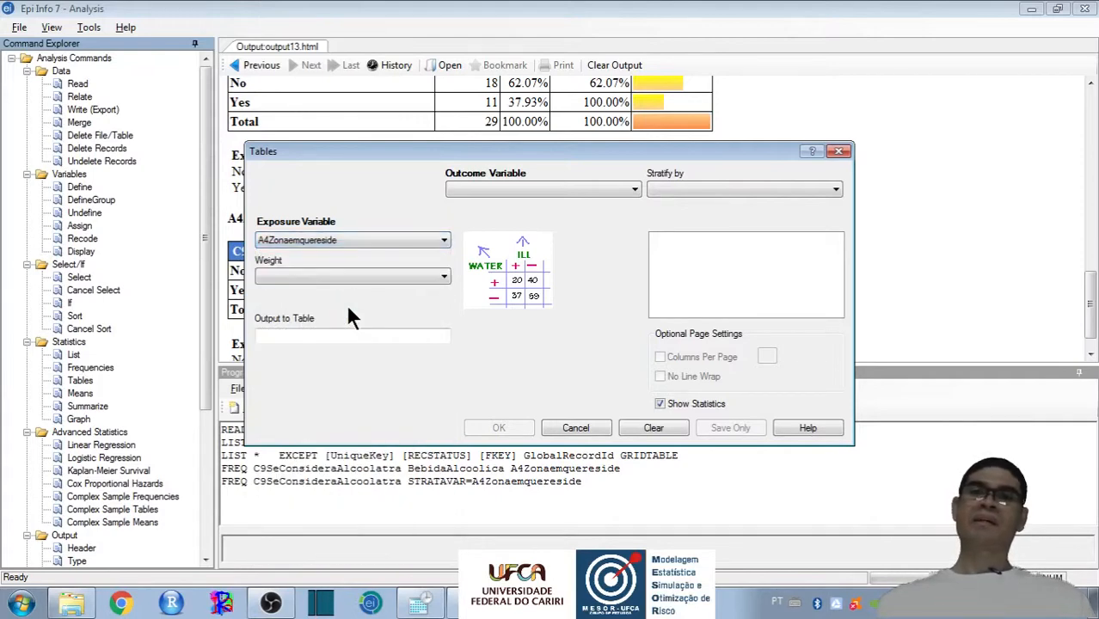
pyautogui.click(629, 191)
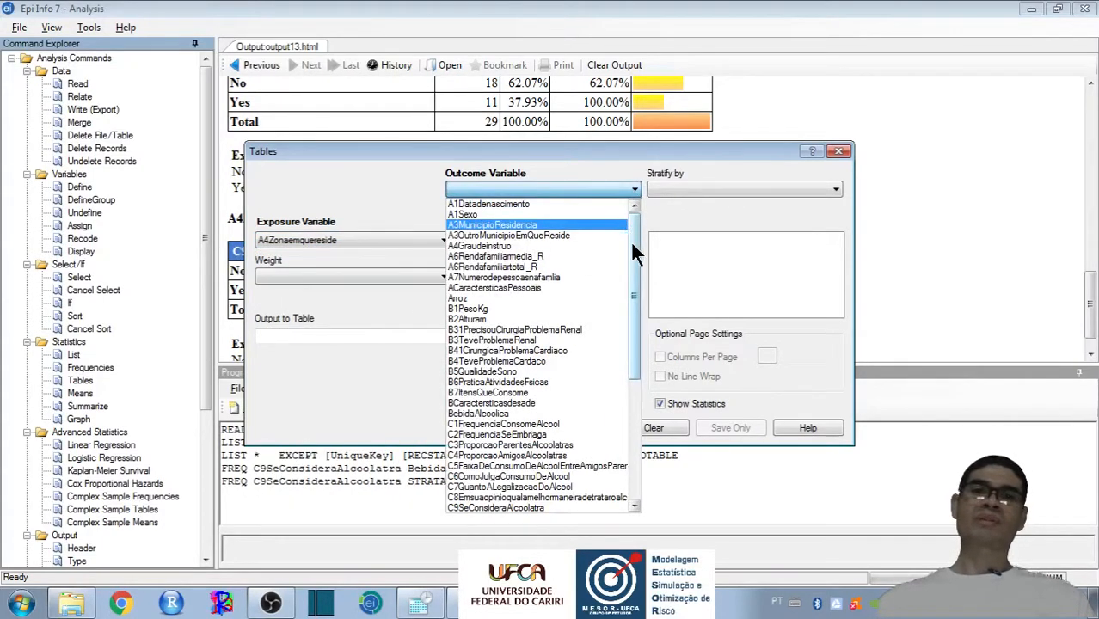
pyautogui.moveTo(630, 241); pyautogui.dragTo(634, 337)
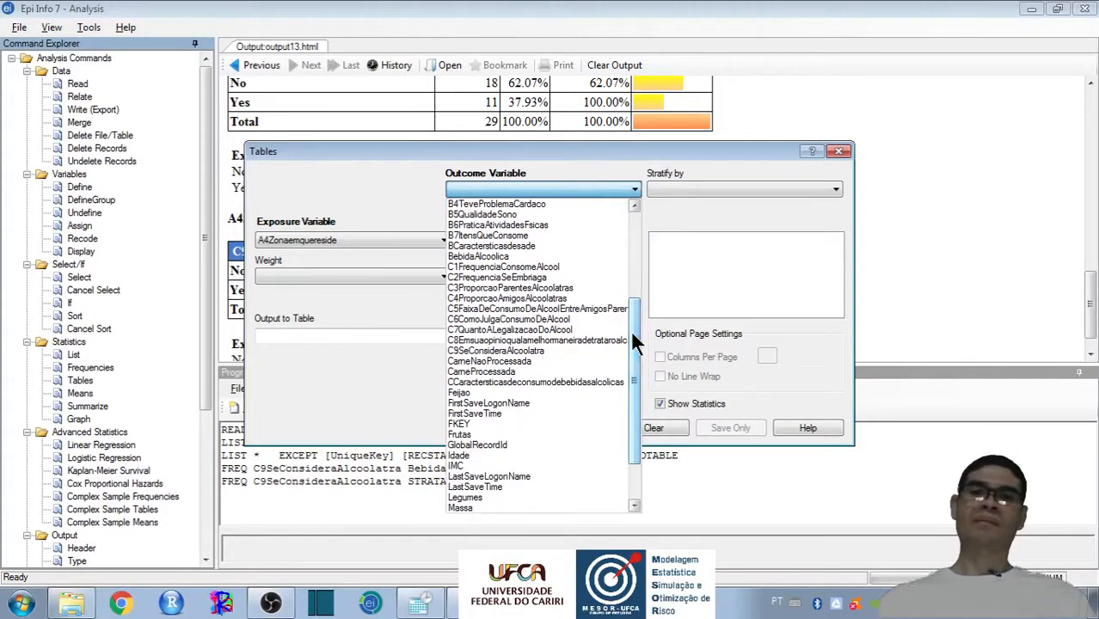
pyautogui.click(539, 354)
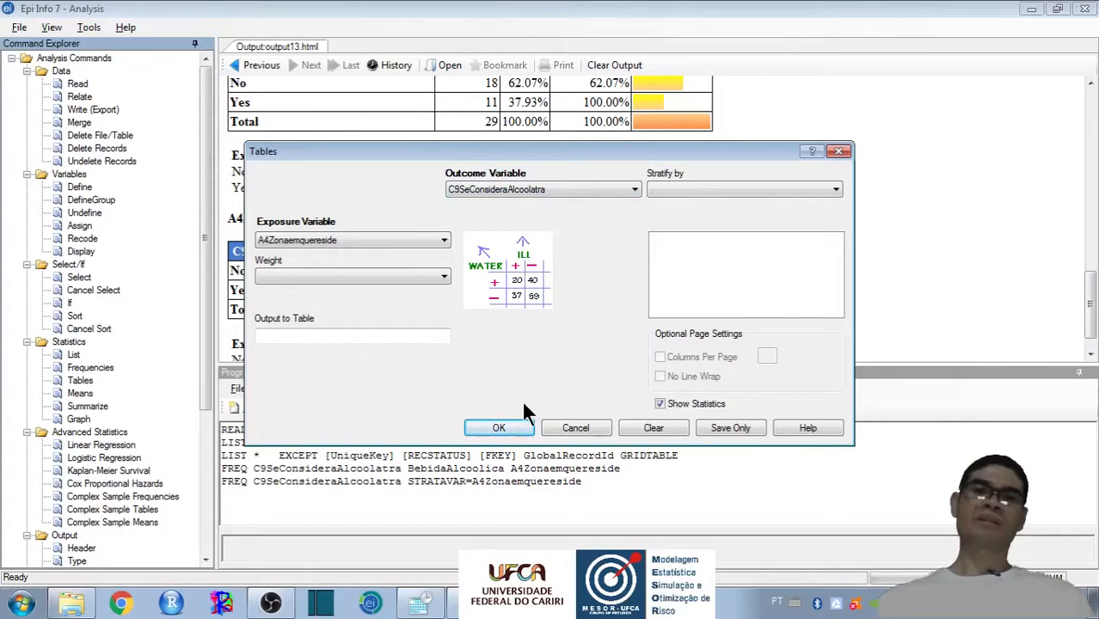
pyautogui.click(497, 430)
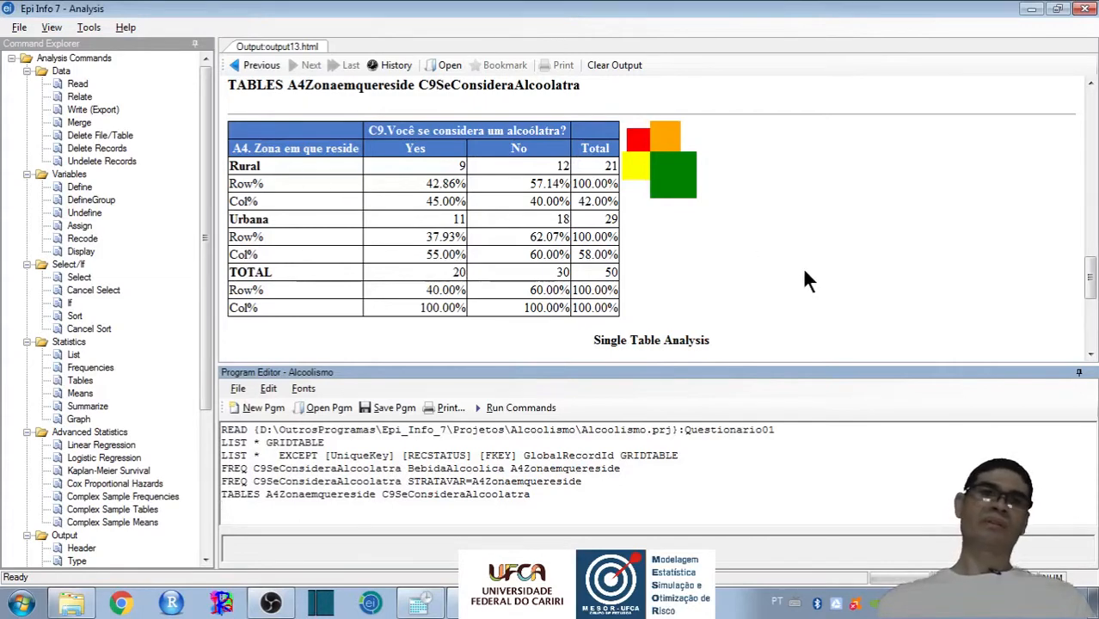
# Review the cross-table's variable headings and the count, Row% and Col% lines of the Rural category.
pyautogui.moveTo(1090, 284); pyautogui.dragTo(1092, 288)
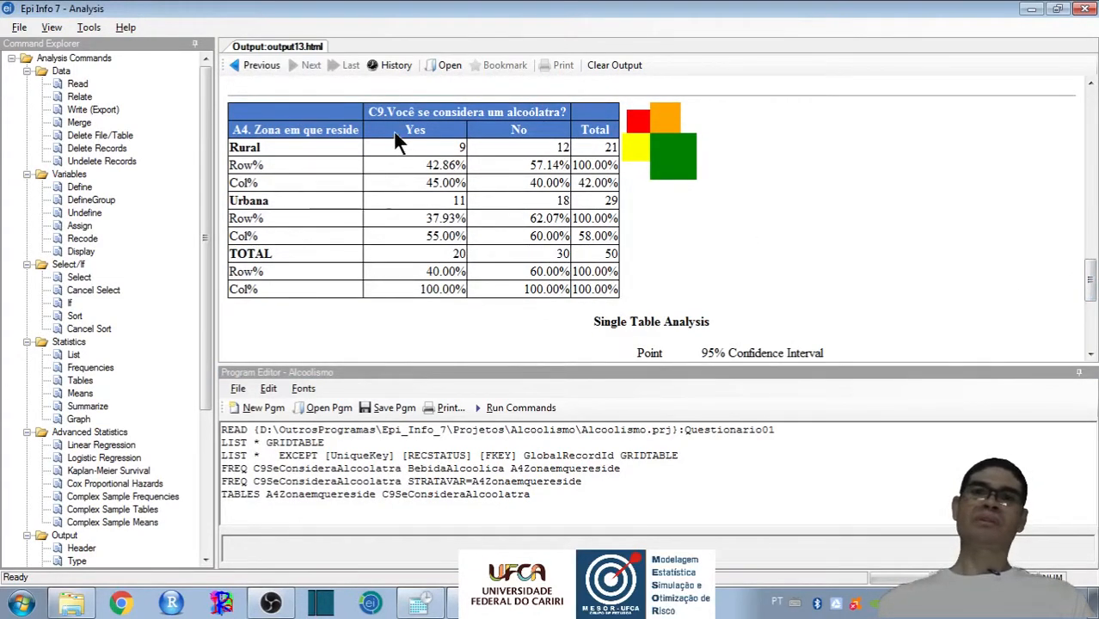
pyautogui.moveTo(255, 135); pyautogui.dragTo(548, 116)
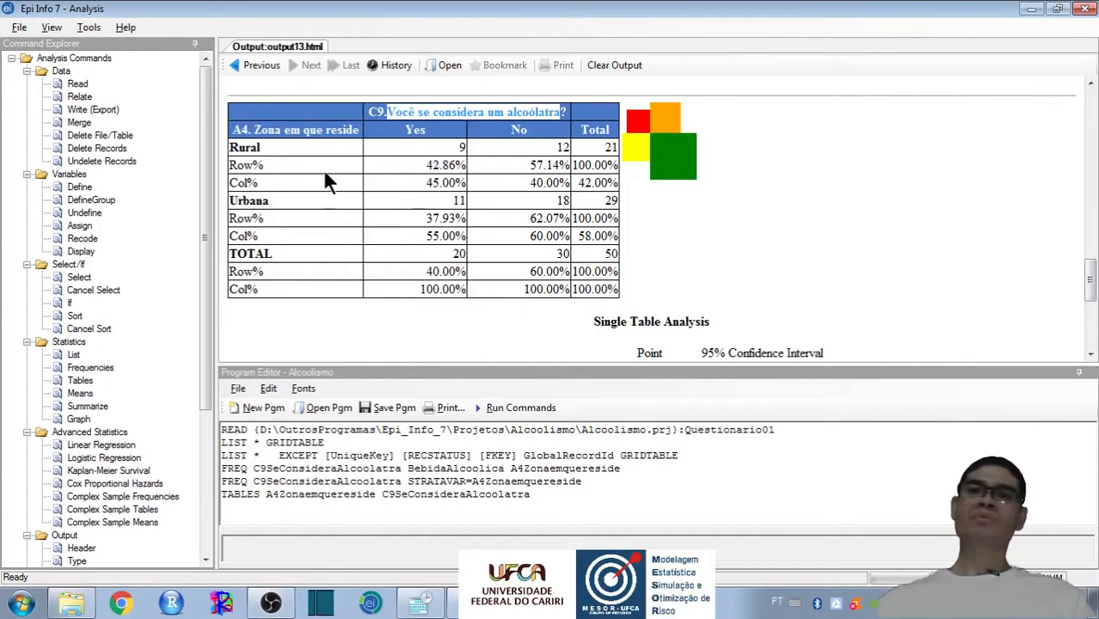
pyautogui.click(231, 171)
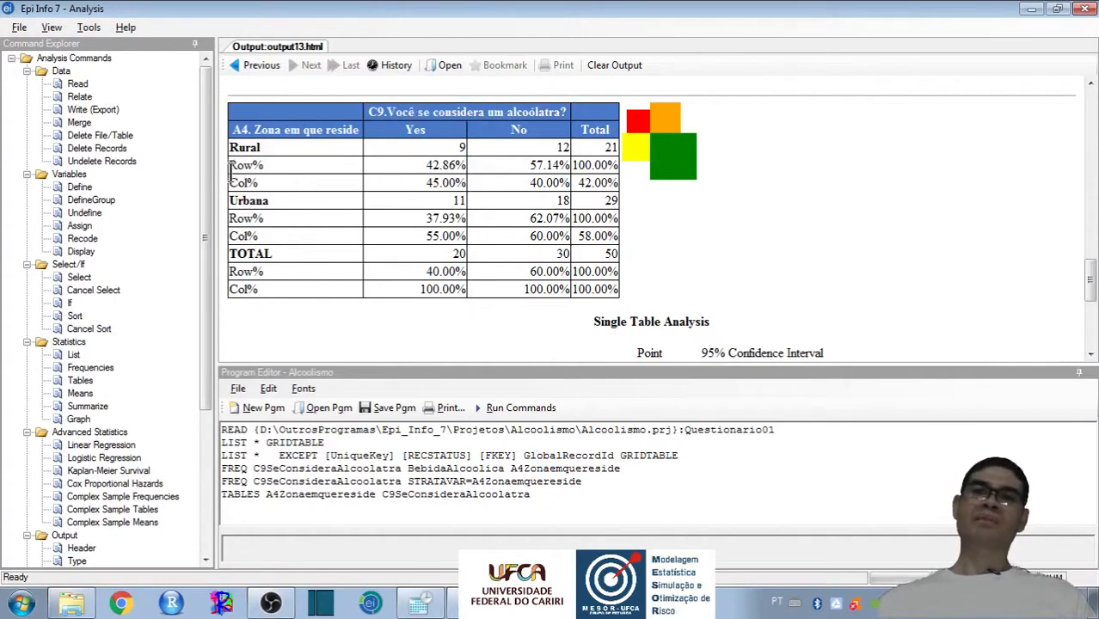
pyautogui.moveTo(230, 167); pyautogui.dragTo(607, 164)
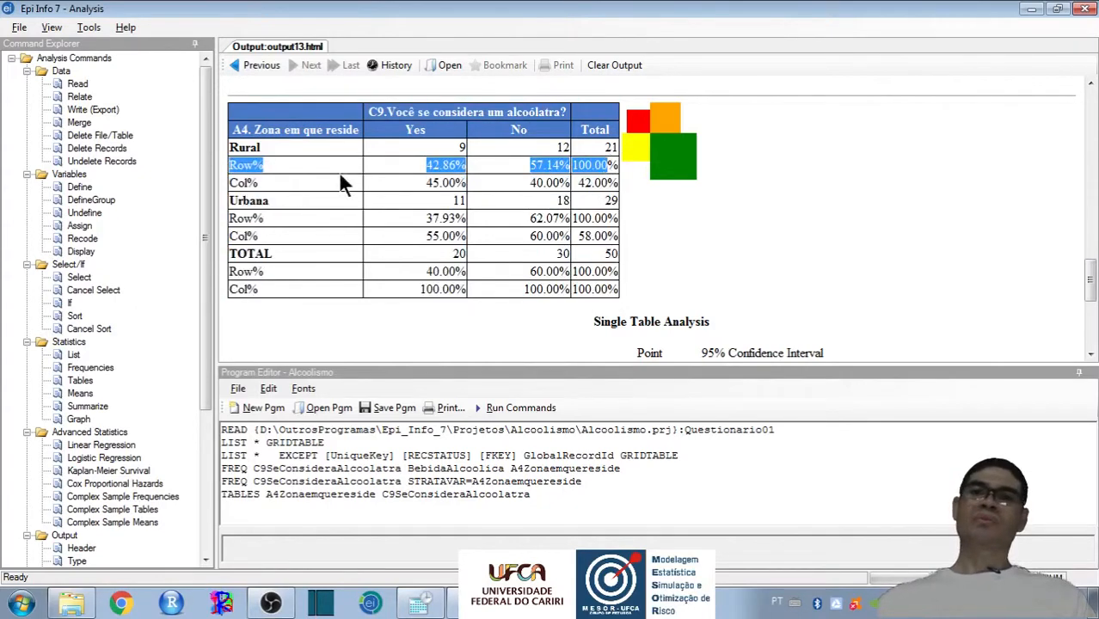
pyautogui.moveTo(231, 182); pyautogui.dragTo(458, 184)
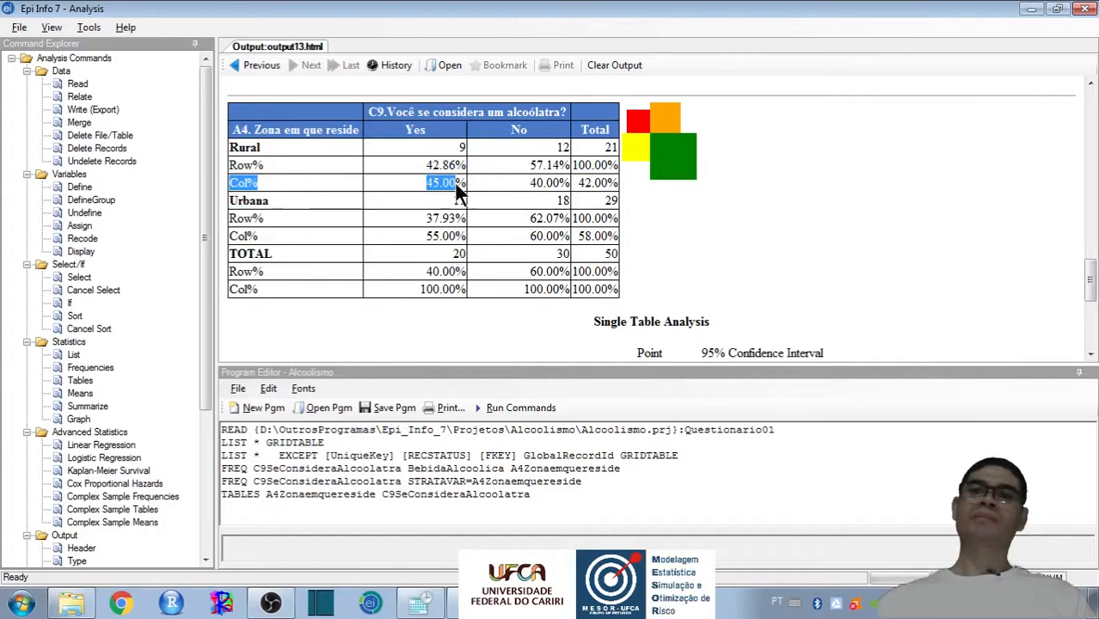
pyautogui.click(229, 148)
pyautogui.tripleClick(228, 148)
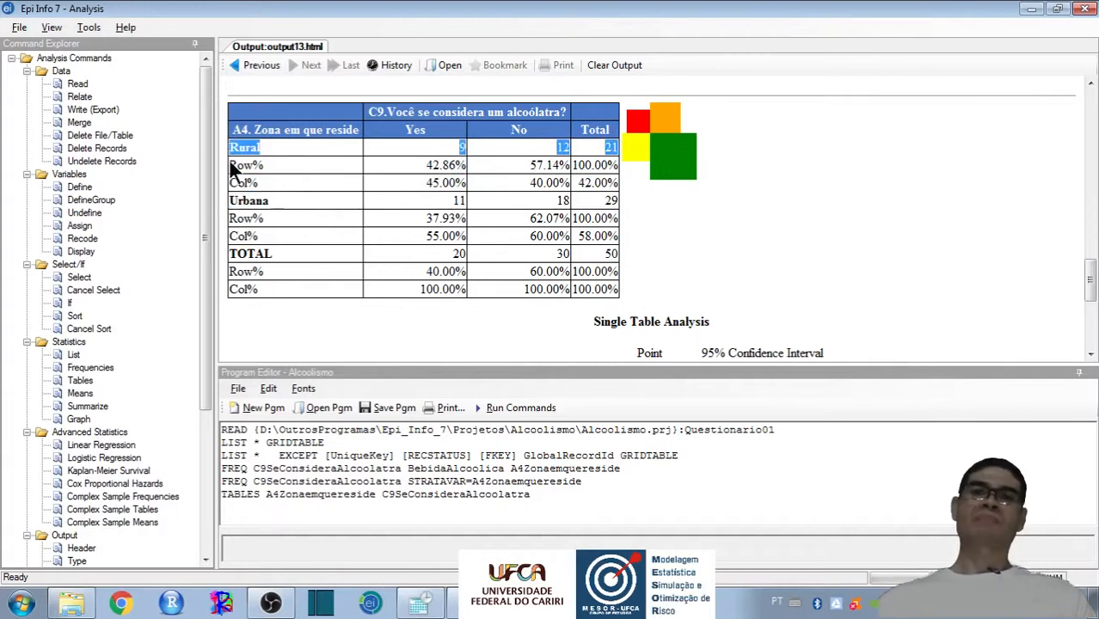
pyautogui.click(786, 264)
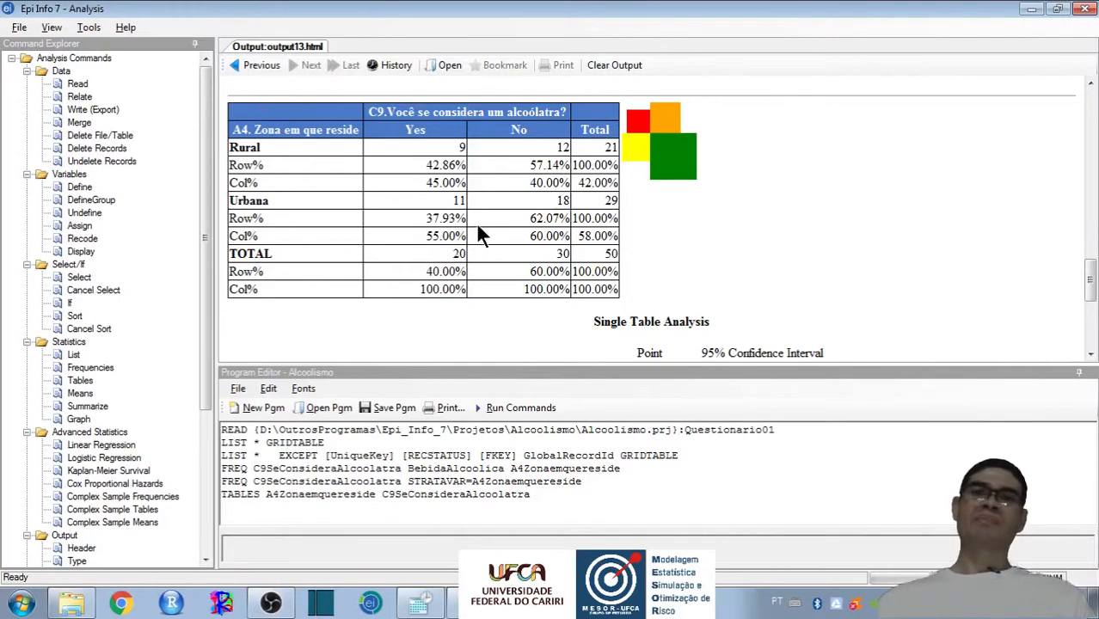
# Examine the Yes and No counts for the Rural and Urbana categories in the cross-table.
pyautogui.moveTo(552, 201); pyautogui.dragTo(571, 200)
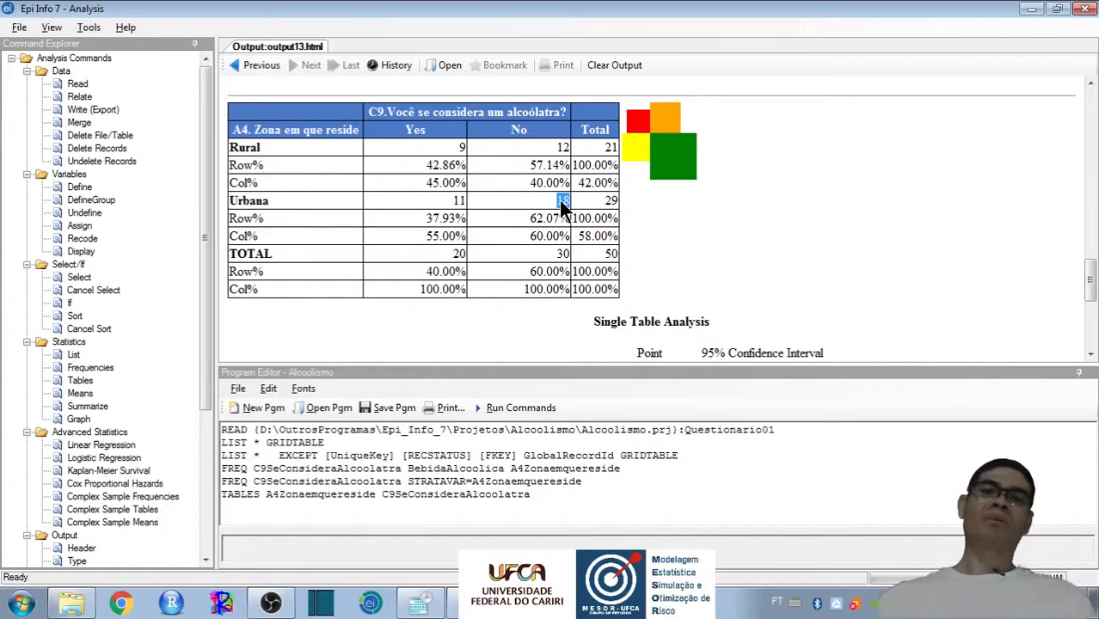
pyautogui.doubleClick(462, 144)
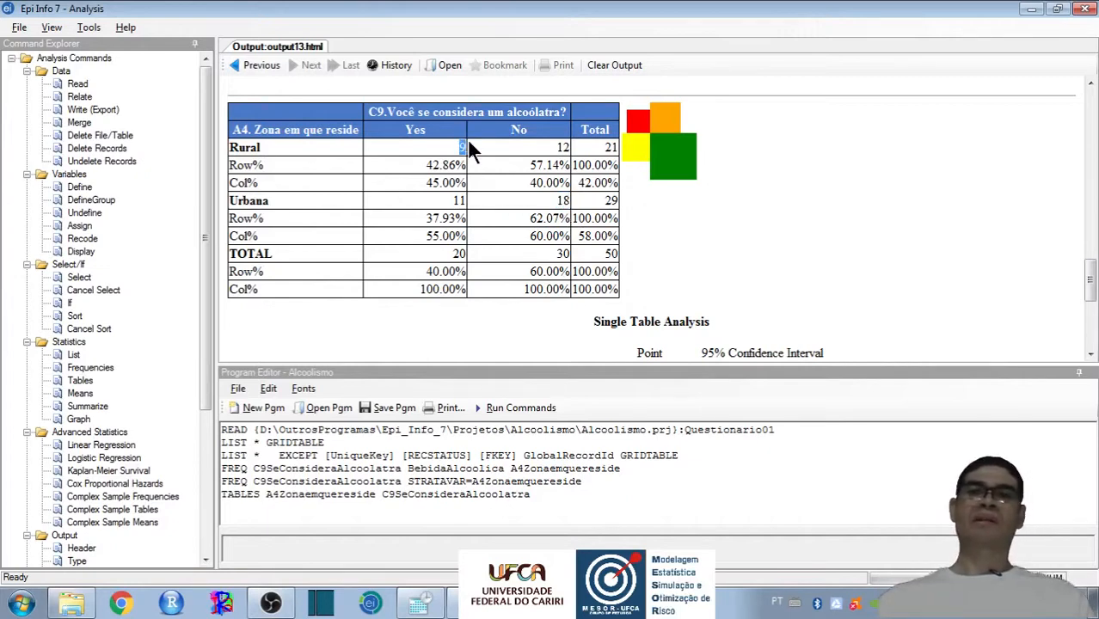
pyautogui.click(457, 200)
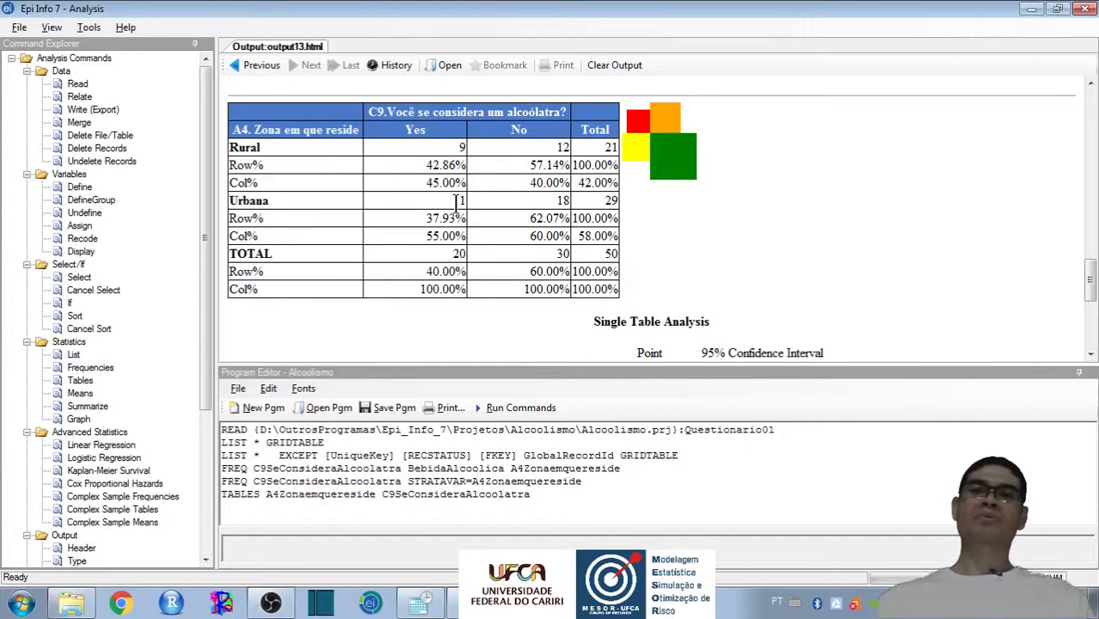
pyautogui.doubleClick(458, 200)
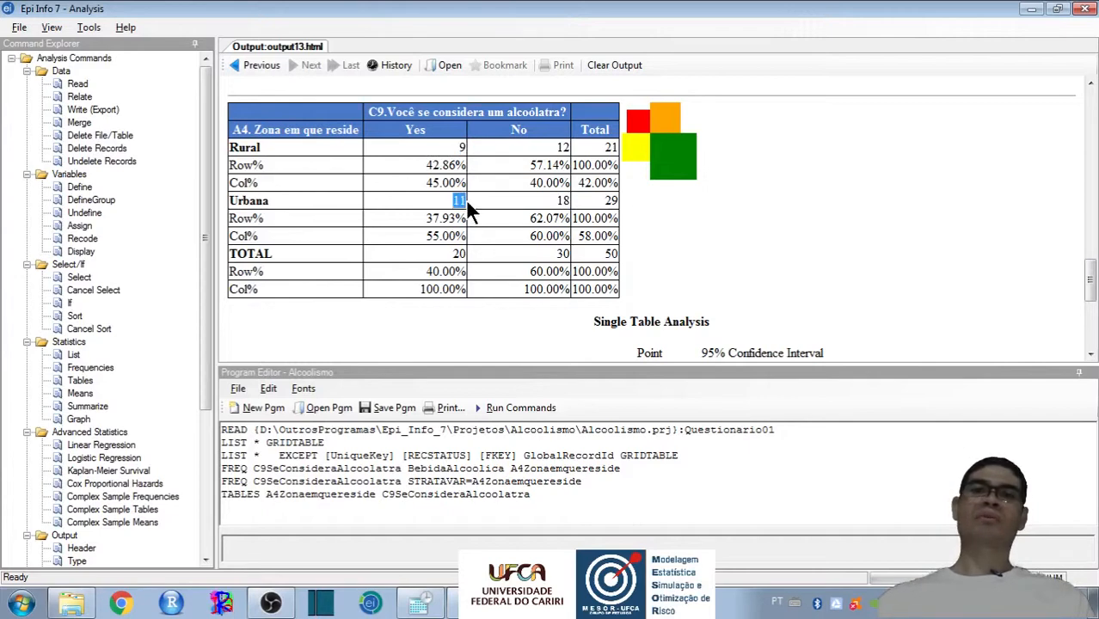
pyautogui.doubleClick(559, 148)
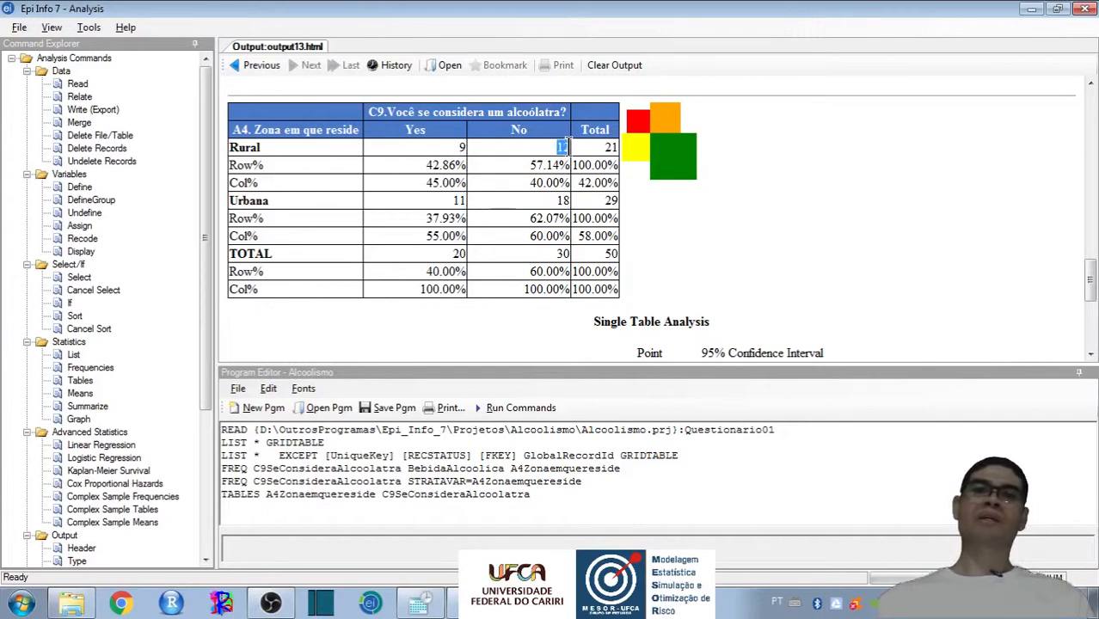
pyautogui.click(564, 200)
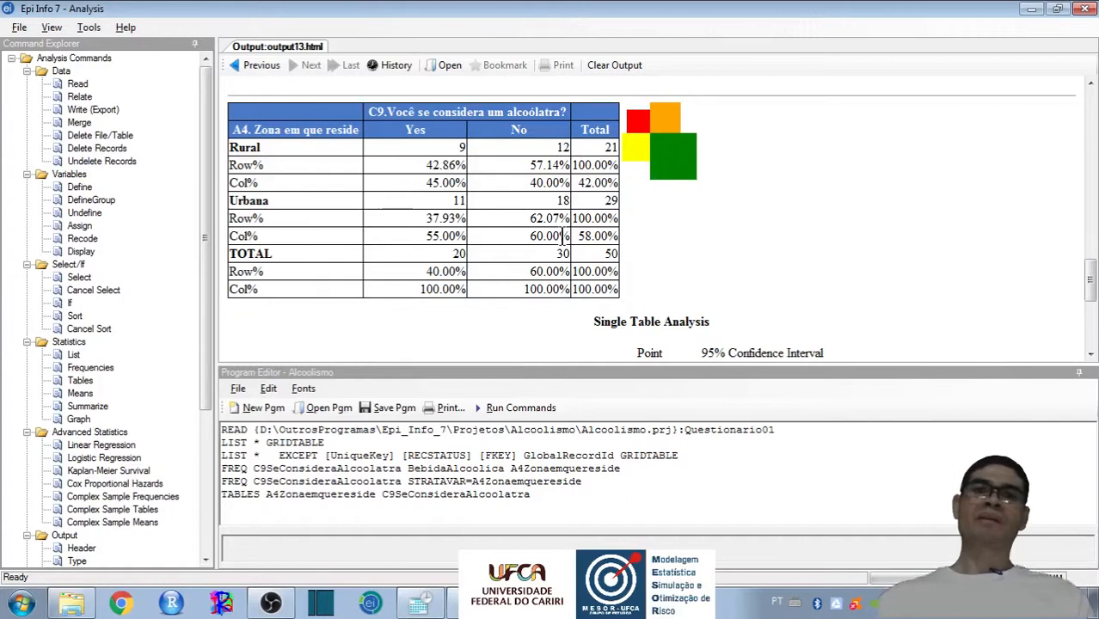
pyautogui.doubleClick(560, 200)
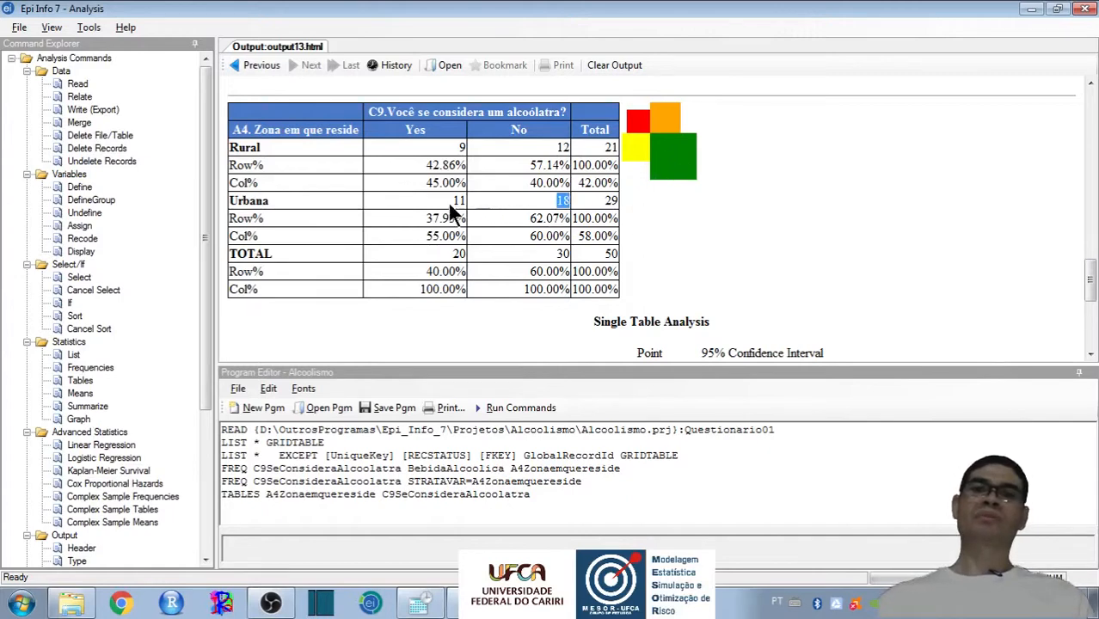
pyautogui.moveTo(448, 204); pyautogui.dragTo(564, 205)
pyautogui.moveTo(461, 147); pyautogui.dragTo(565, 149)
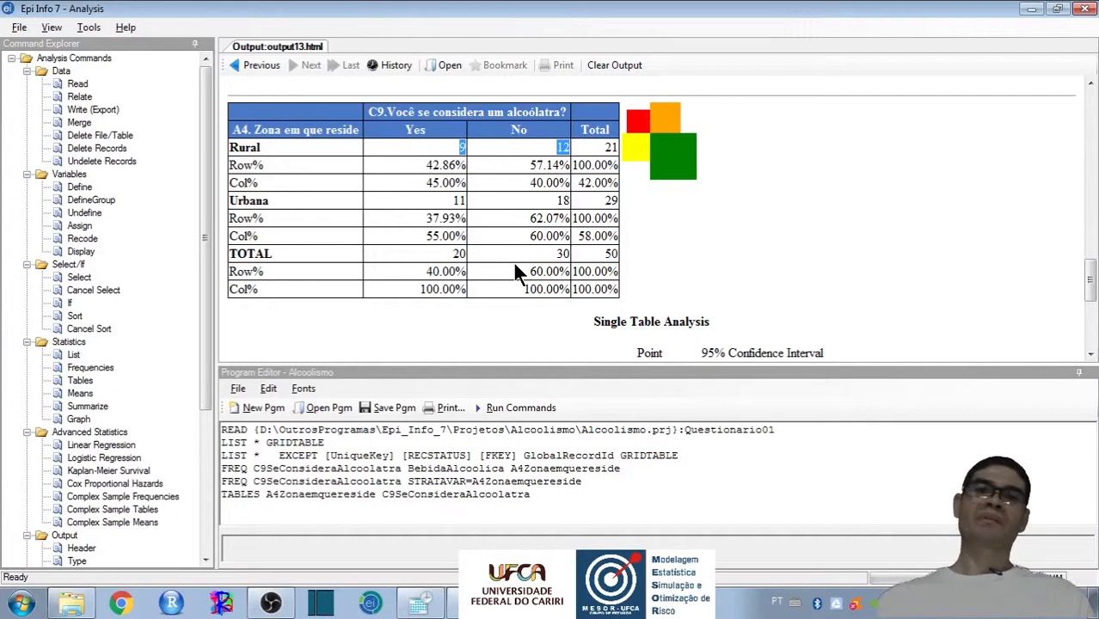
pyautogui.click(457, 199)
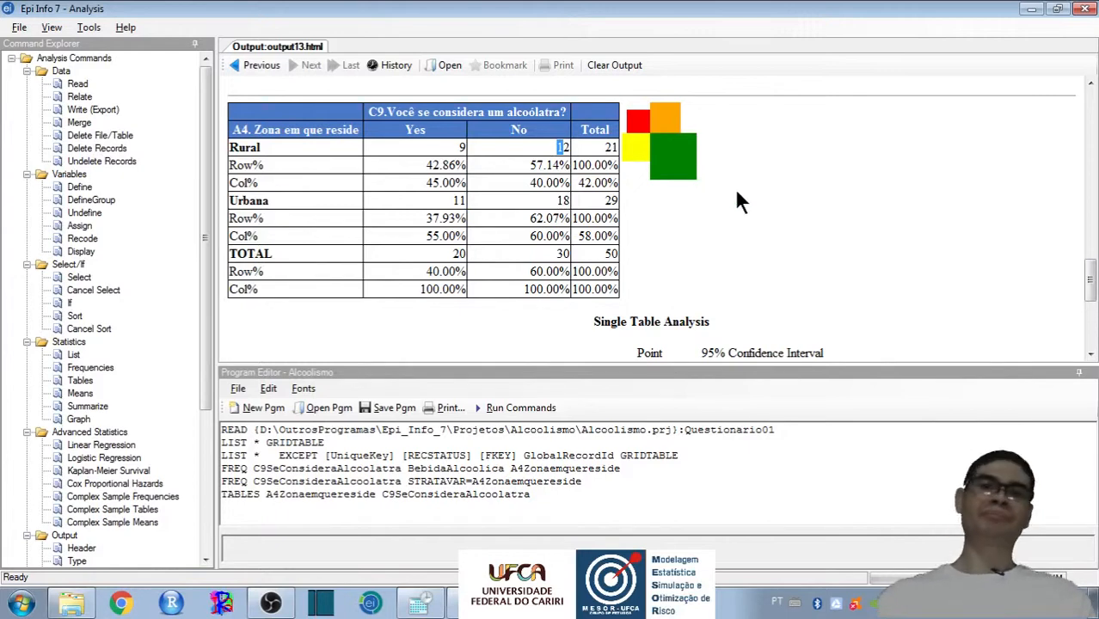
pyautogui.click(712, 219)
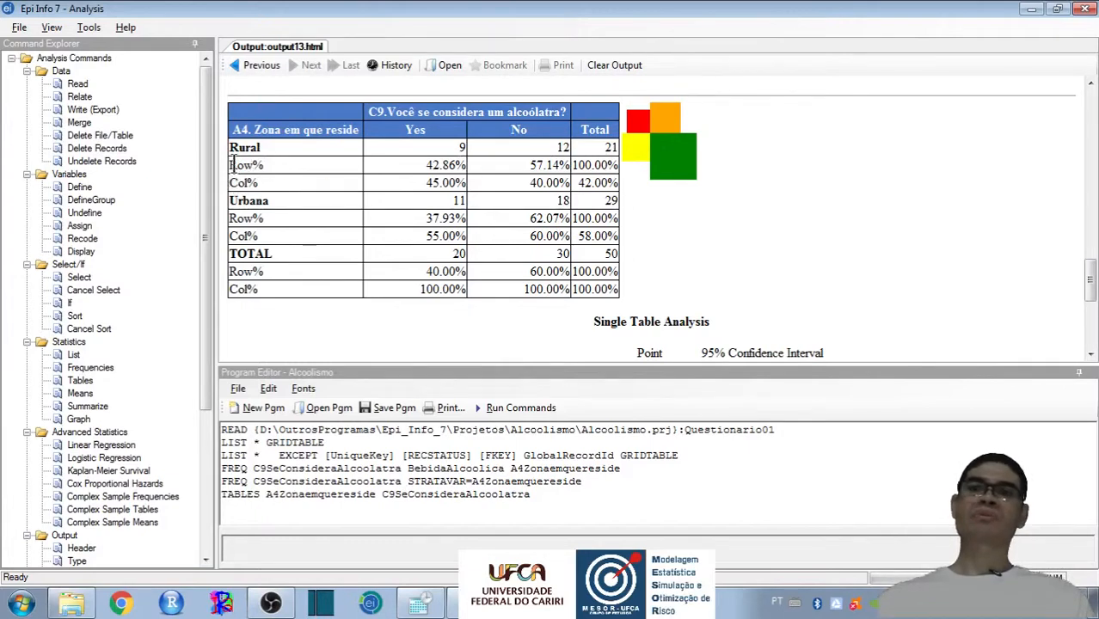
# Compare the Row% values of the Rural and Urbana categories against their row totals.
pyautogui.moveTo(231, 165); pyautogui.dragTo(236, 183)
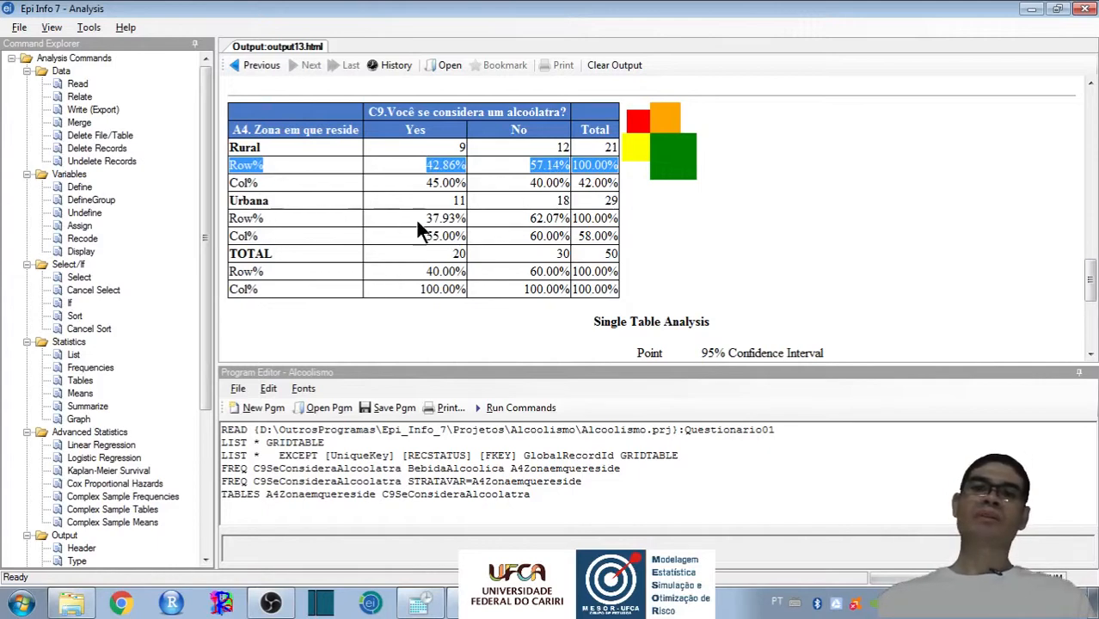
pyautogui.moveTo(603, 198); pyautogui.dragTo(617, 200)
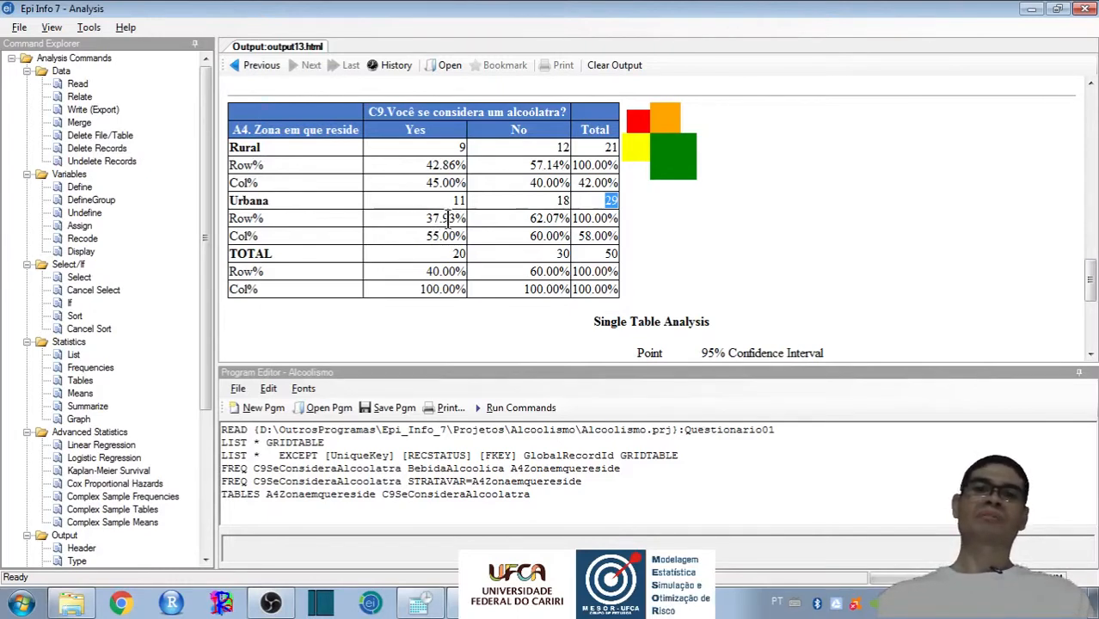
pyautogui.moveTo(530, 219); pyautogui.dragTo(556, 222)
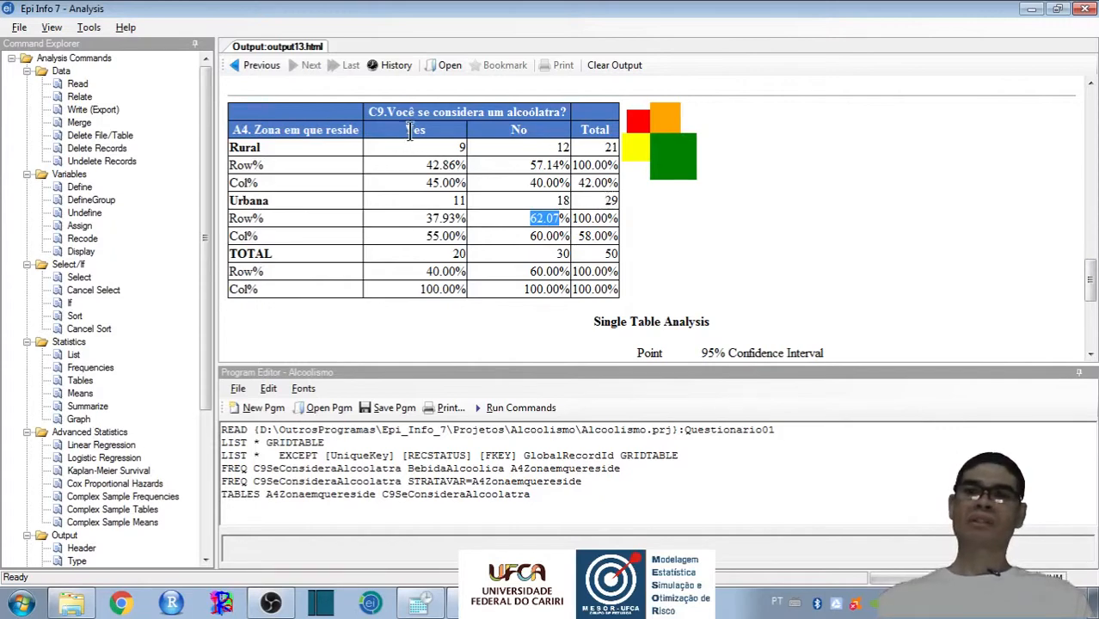
# Examine the Yes and No column totals and the No column's Col% values for Urbana and Rural.
pyautogui.doubleClick(457, 253)
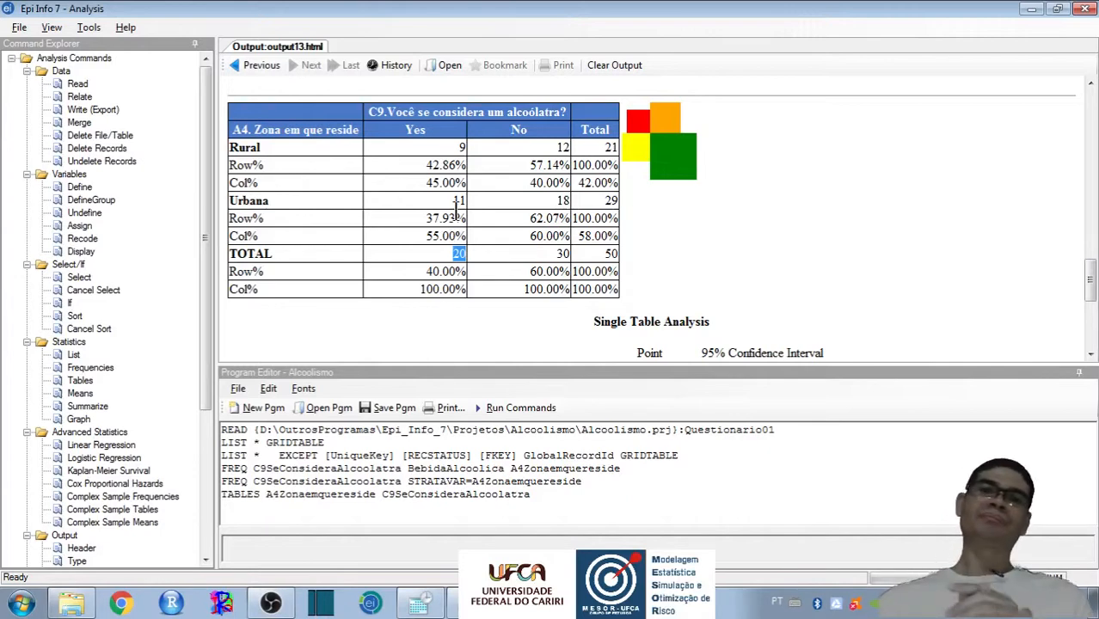
pyautogui.doubleClick(560, 252)
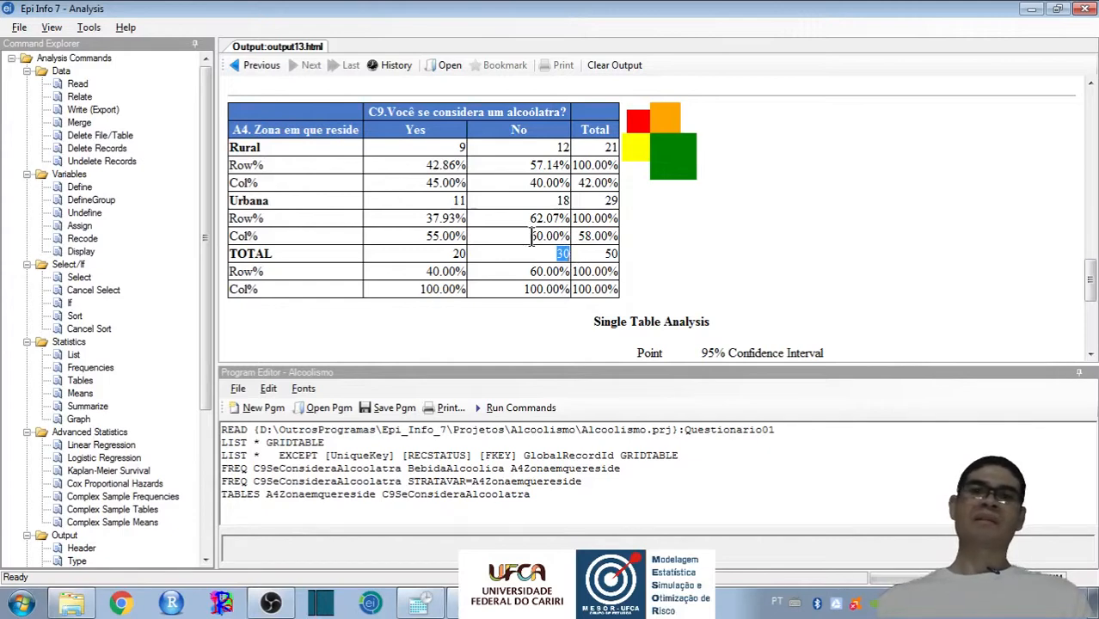
pyautogui.doubleClick(561, 236)
pyautogui.moveTo(562, 236); pyautogui.dragTo(566, 240)
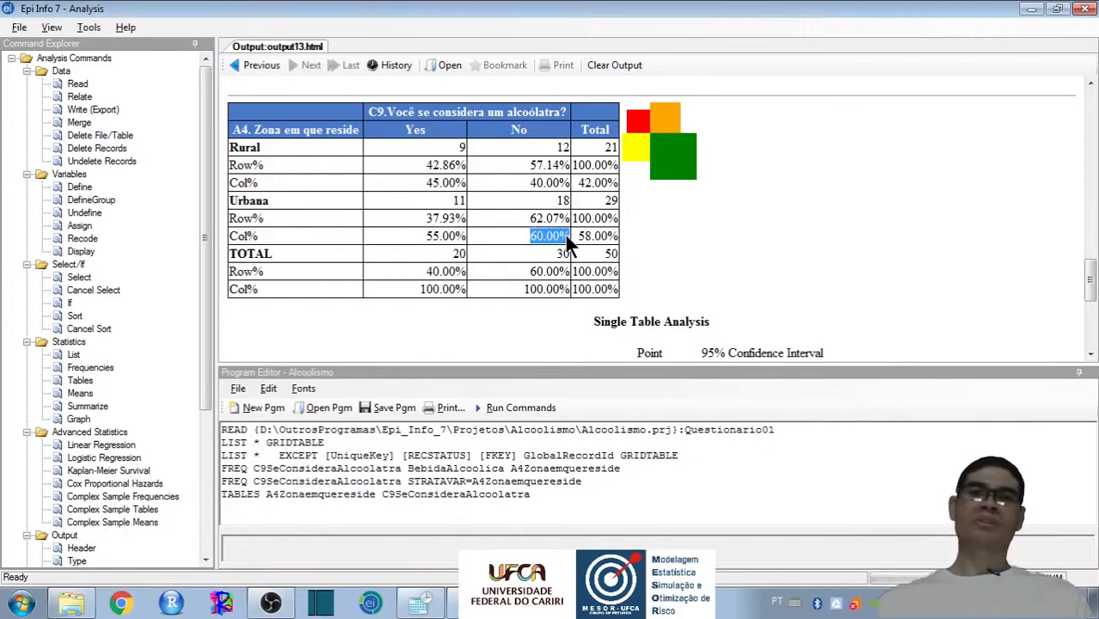
pyautogui.doubleClick(563, 201)
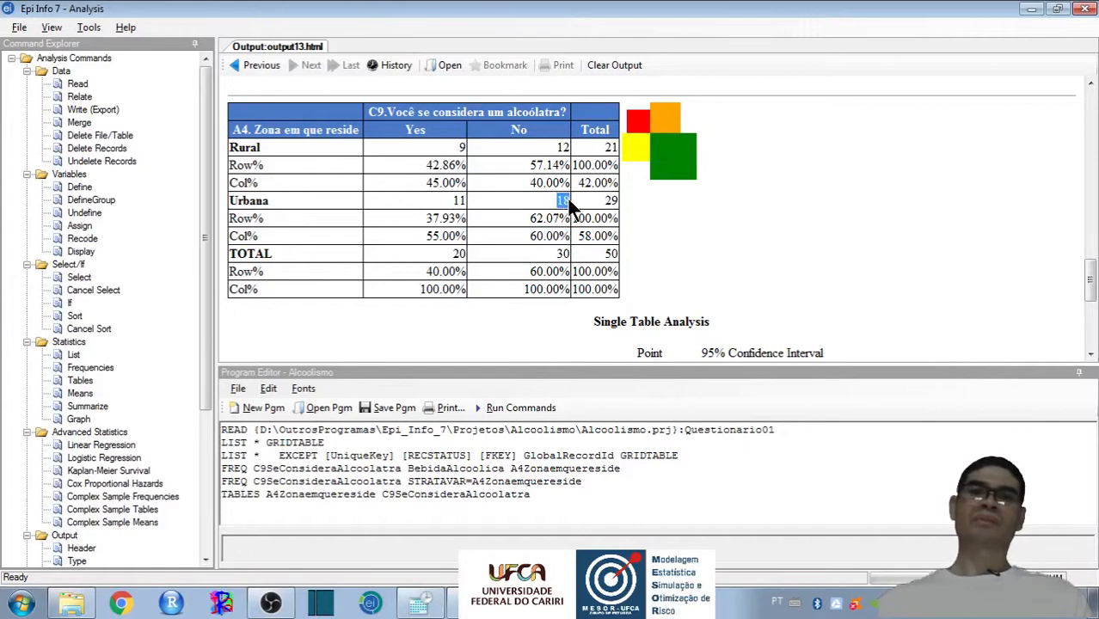
pyautogui.moveTo(530, 182); pyautogui.dragTo(568, 183)
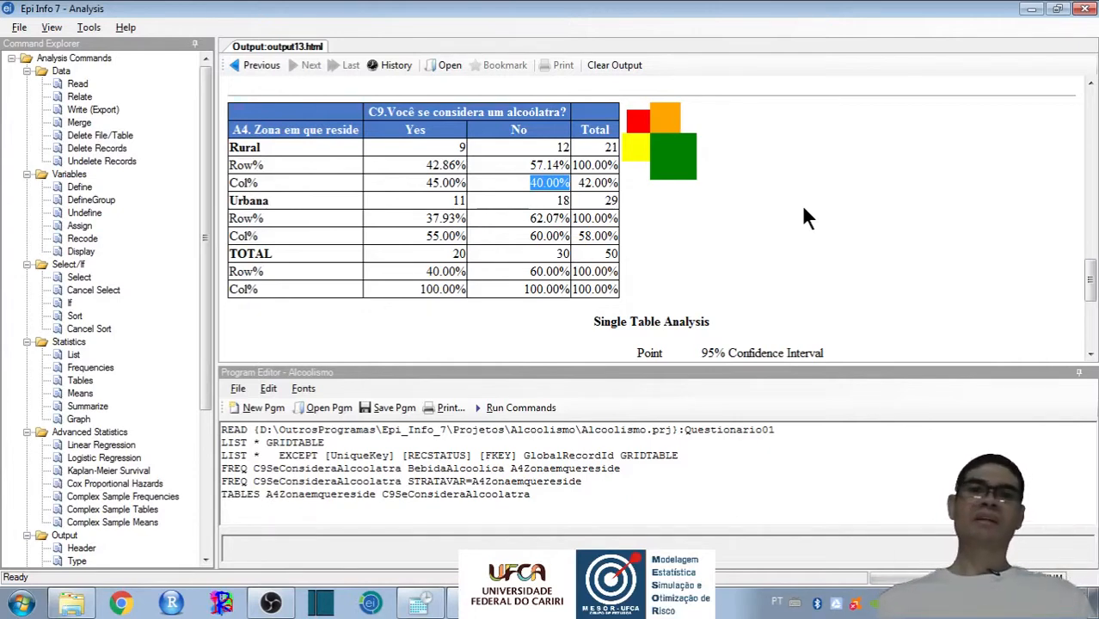
pyautogui.moveTo(1090, 280)
pyautogui.mouseDown()
pyautogui.moveTo(1090, 333)
pyautogui.moveTo(1090, 287)
pyautogui.mouseUp()
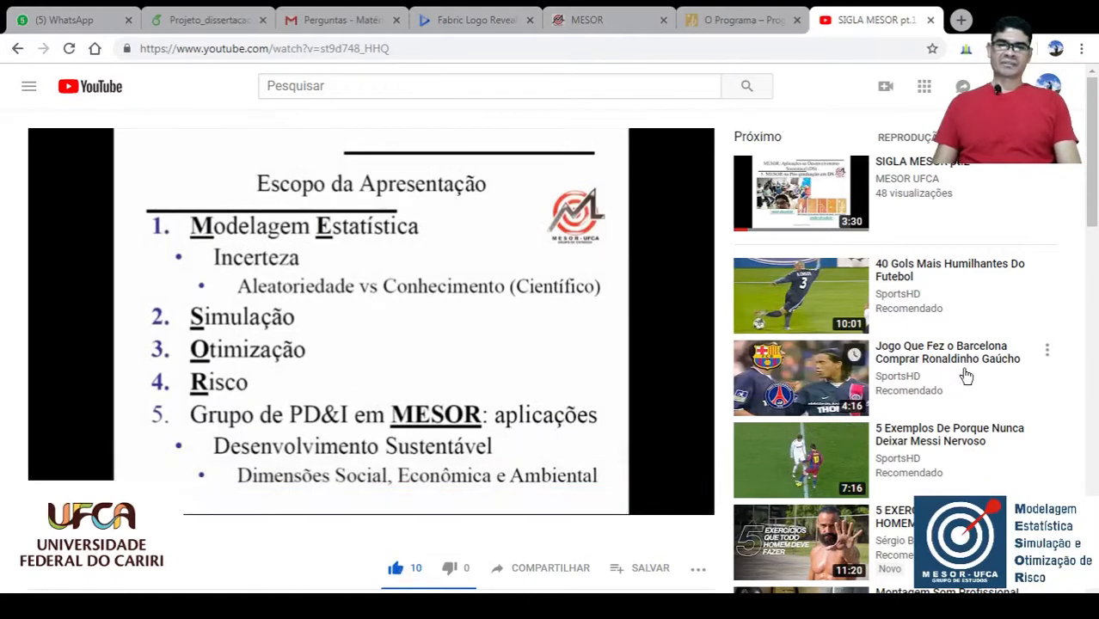
pyautogui.moveTo(1091, 184); pyautogui.dragTo(1090, 207)
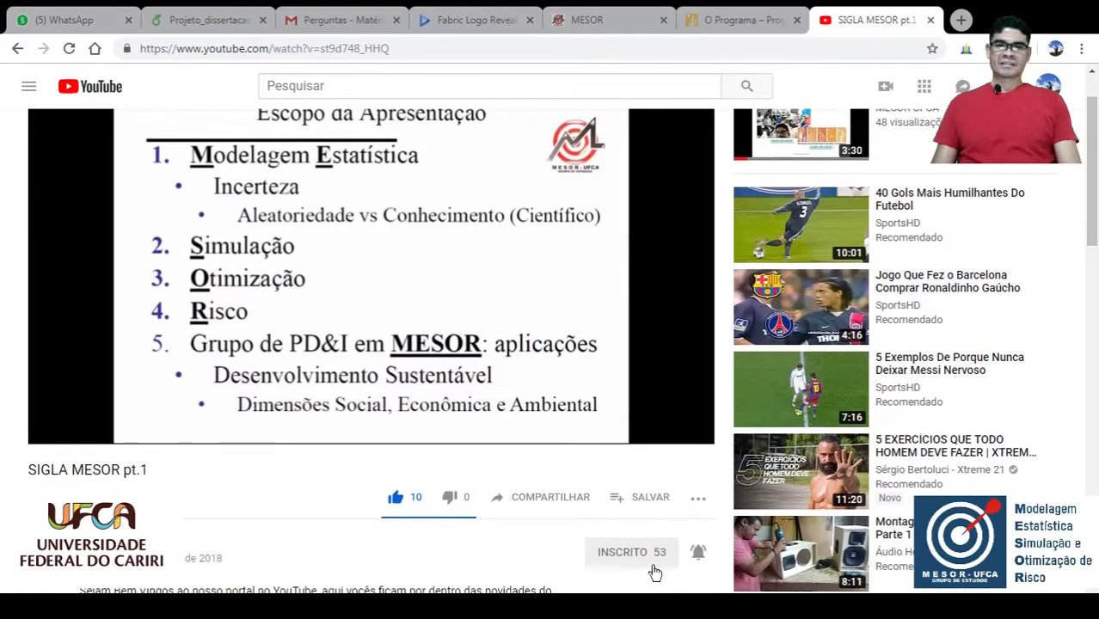